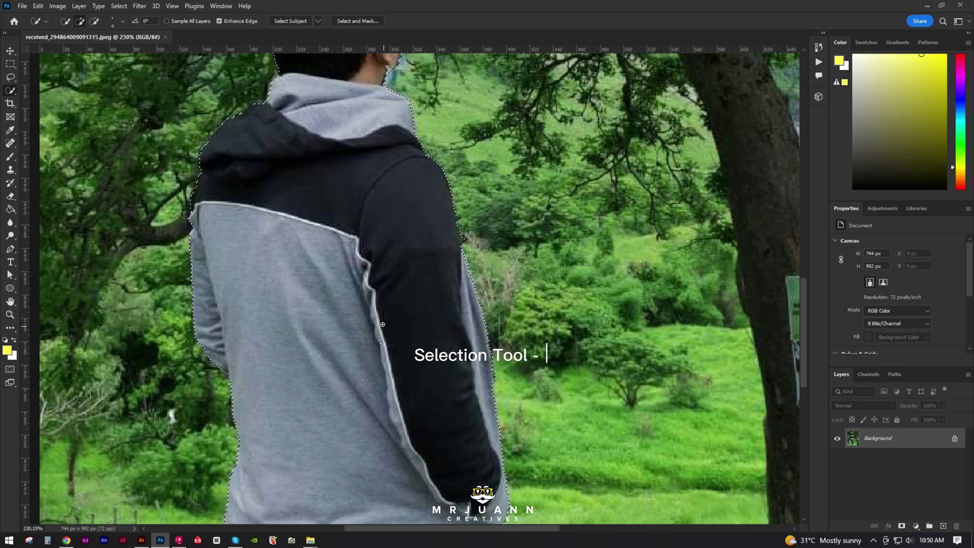
Check the selection edges around the man's head and jacket, and copy the selected man to a new layer
scroll(394, 282, "up", 4)
scroll(397, 275, "up", 6)
scroll(444, 278, "down", 3)
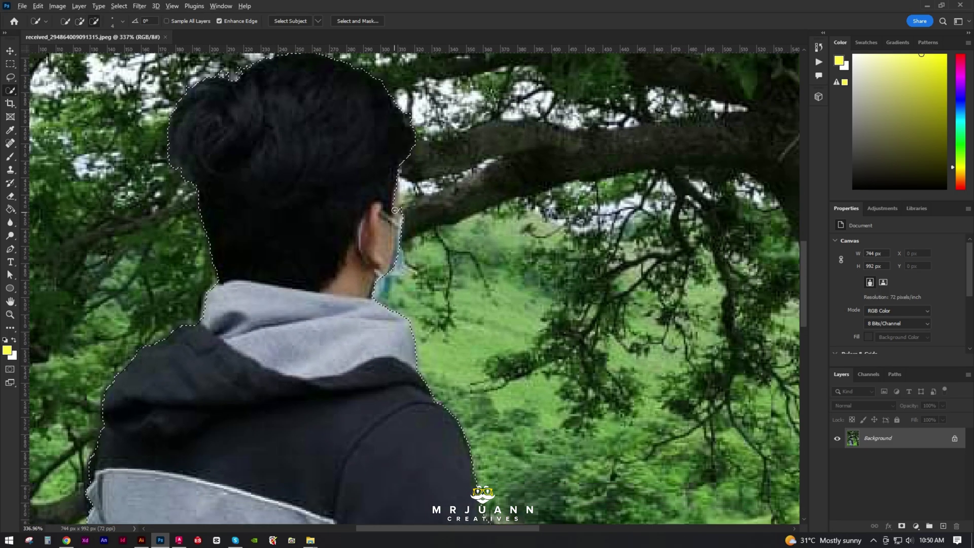
scroll(394, 173, "up", 5)
left_click_drag(362, 199, 387, 355)
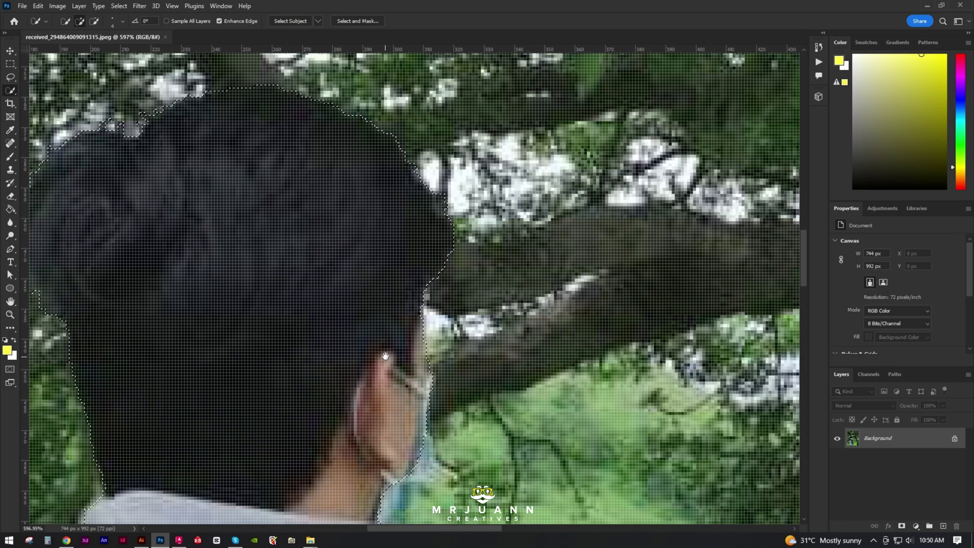
scroll(348, 320, "down", 5)
left_click_drag(248, 372, 456, 81)
left_click_drag(368, 341, 315, 352)
key("ctrl+j")
scroll(395, 330, "down", 10)
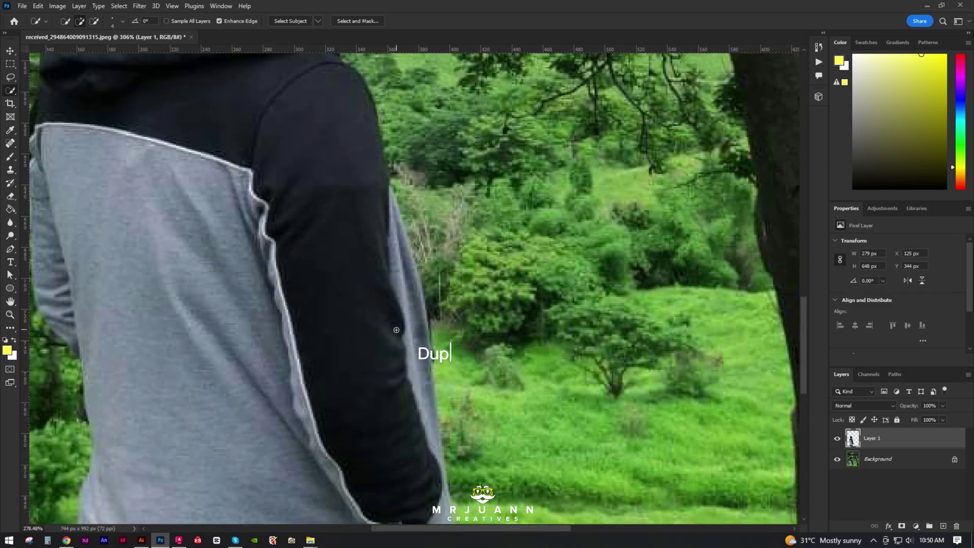
left_click_drag(346, 294, 356, 334)
Duplicate the Background layer and hide the original
key("v")
left_click(912, 460)
scroll(519, 364, "down", 8)
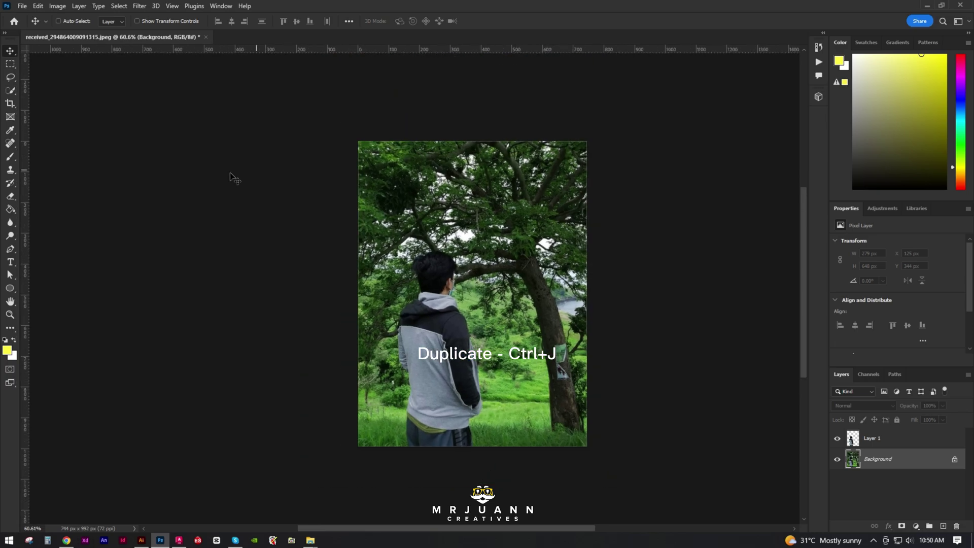
key("ctrl+j")
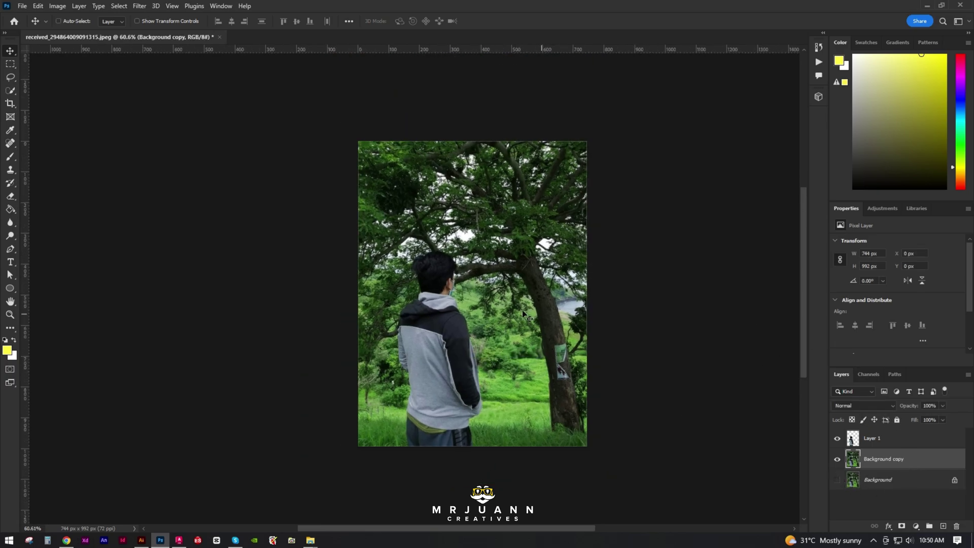
left_click(869, 401)
left_click(957, 442)
Add a Color Lookup adjustment above the background copy and load the NightFromDay.CUBE 3D LUT
left_click(916, 526)
left_click(908, 478)
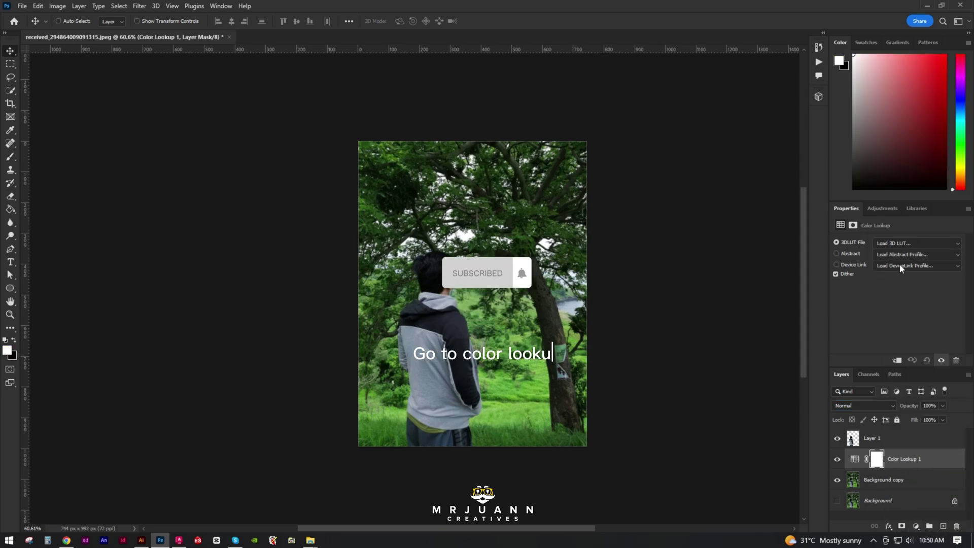
left_click(911, 243)
left_click(865, 498)
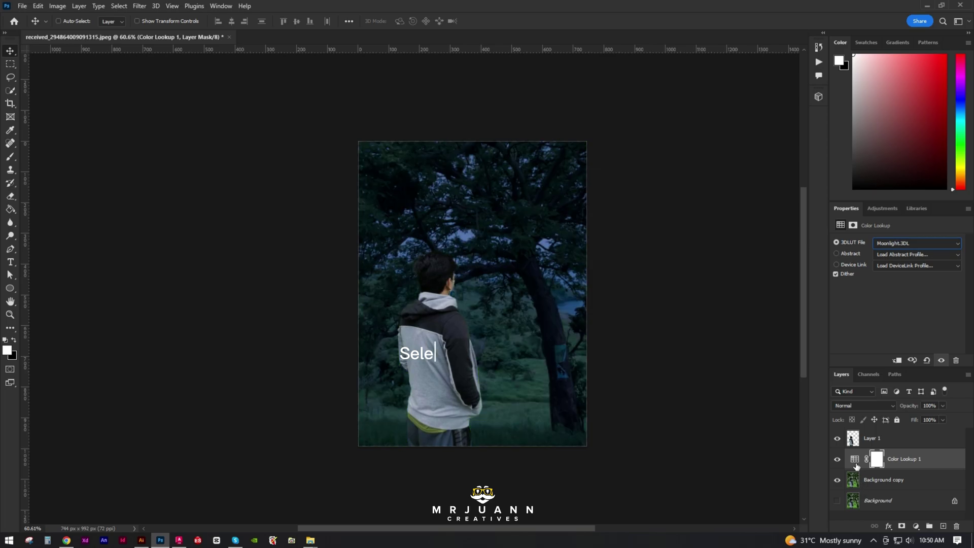
left_click(916, 242)
left_click(873, 499)
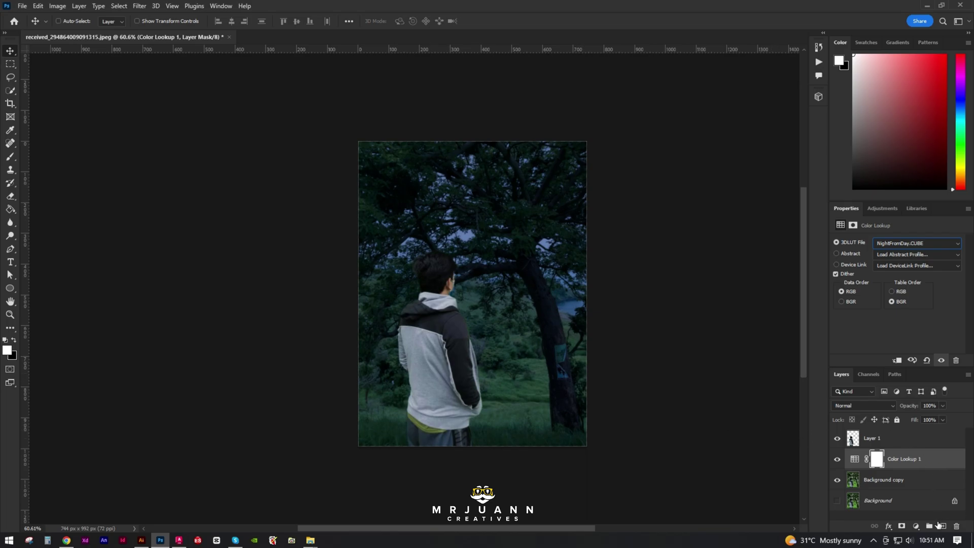
Add a Hue/Saturation adjustment above the Color Lookup with Saturation -65, and toggle the photo layers to compare
left_click(916, 526)
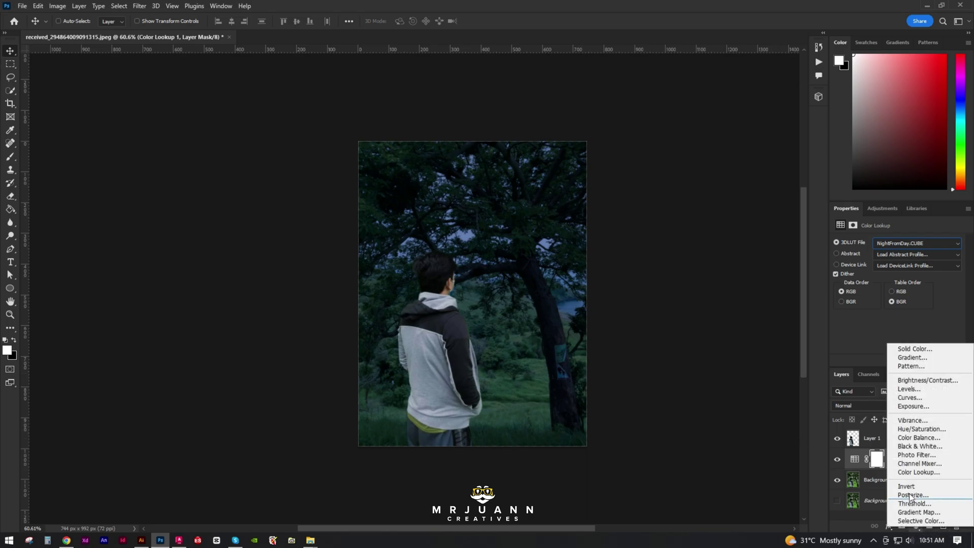
left_click(916, 429)
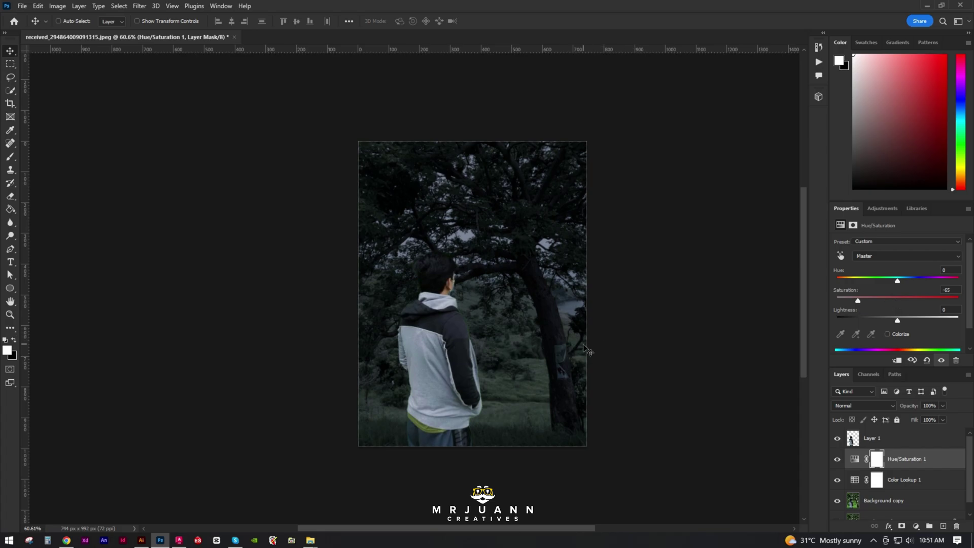
left_click(837, 502)
left_click(837, 502)
scroll(851, 502, "down", 1)
scroll(842, 476, "up", 1)
left_click(837, 439)
left_click(837, 438)
left_click(943, 530)
key("g")
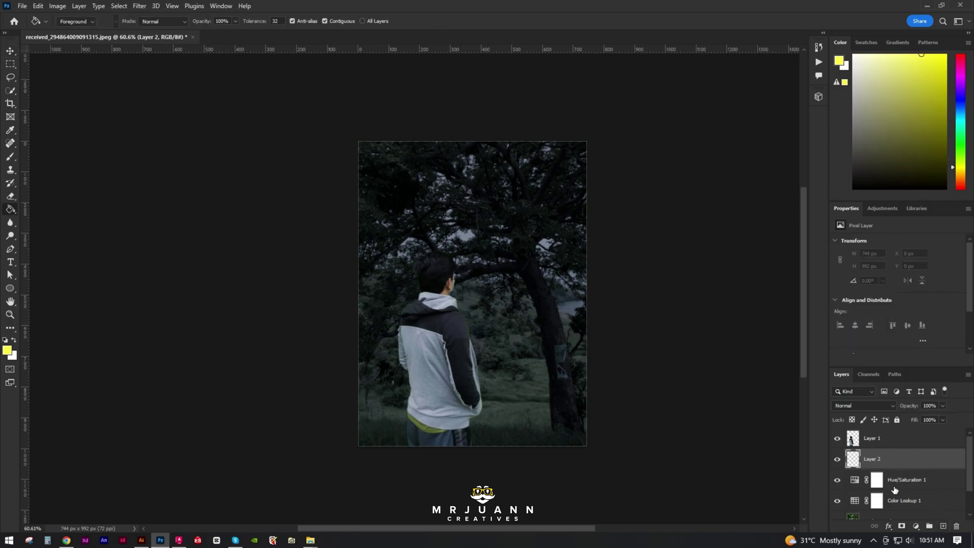
key("ctrl+z")
Try shifting the Hue/Saturation adjustment's Hue to +49
left_click_drag(897, 281, 921, 282)
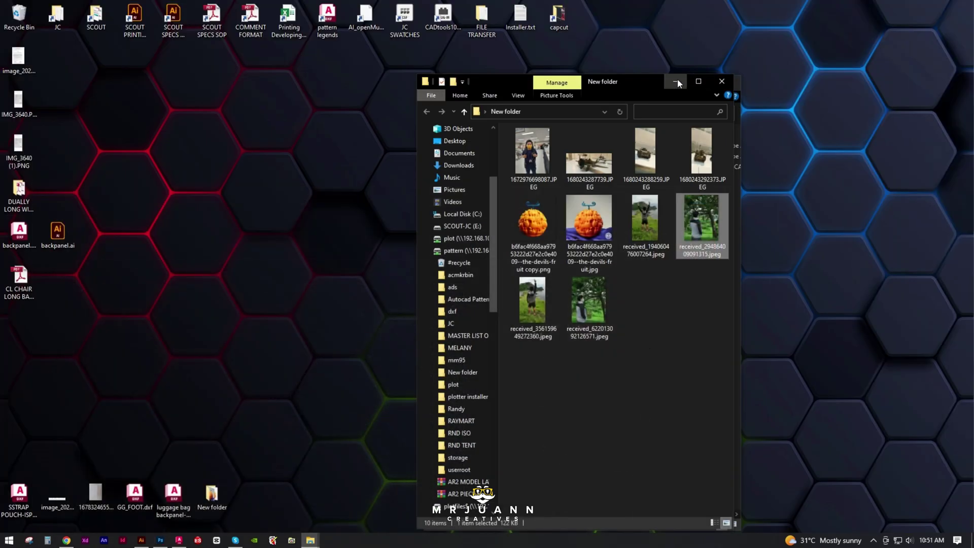
left_click(677, 82)
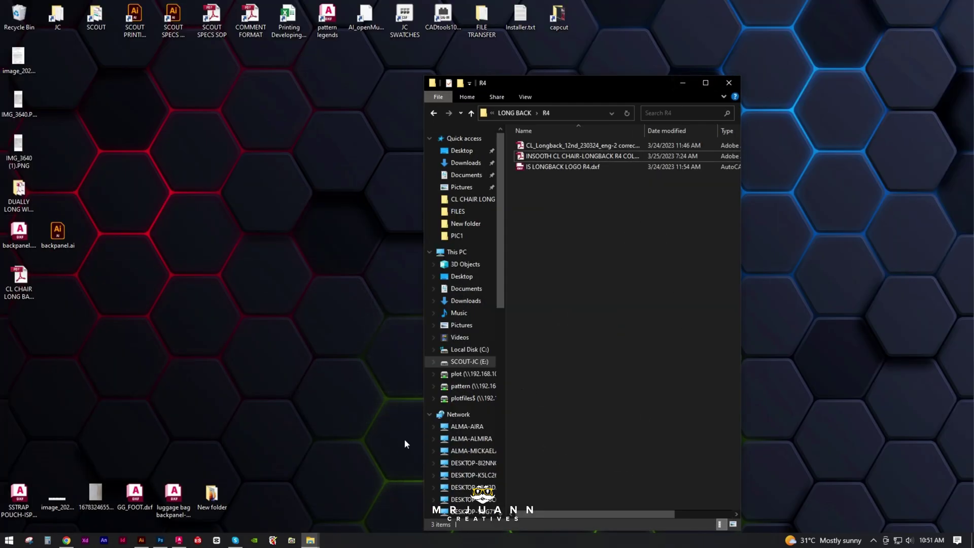
left_click(160, 540)
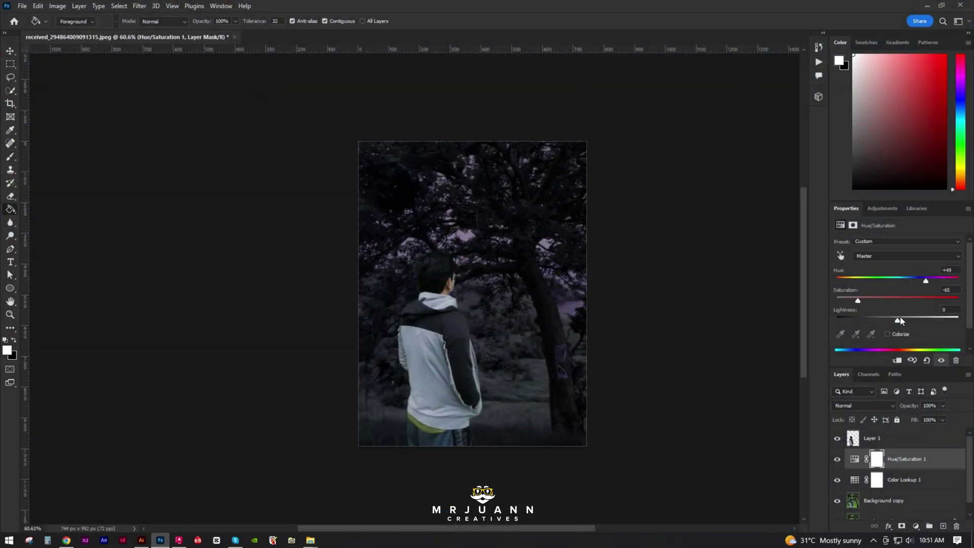
Colorize the Hue/Saturation adjustment in dark blue with Hue 211 and Saturation 38
left_click_drag(897, 320, 896, 320)
left_click(887, 334)
left_click_drag(836, 281, 948, 283)
left_click_drag(867, 300, 913, 301)
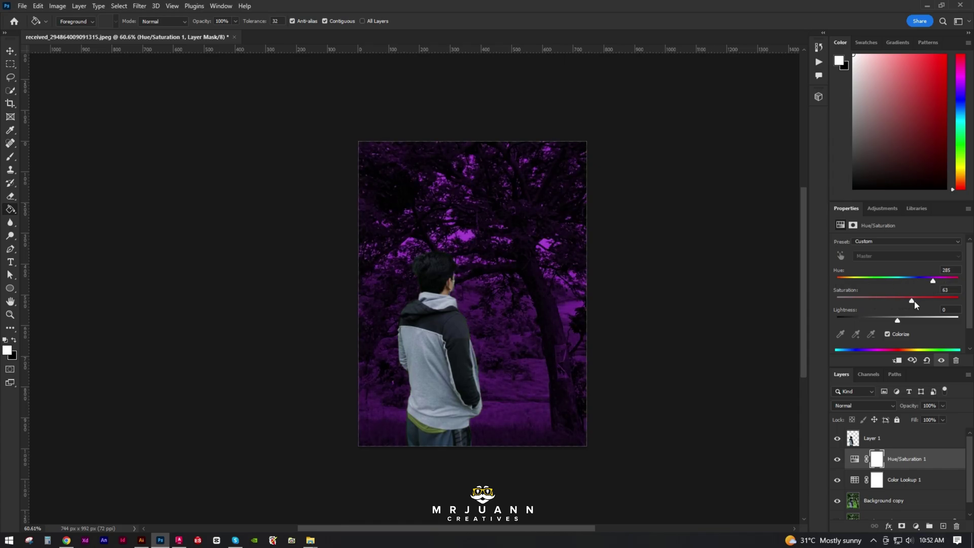
key("Return")
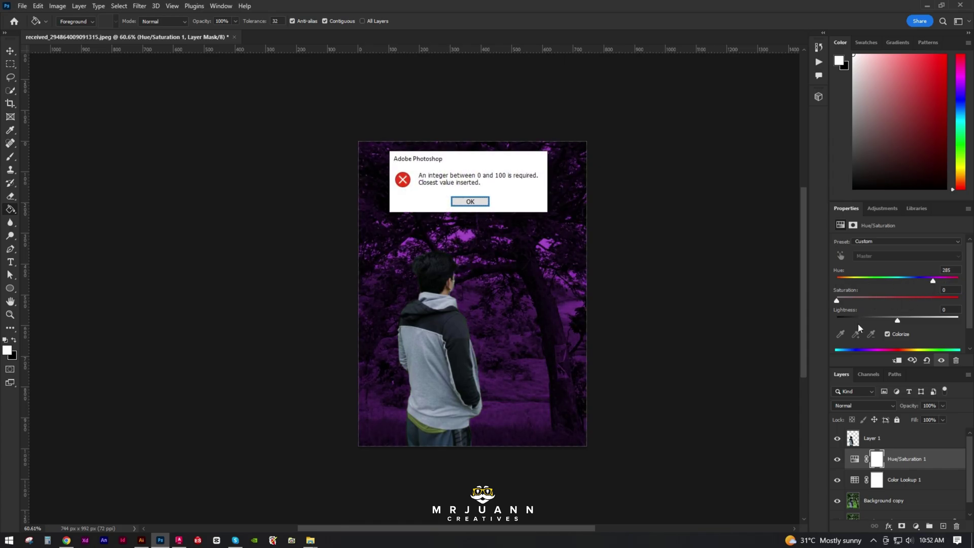
key("Return")
mouse_move(867, 303)
left_mouse_down()
mouse_move(911, 305)
mouse_move(909, 286)
mouse_move(882, 302)
left_mouse_up()
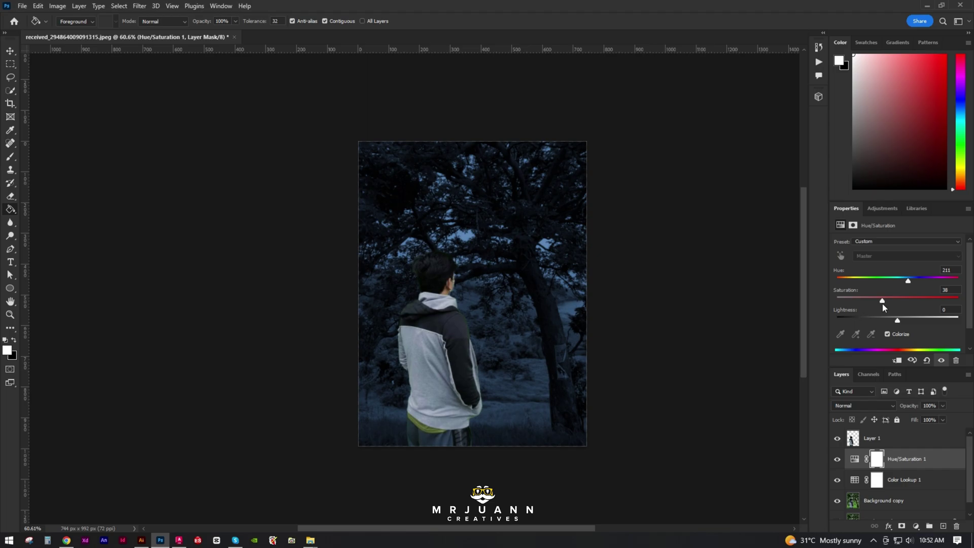
Reduce the opacity of the man's cut-out layer to 80%
left_click(887, 441)
type("50")
left_click_drag(936, 404, 890, 401)
key("Return")
type("80")
key("Return")
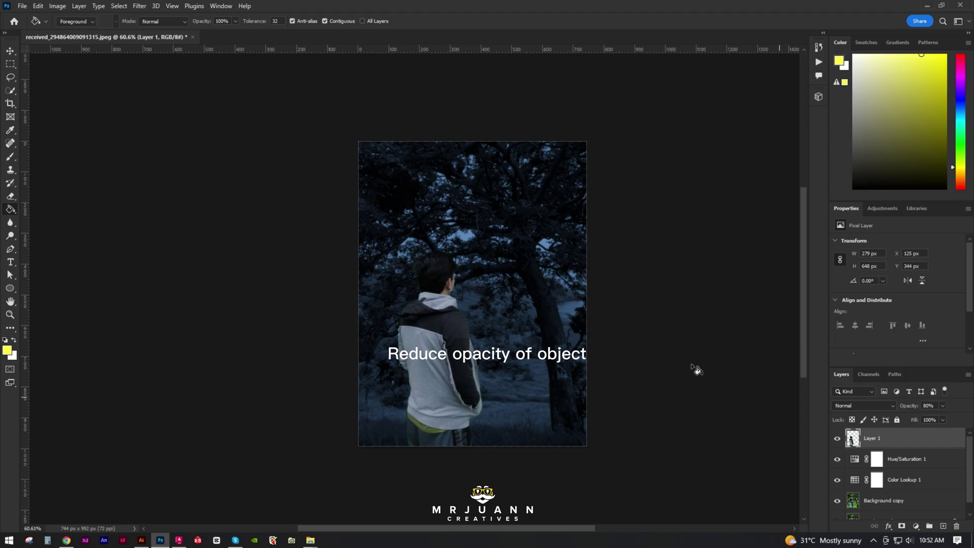
Add a Curves adjustment above Hue/Saturation and pull the RGB curve's midpoint down to darken the background
key("v")
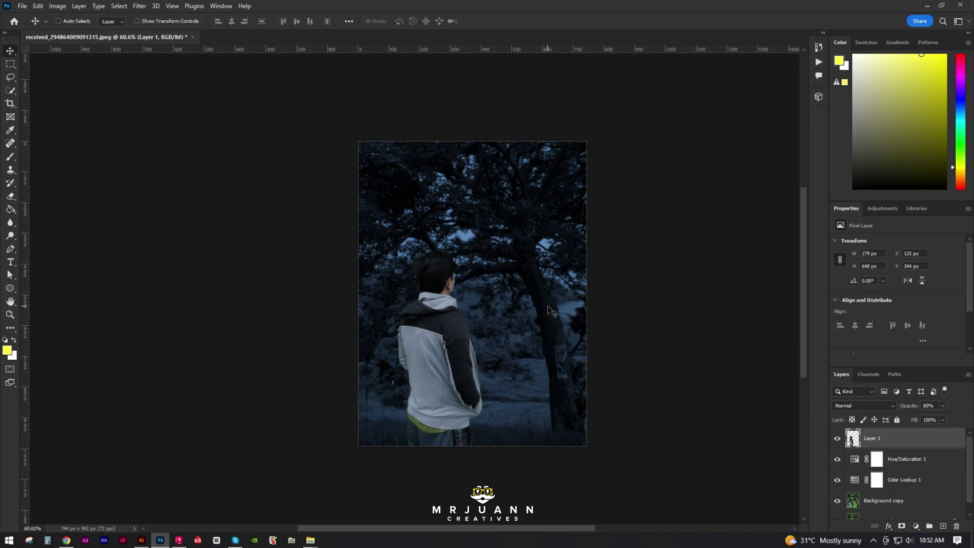
left_click(942, 528, "ctrl")
left_click(896, 478)
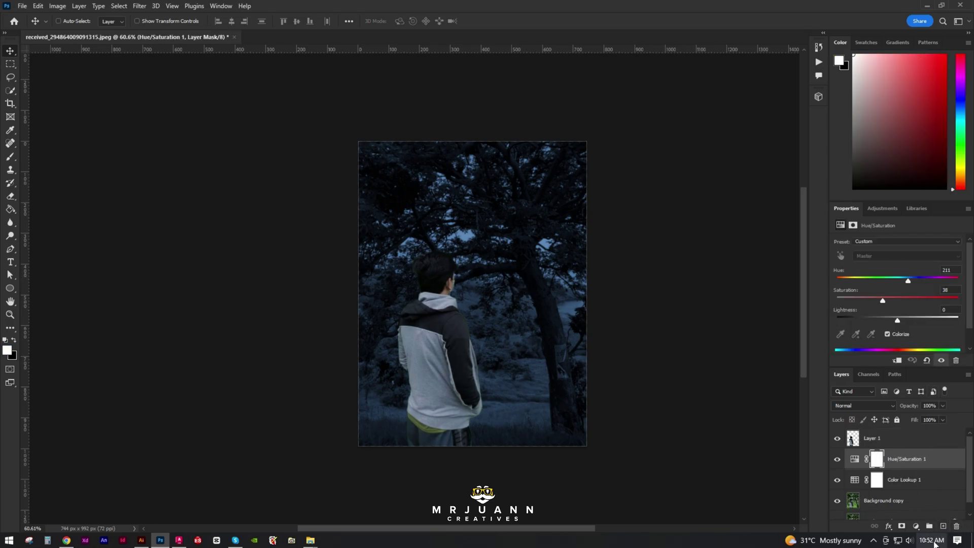
left_click(916, 527)
left_click(913, 397)
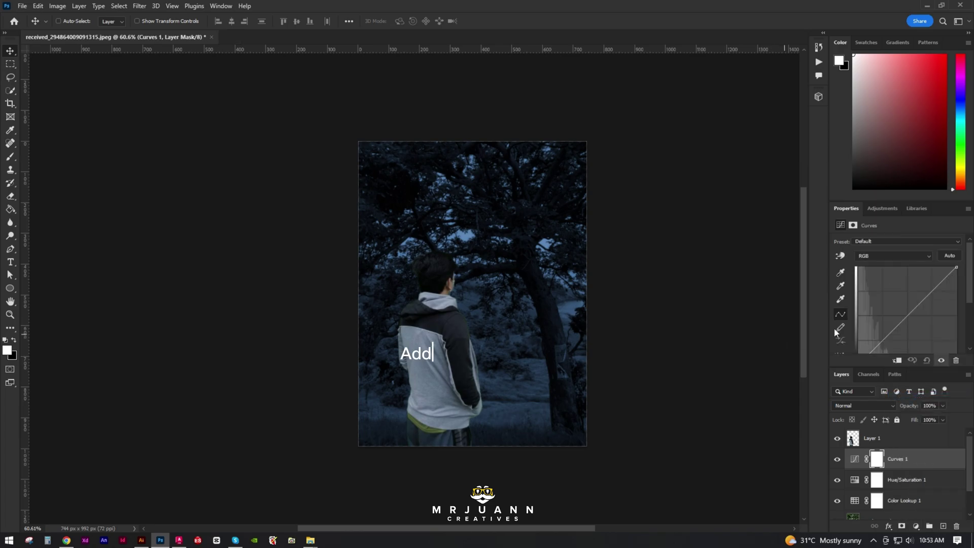
left_click_drag(898, 317, 916, 327)
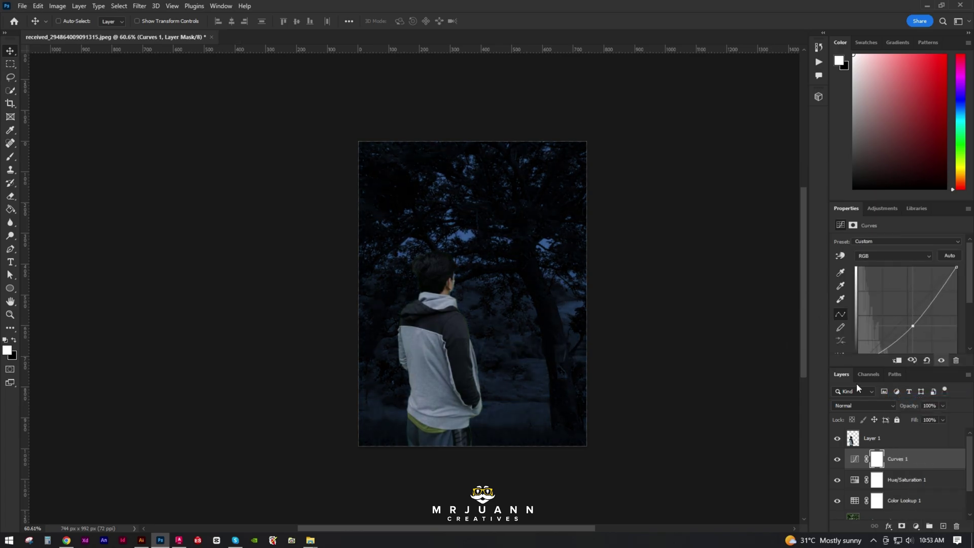
Add a Levels adjustment above Curves and lower its white output level slightly
left_click(916, 526)
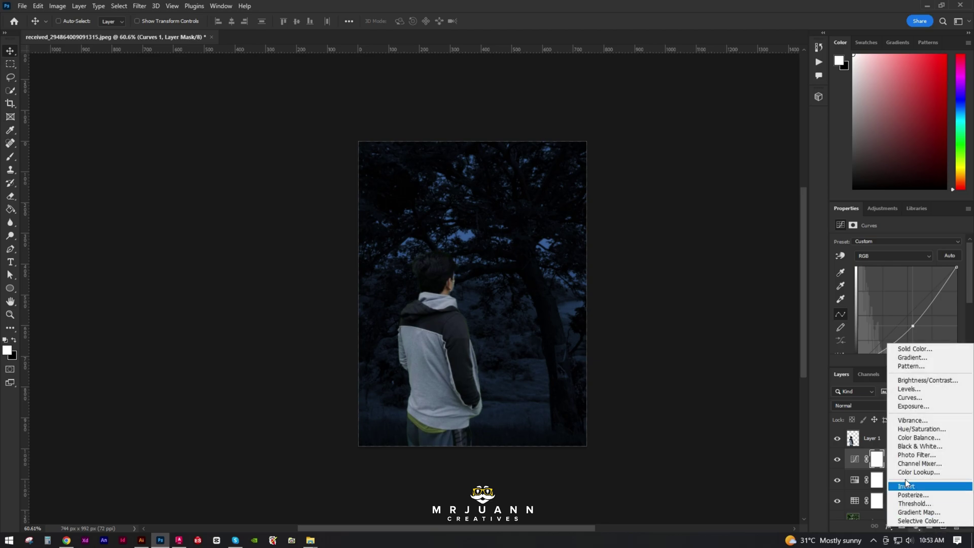
left_click(911, 391)
mouse_move(931, 347)
left_mouse_down()
mouse_move(942, 347)
mouse_move(933, 348)
left_mouse_up()
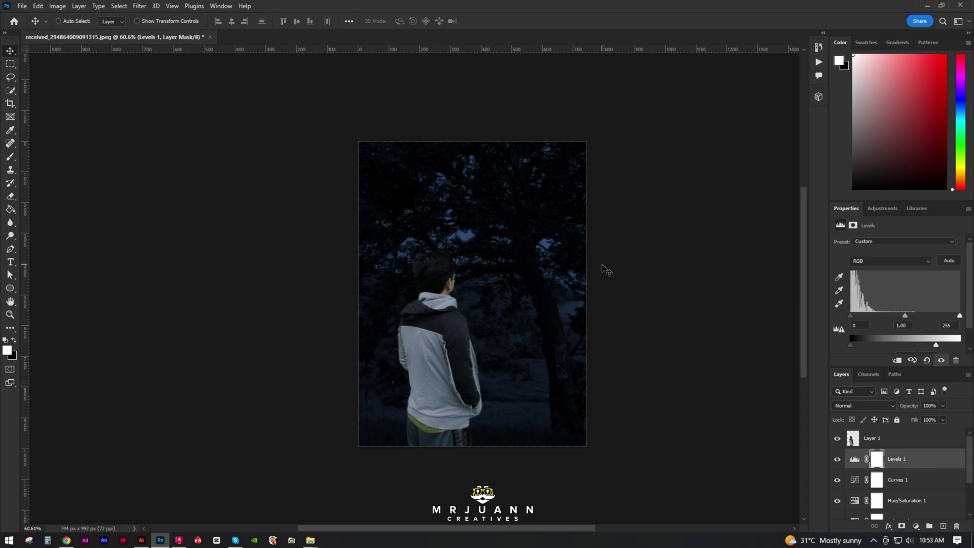
Place the cut-out devil's fruit PNG from the New folder window into the photo and move its layer above Layer 1
left_click(310, 540)
left_click(364, 489)
left_click_drag(536, 249, 765, 119)
left_click_drag(907, 459, 901, 432)
Scale the devil's fruit to about 31% and position it beside the man's head, above the tree trunk
key("ctrl+t")
left_click_drag(388, 378, 515, 273)
scroll(515, 234, "up", 5)
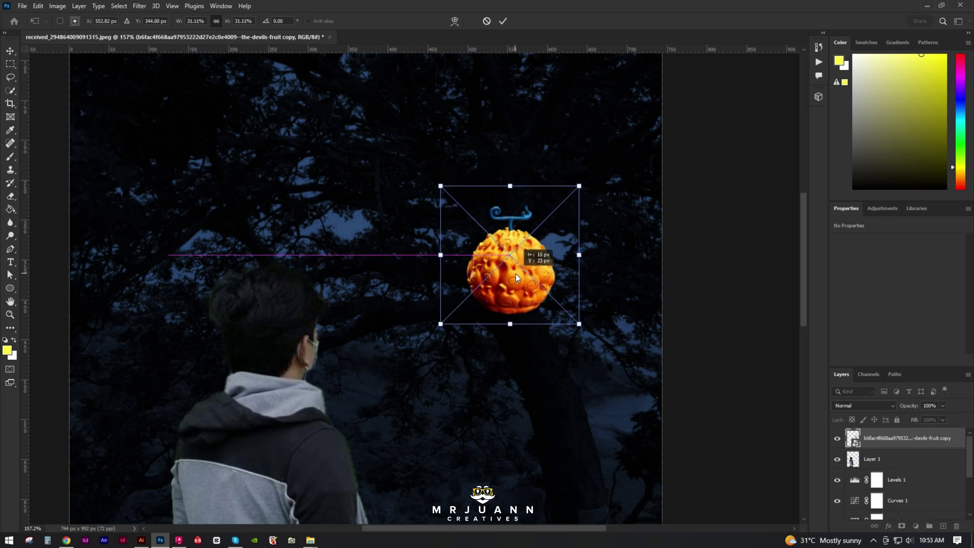
key("Return")
scroll(531, 327, "down", 5)
scroll(562, 344, "up", 3)
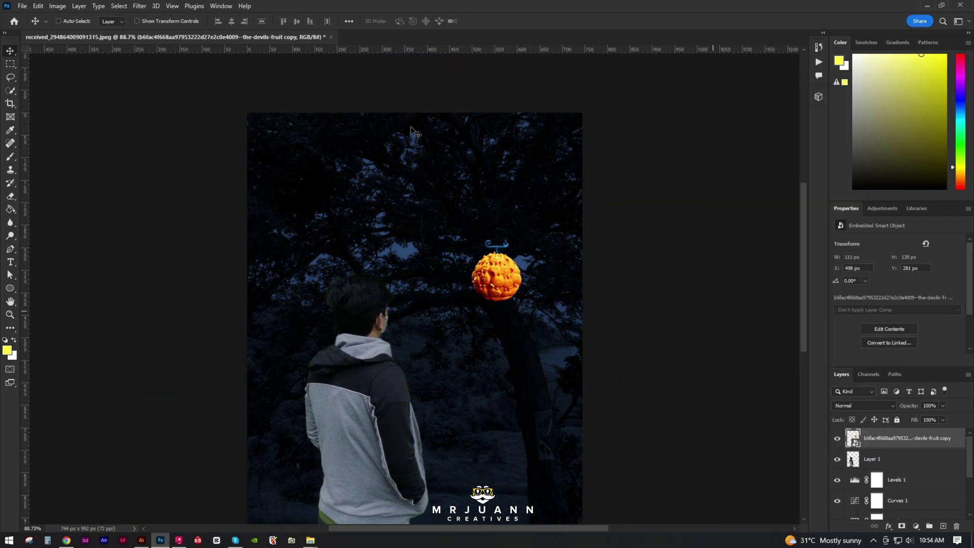
Try a 50-pixel Gaussian Blur on the fruit layer and toggle the smart filter to compare
left_click(138, 7)
mouse_move(145, 131)
left_click(290, 189)
left_click_drag(489, 110, 678, 83)
type("50")
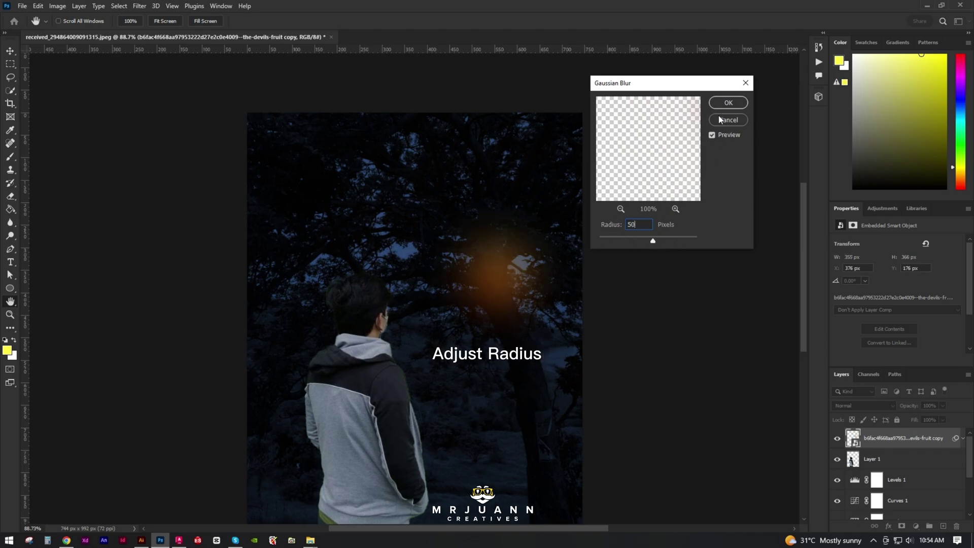
left_click(728, 103)
left_click(857, 458)
left_click(857, 459)
left_click(867, 474)
left_click(866, 474)
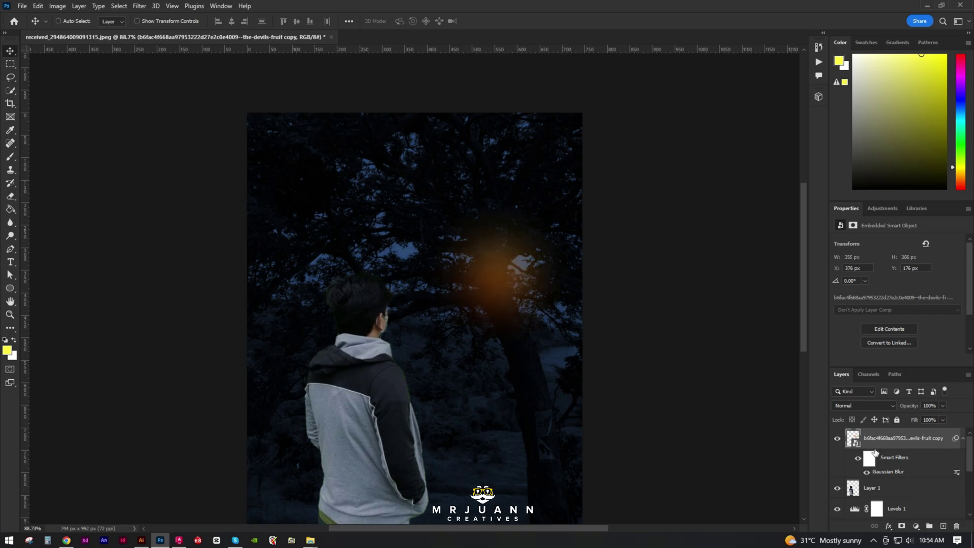
left_click(867, 472)
Undo the Gaussian Blur on the fruit layer
key("ctrl+z")
key("ctrl+z")
key("ctrl+z")
key("ctrl+z")
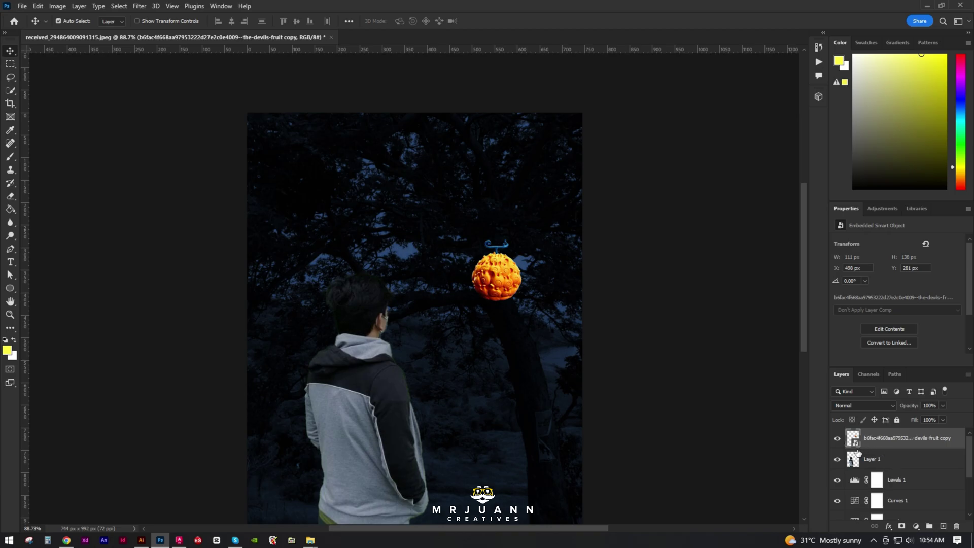
Duplicate the fruit layer and apply a Gaussian Blur with the same 50-pixel radius to the copy
key("ctrl+j")
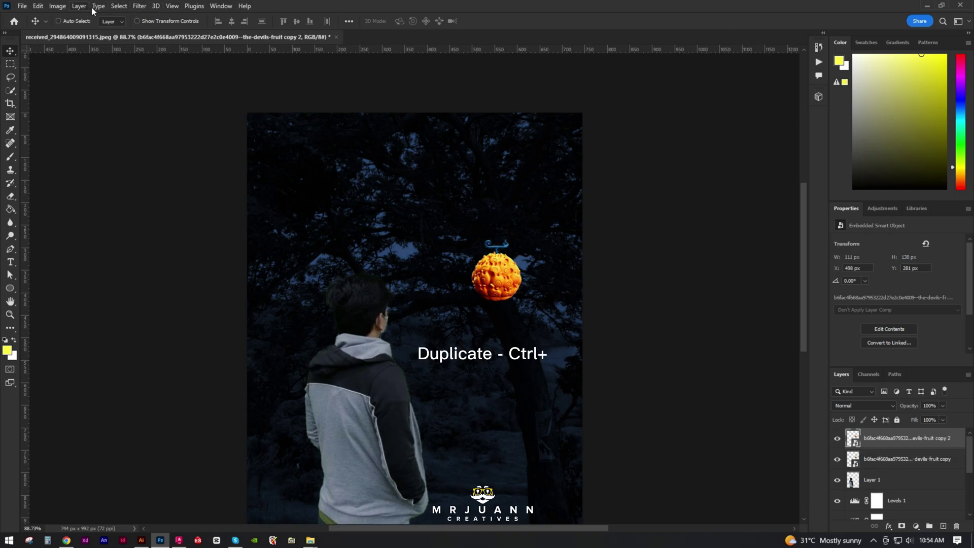
left_click(139, 6)
mouse_move(152, 135)
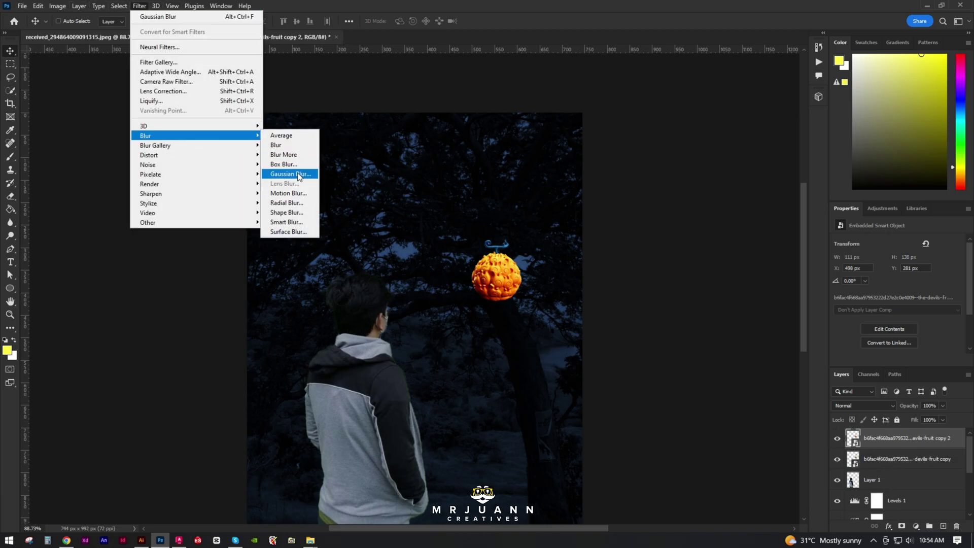
left_click(290, 174)
left_click(717, 105)
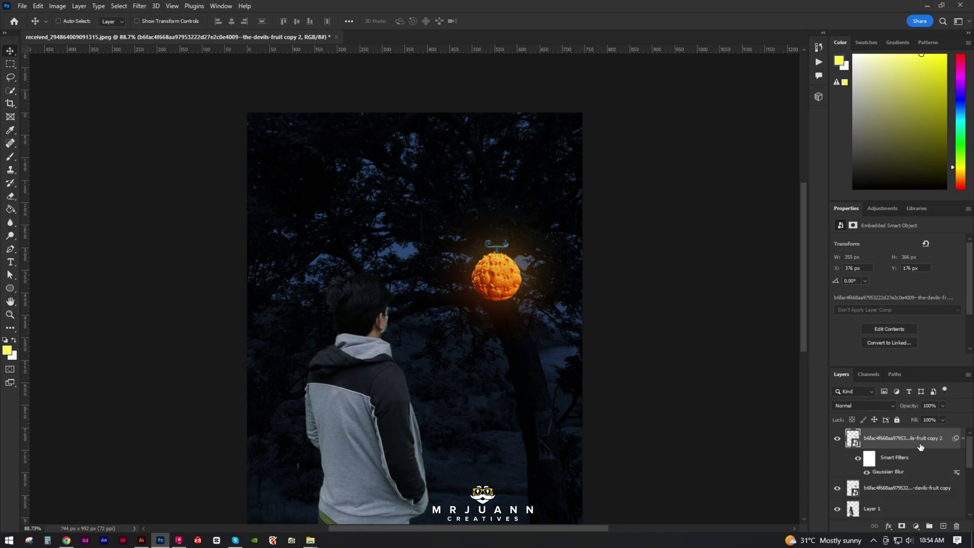
Duplicate the blurred fruit layer and add a second Gaussian Blur with a radius of 100 pixels
key("ctrl+j")
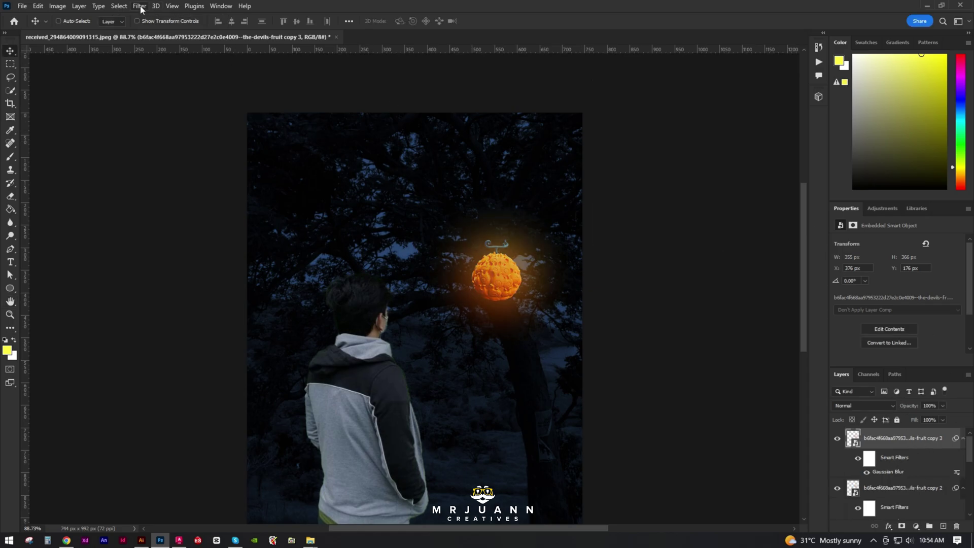
left_click(143, 9)
mouse_move(168, 134)
left_click(289, 193)
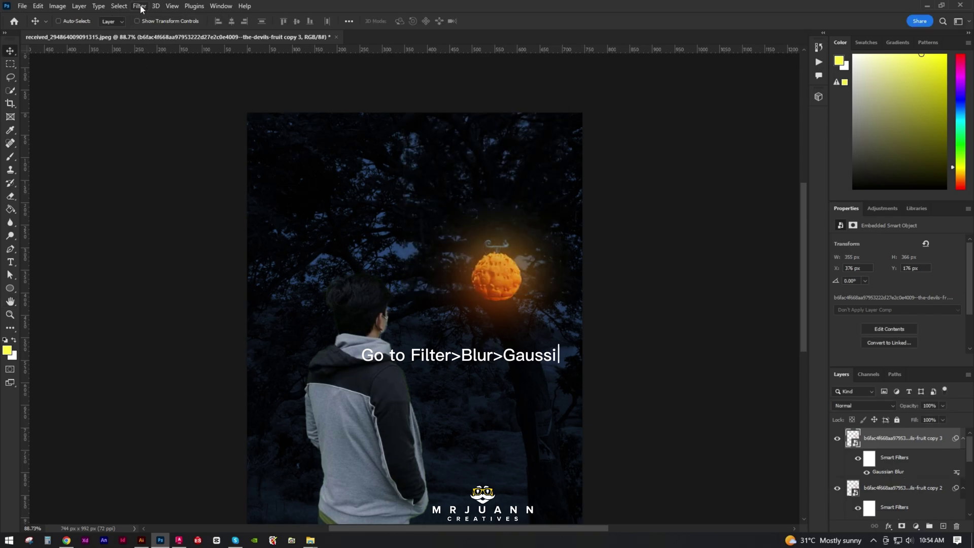
left_click(140, 6)
left_click(284, 184)
type("100")
left_click(727, 103)
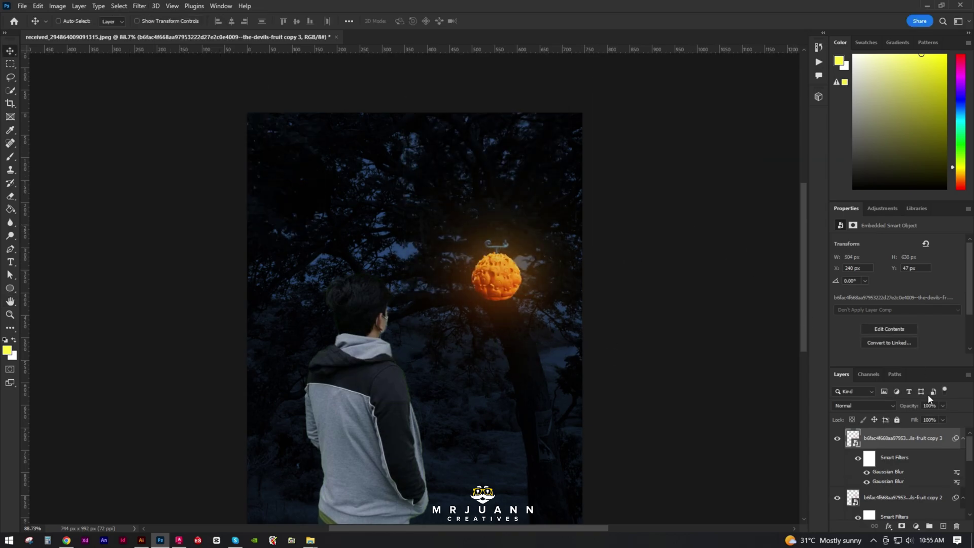
Try a third Gaussian Blur with a larger radius on the topmost blurred fruit copy
left_click(140, 7)
mouse_move(167, 133)
left_click(284, 180)
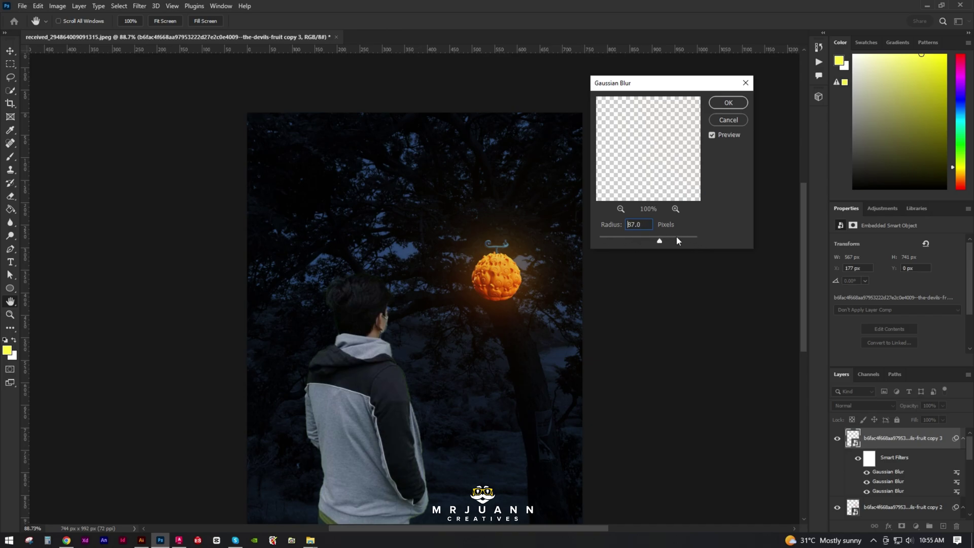
left_click_drag(611, 242, 667, 242)
left_click(728, 102)
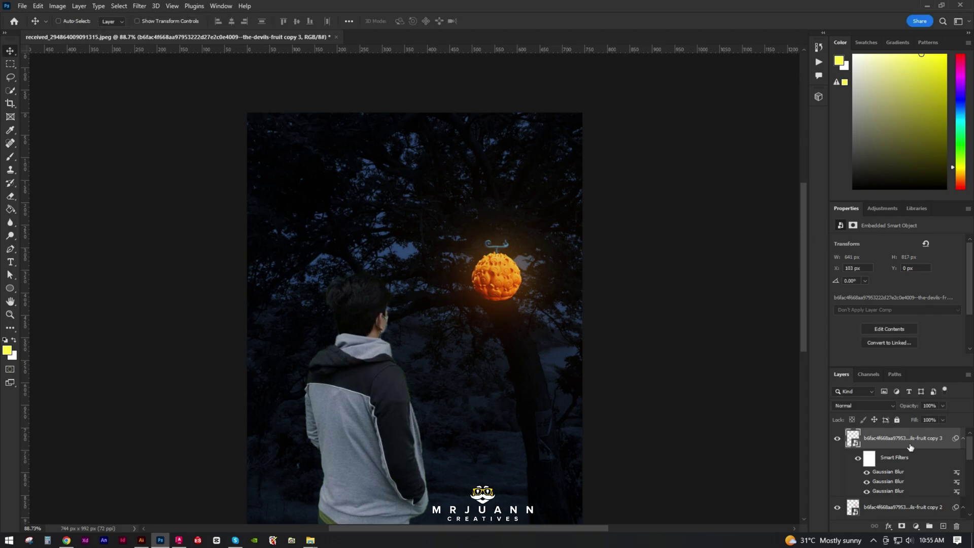
Delete the top blurred copy, duplicate the remaining blurred fruit layer and add a second Gaussian Blur with a radius of about 20.8 pixels
key("Delete")
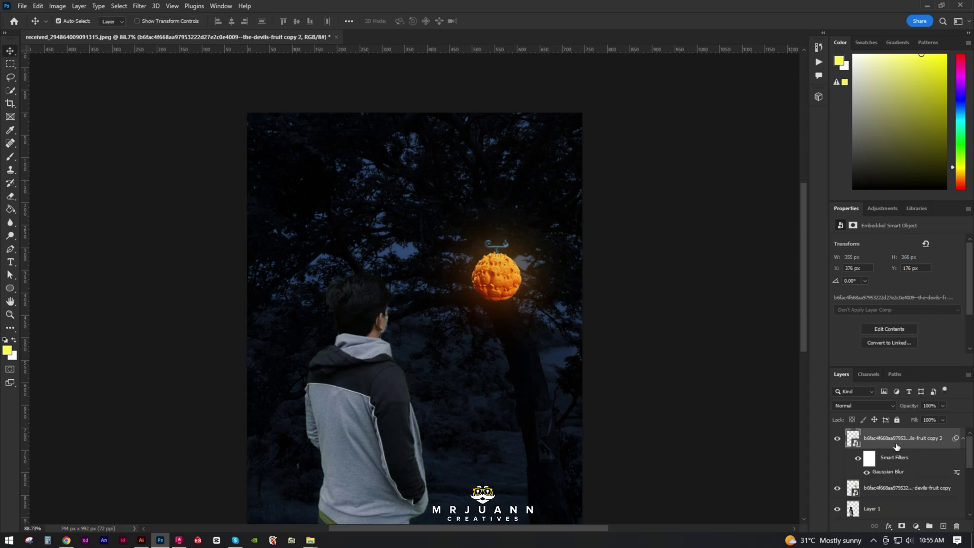
key("ctrl+j")
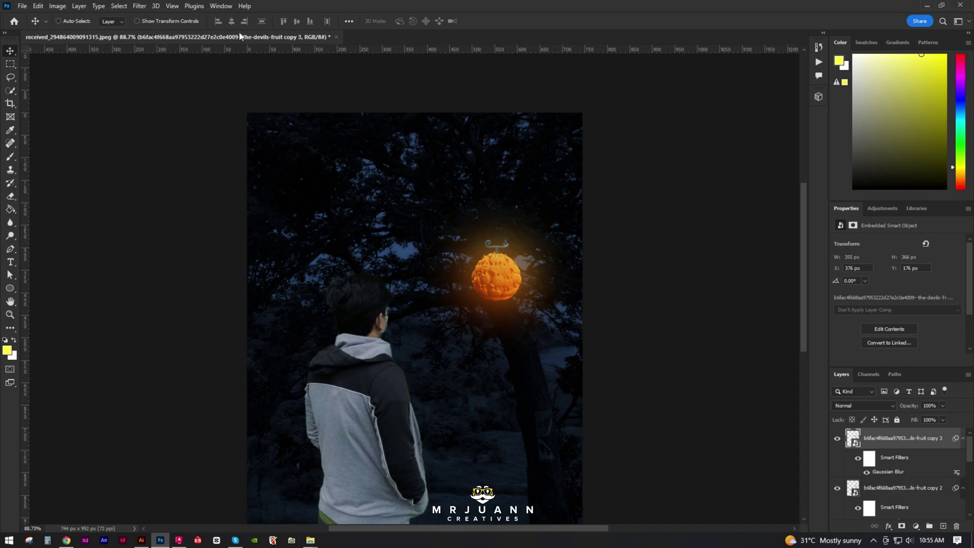
left_click(138, 6)
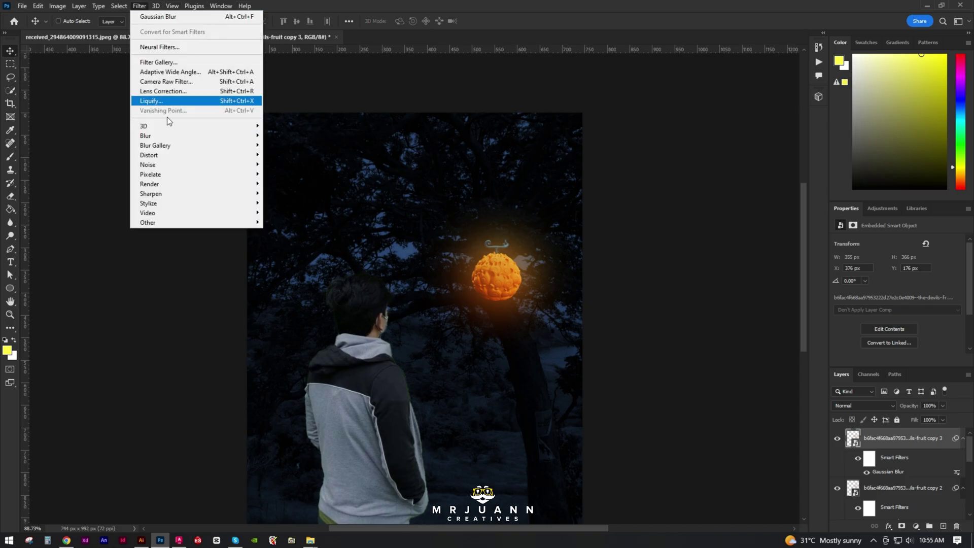
mouse_move(174, 137)
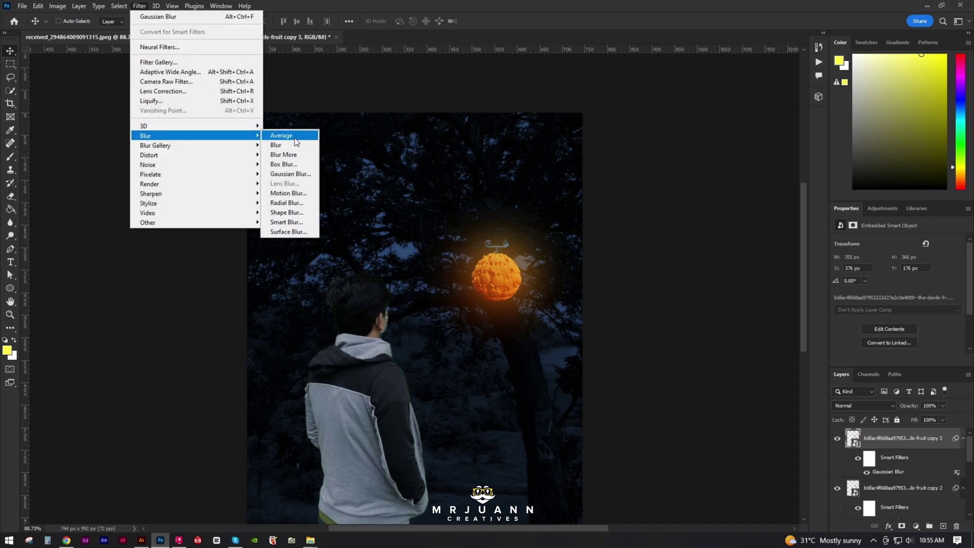
left_click(287, 174)
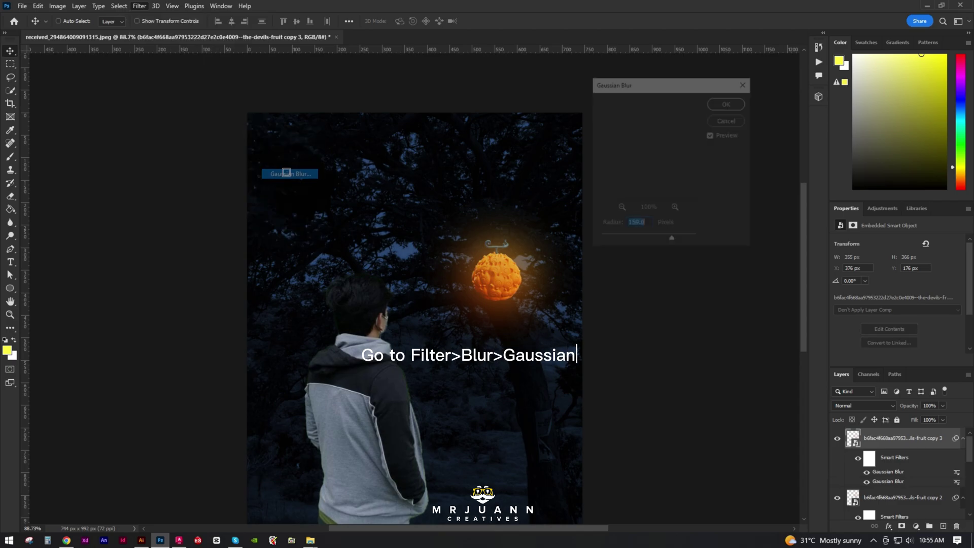
left_click_drag(672, 240, 643, 242)
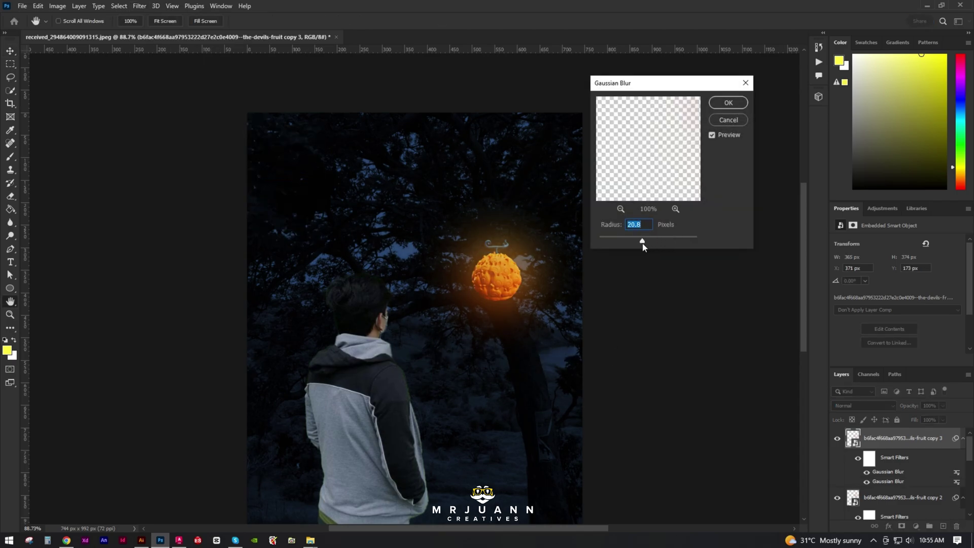
left_click(722, 103)
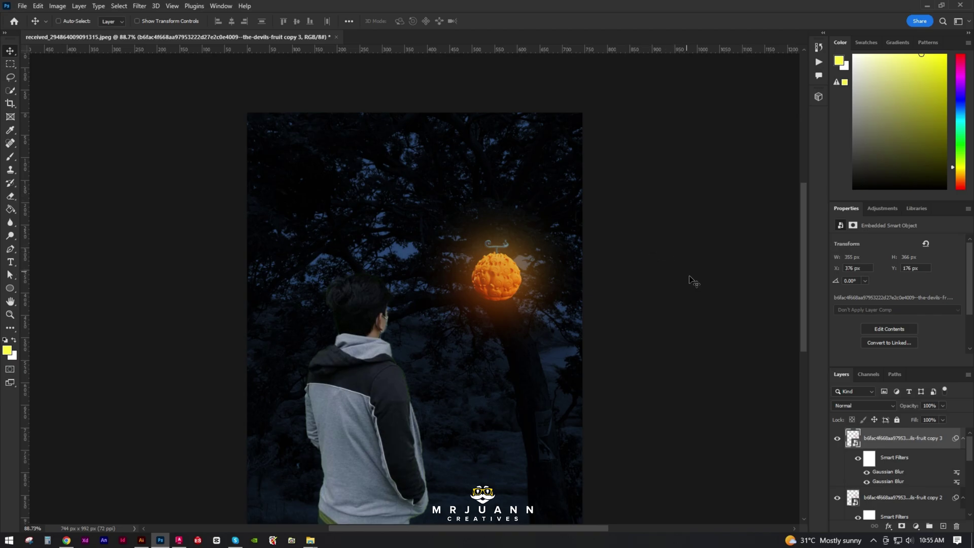
Enlarge the double-blurred fruit copy into a wide glow, and scale it back down to a tighter halo around the fruit
key("ctrl+t")
left_click(495, 207)
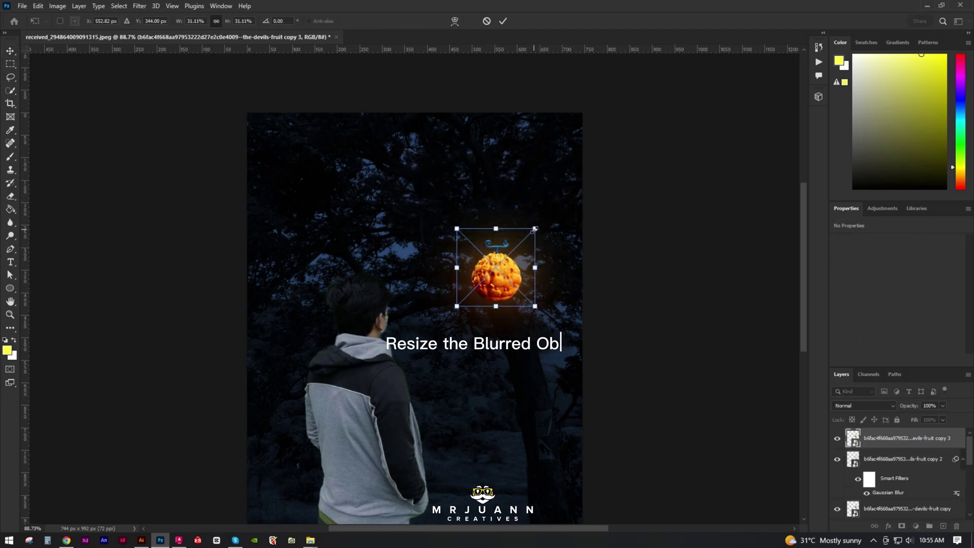
left_click_drag(537, 230, 601, 179)
key("Return")
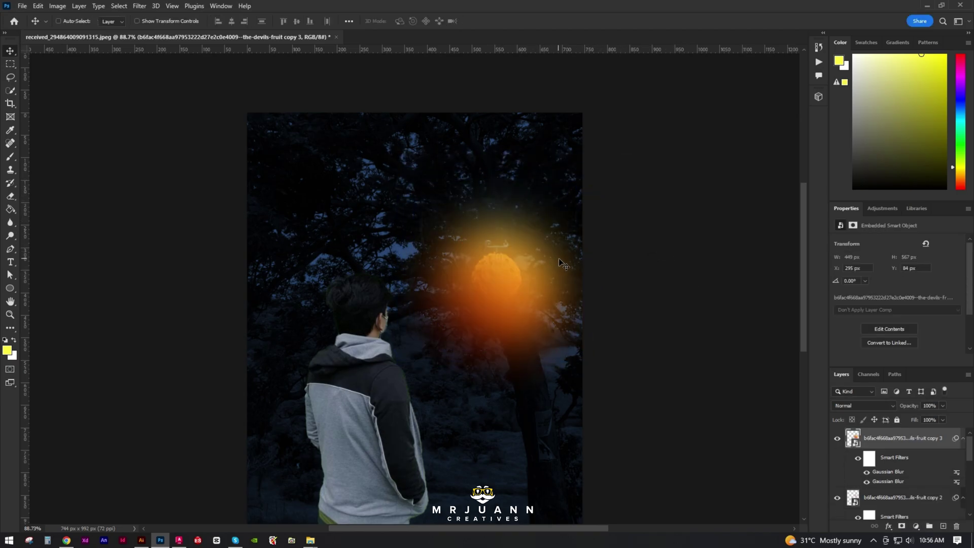
key("ctrl+t")
left_click(496, 209)
left_click_drag(592, 168, 555, 223)
key("Return")
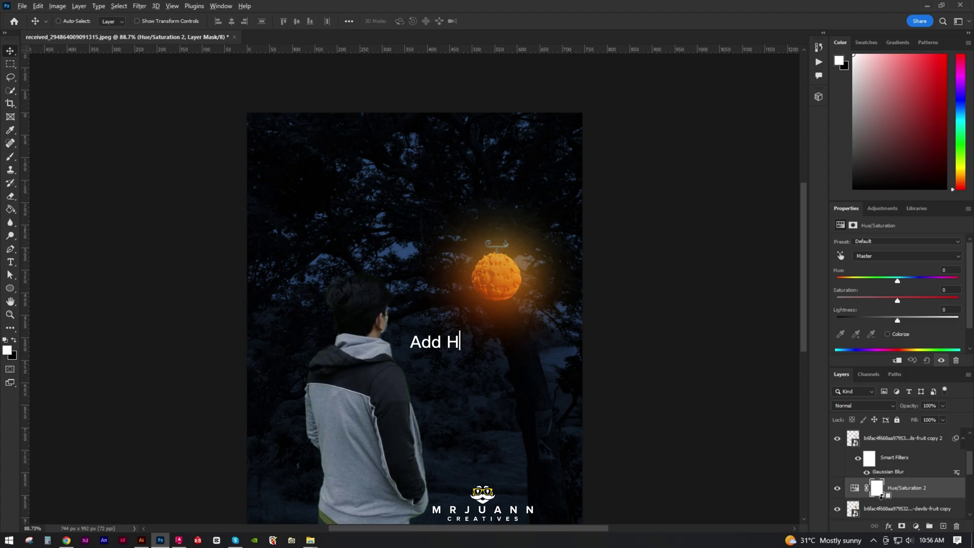
Adjust the fruit's colour with a clipped Hue/Saturation layer set to Hue +6, Saturation +60 and Lightness +23
mouse_move(897, 281)
left_mouse_down()
mouse_move(950, 281)
mouse_move(910, 281)
left_mouse_up()
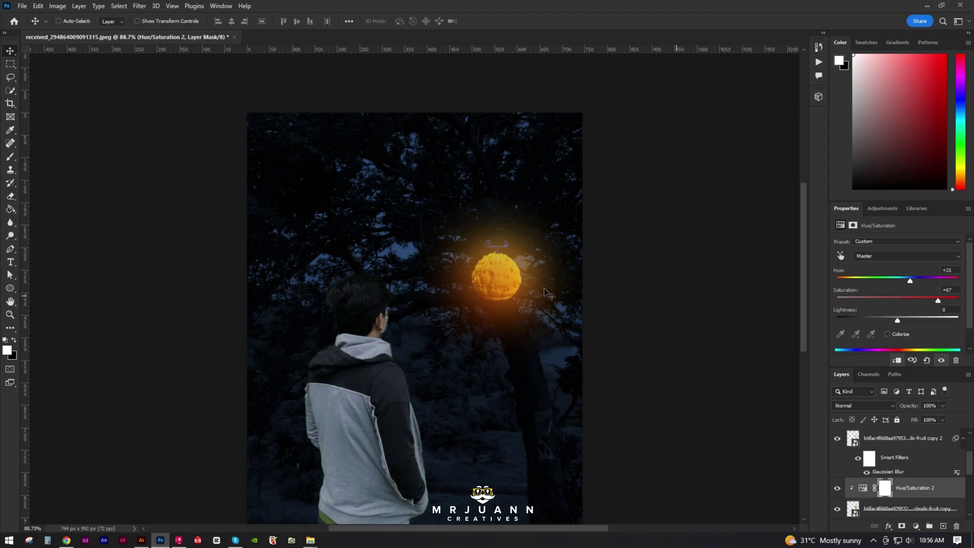
scroll(521, 278, "up", 6)
mouse_move(908, 280)
left_mouse_down()
mouse_move(848, 280)
mouse_move(901, 282)
left_mouse_up()
left_click_drag(898, 320, 968, 303)
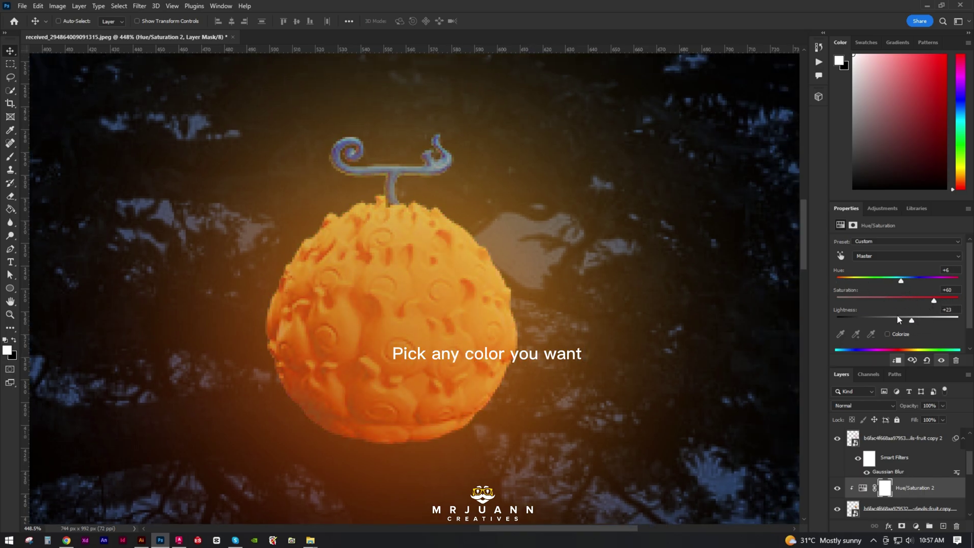
scroll(562, 343, "down", 6)
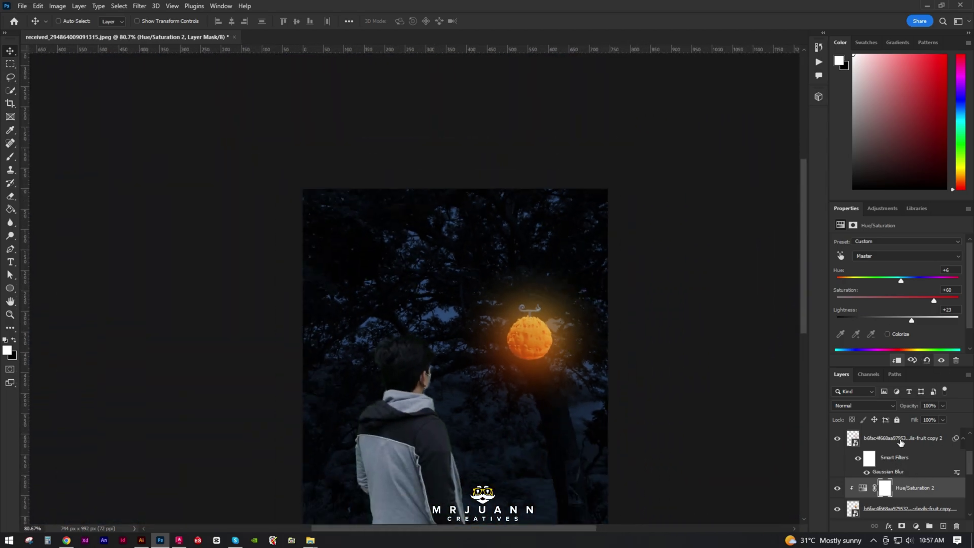
Hide the two blurred fruit copies above the Hue/Saturation adjustment and delete them
left_click(900, 442)
scroll(862, 456, "up", 2)
left_click(839, 440)
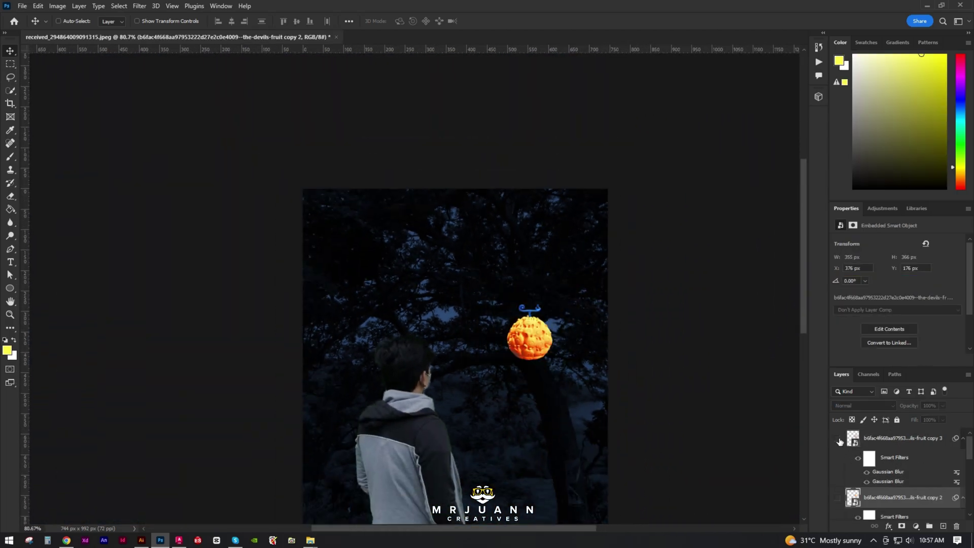
key("alt+bracketleft")
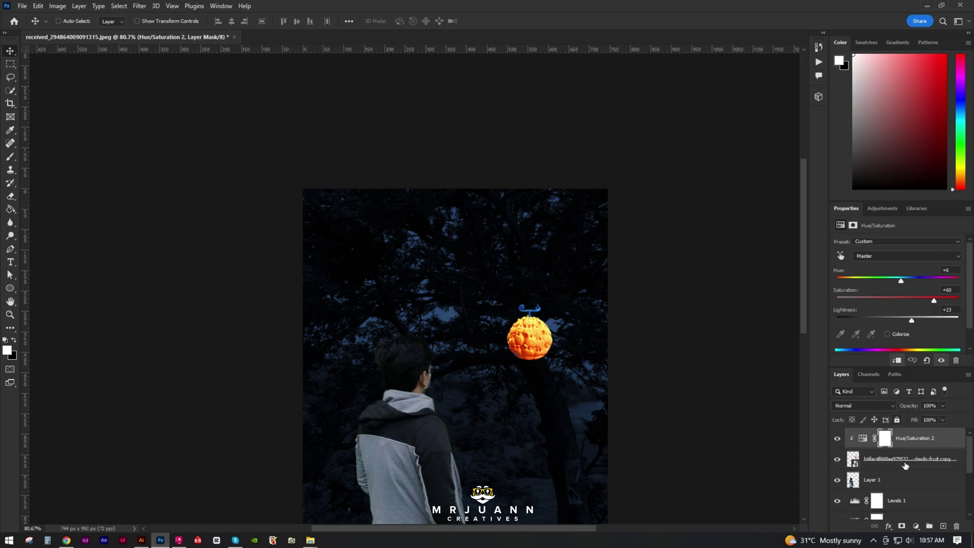
Duplicate the sharp fruit layer and set the copy's blend mode to Linear Dodge (Add)
left_click(883, 464)
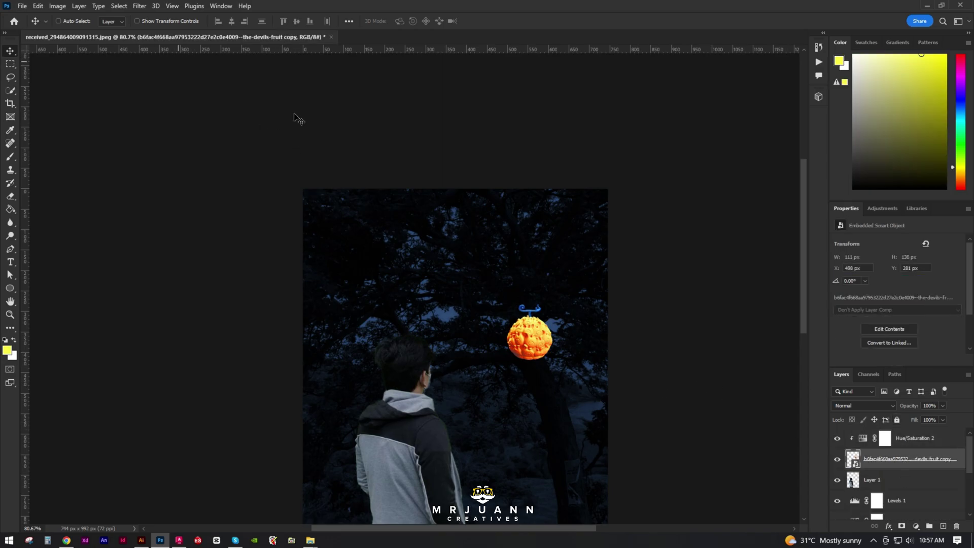
key("ctrl+j")
left_click(864, 406)
left_click(861, 381)
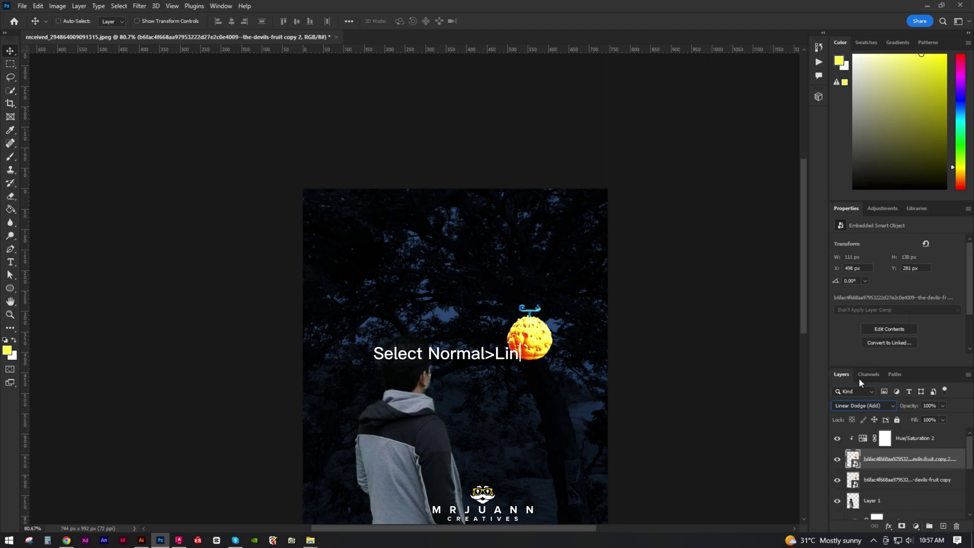
Delete the Hue/Saturation 2 adjustment above the fruit layers together with its mask
left_click(885, 438)
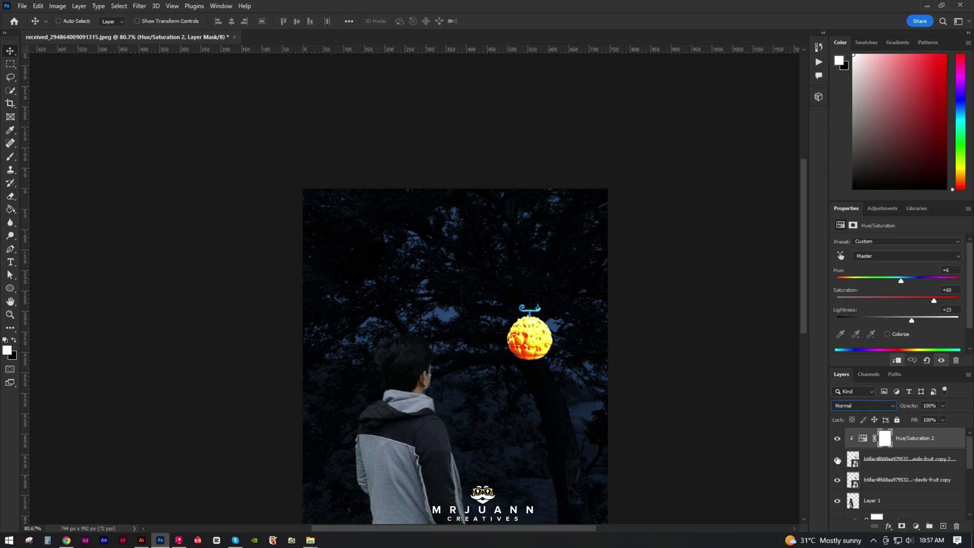
left_click(908, 458)
left_click(915, 441)
left_click(957, 526)
key("Return")
left_click(956, 524)
key("Return")
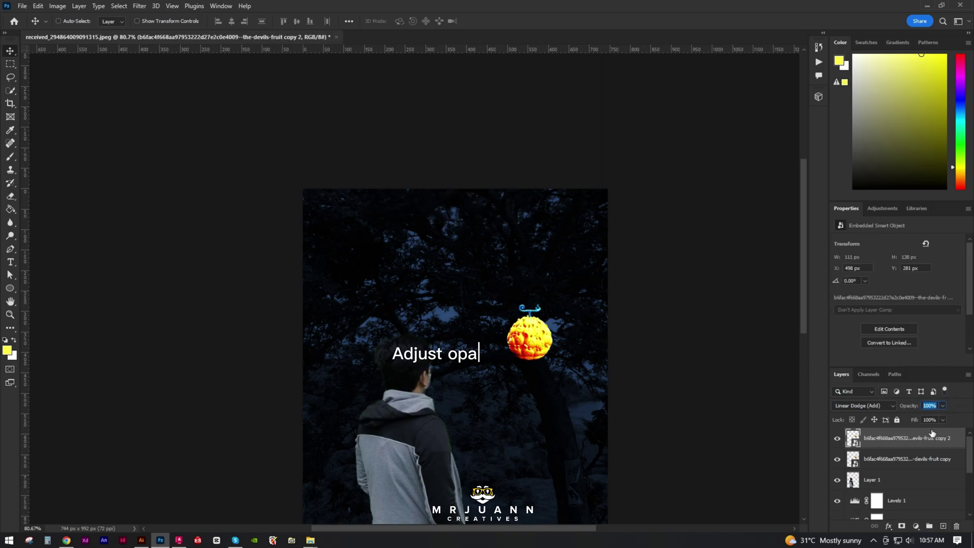
Set the Linear Dodge fruit copy's opacity to 50% and duplicate it twice to brighten the fruit
type("50")
key("Return")
key("ctrl+j")
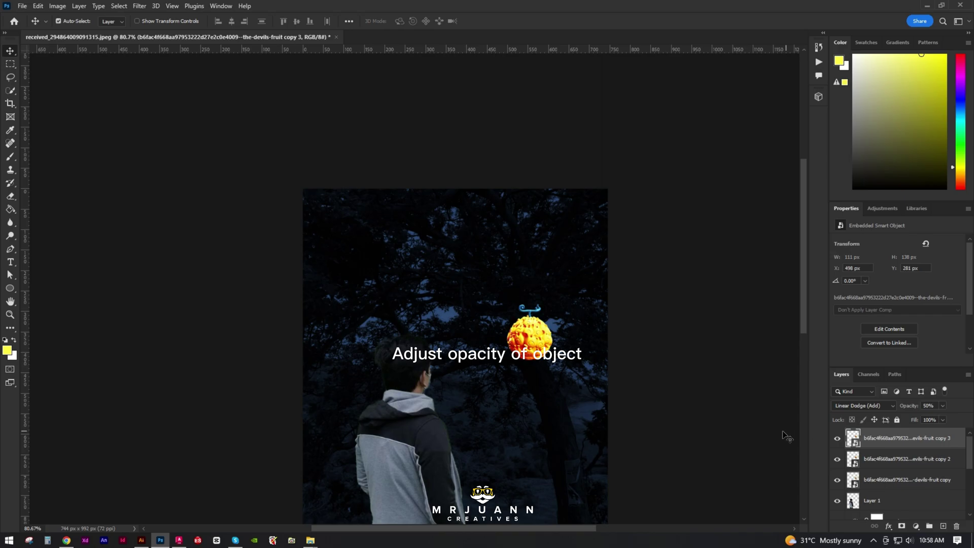
key("ctrl+j")
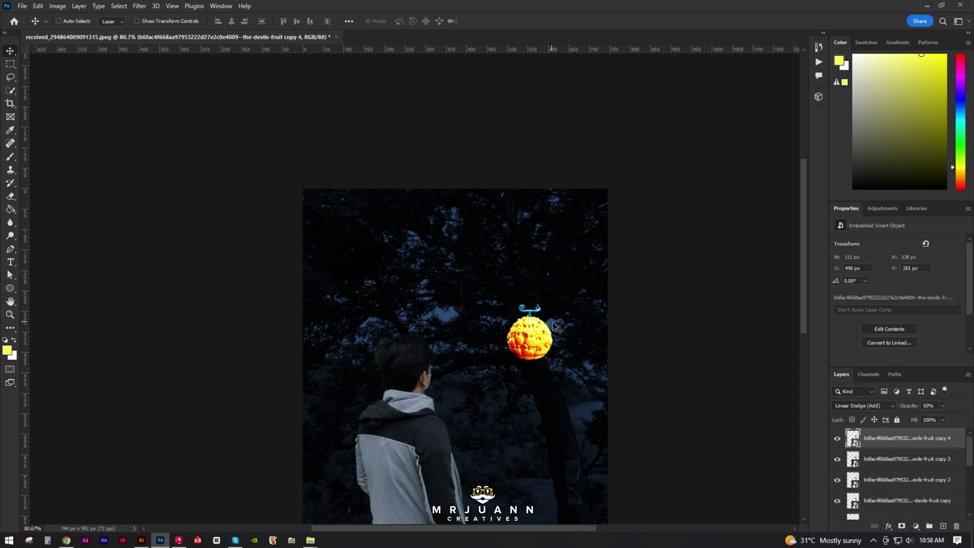
scroll(918, 478, "down", 1)
scroll(525, 346, "up", 5)
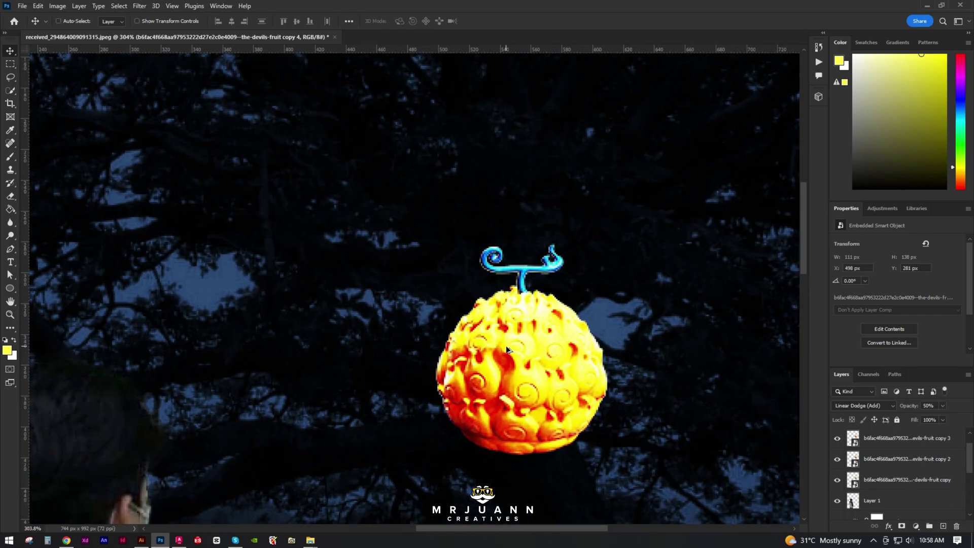
scroll(525, 346, "down", 7)
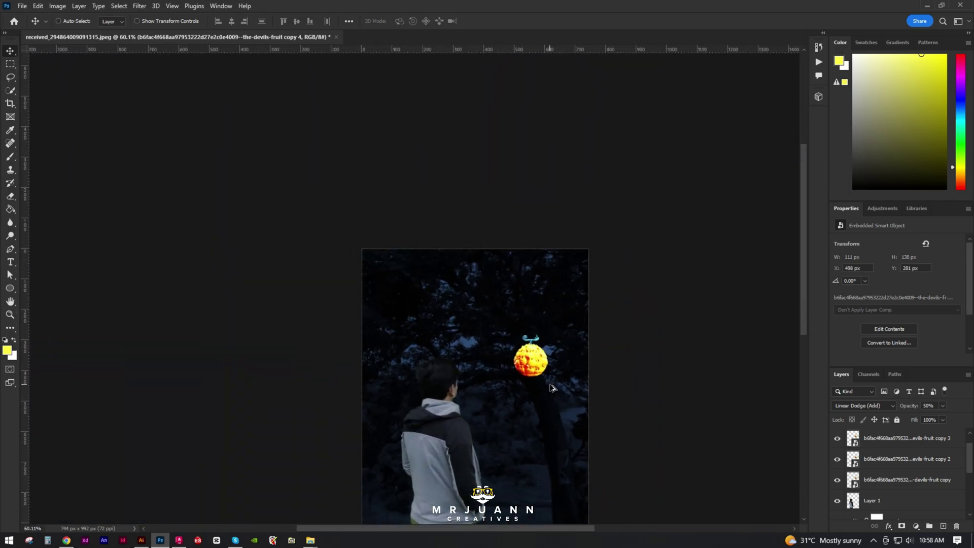
Duplicate the Background copy layer and move the duplicate to the top of the layer stack
scroll(926, 474, "down", 4)
left_click(921, 491)
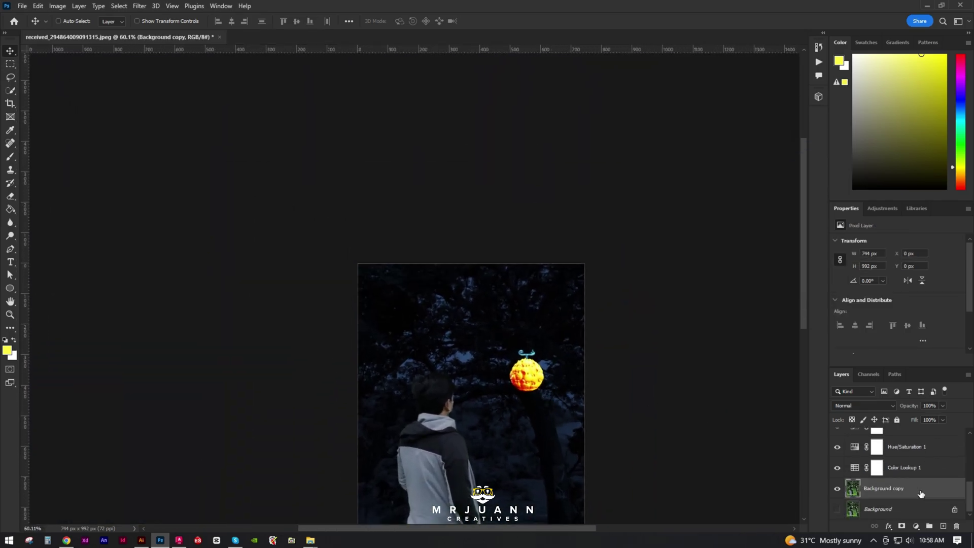
left_click_drag(925, 493, 897, 429)
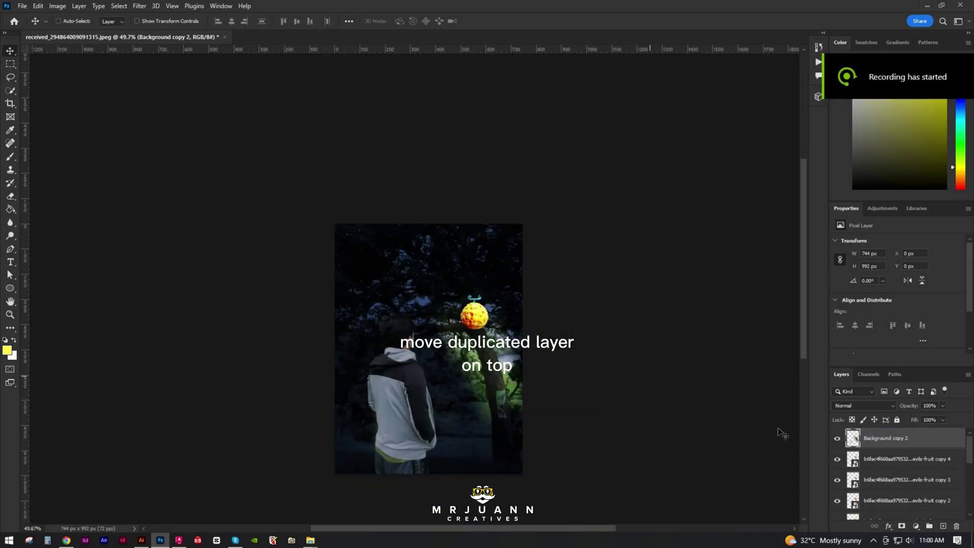
Toggle the Background copy 2 layer's visibility to compare and set its opacity to 50%
left_click(837, 438)
left_click(838, 439)
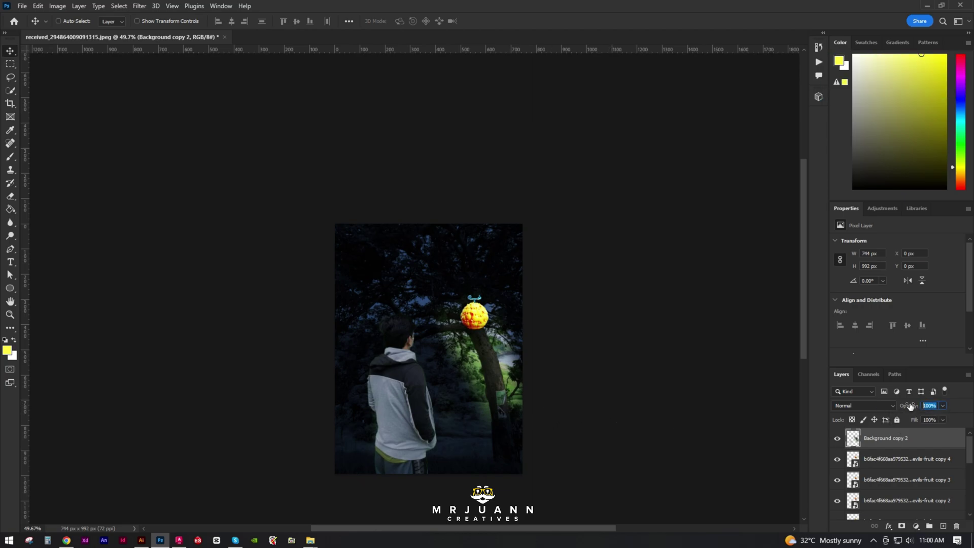
type("50")
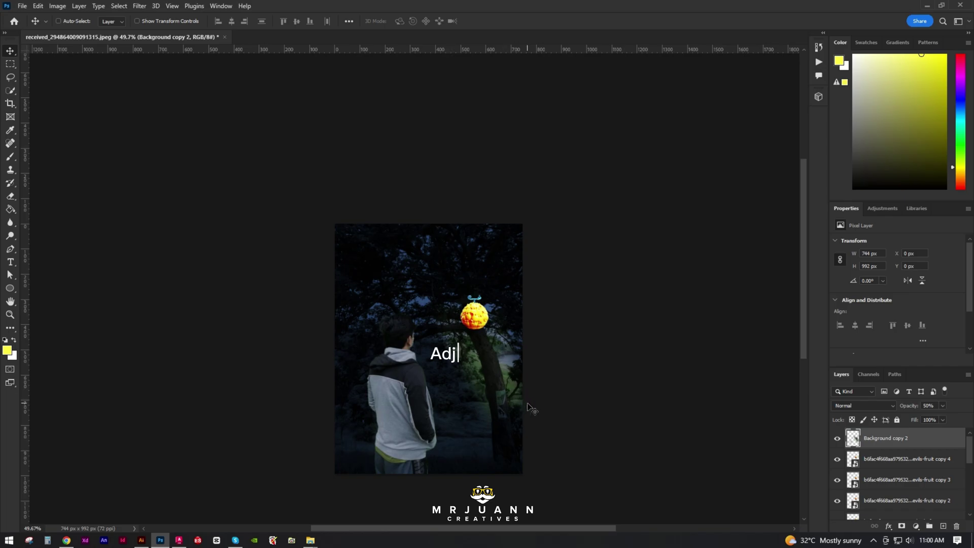
Examine the lit area around the tree trunk up close and toggle the original fruit layer's visibility to check its effect
scroll(921, 474, "down", 5)
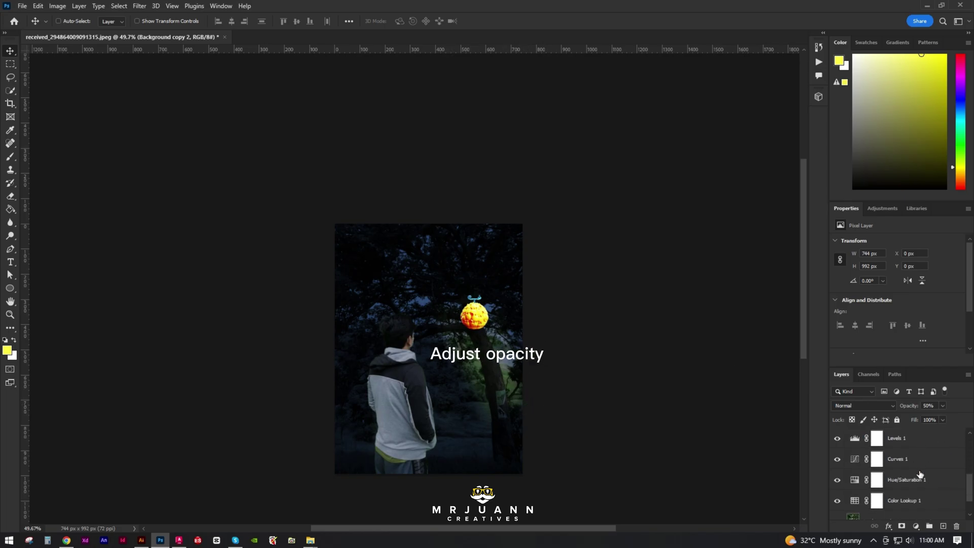
scroll(543, 403, "up", 5)
scroll(548, 355, "up", 5)
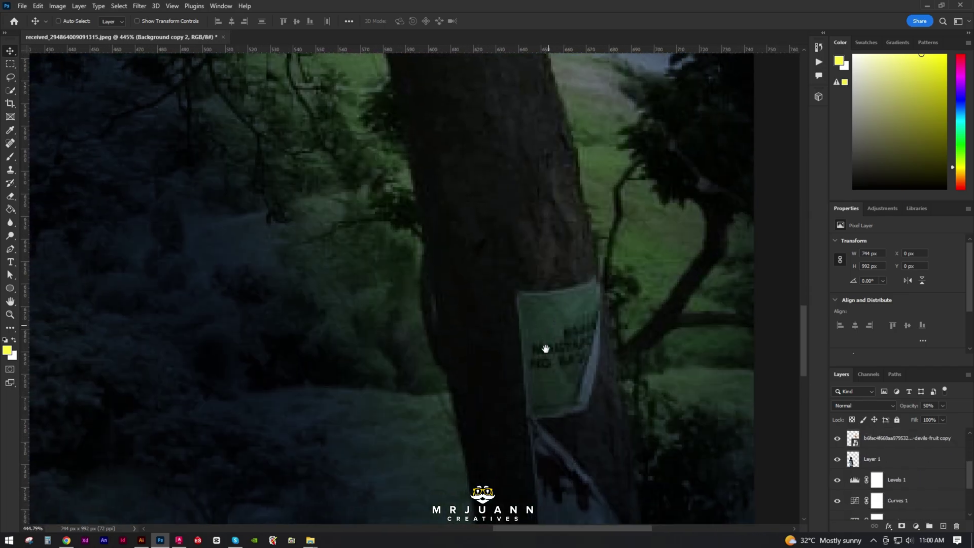
scroll(576, 274, "down", 3)
scroll(453, 315, "down", 2)
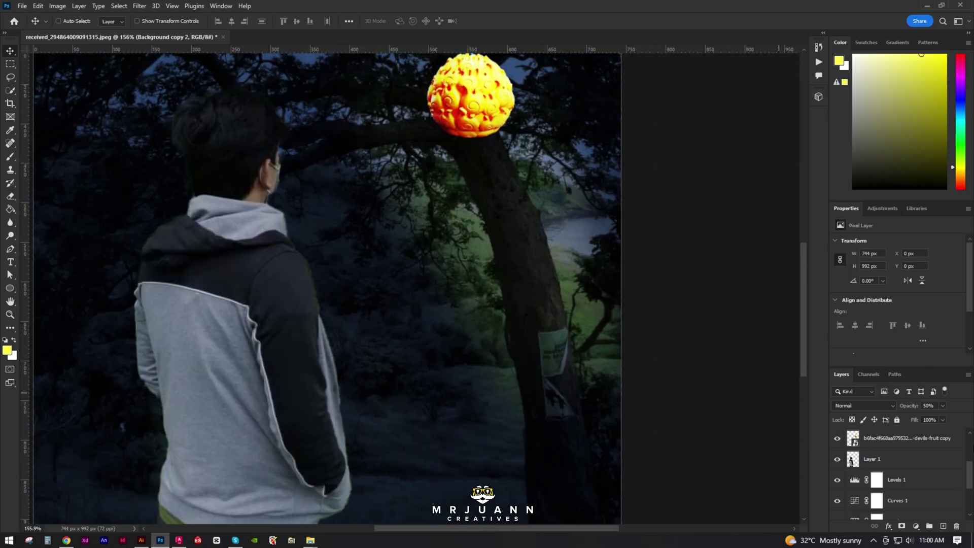
left_click(869, 445)
left_click(837, 439)
left_click(837, 439)
scroll(908, 459, "up", 1)
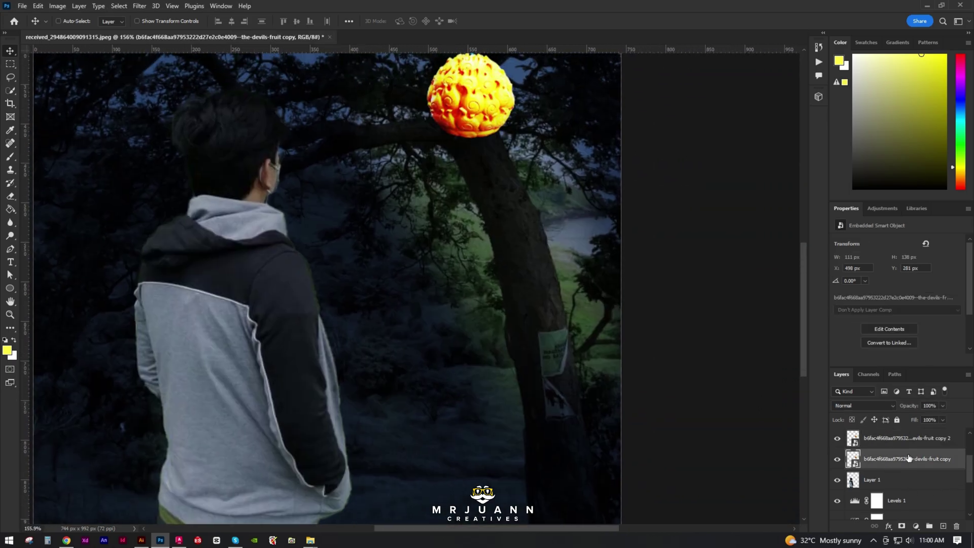
scroll(574, 414, "up", 8)
scroll(576, 440, "up", 8)
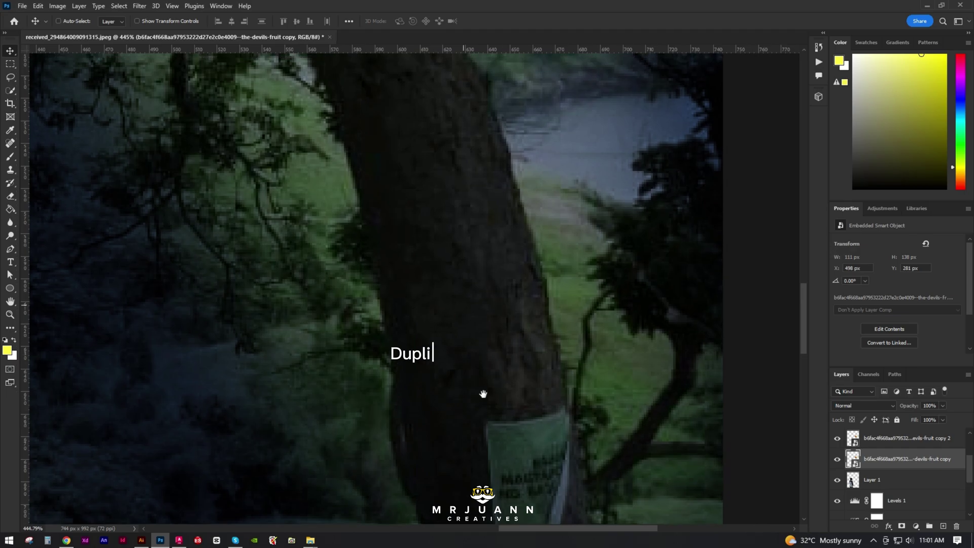
scroll(467, 335, "down", 1)
scroll(495, 405, "down", 5)
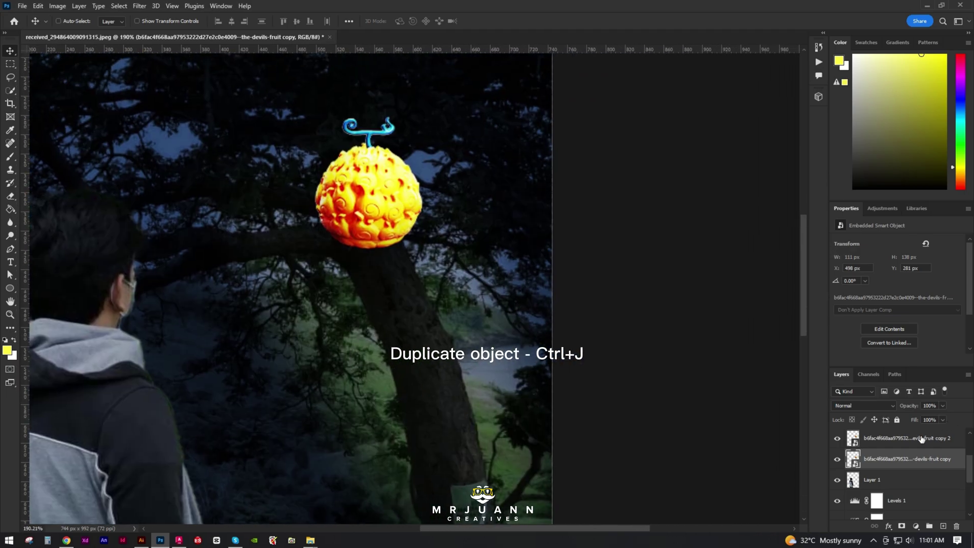
Check the Linear Dodge fruit copy 2 layer by toggling its visibility and duplicate it
left_click(870, 438)
left_click(837, 440)
left_click(837, 440)
key("ctrl+j")
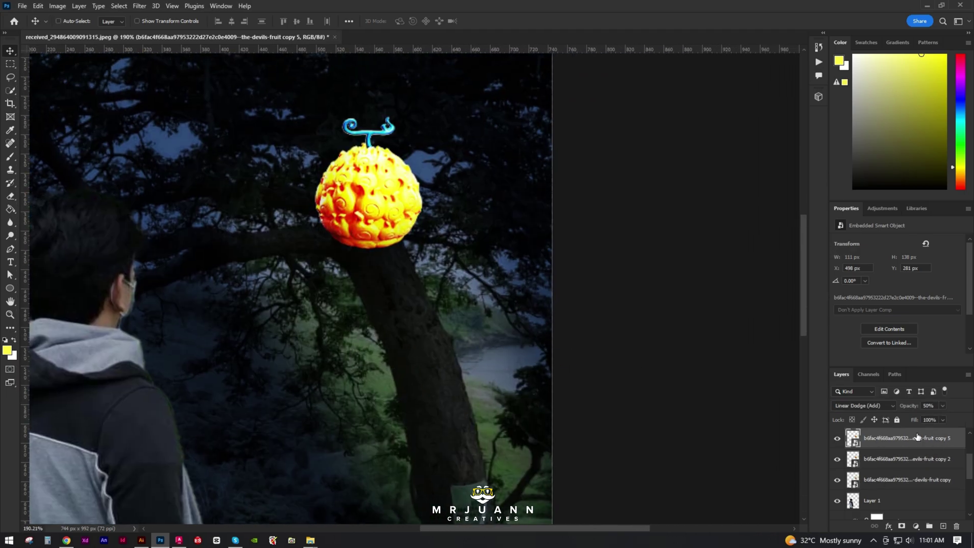
Apply a Gaussian Blur with a 12.5-pixel radius to the duplicated fruit layer
left_click(139, 6)
mouse_move(152, 135)
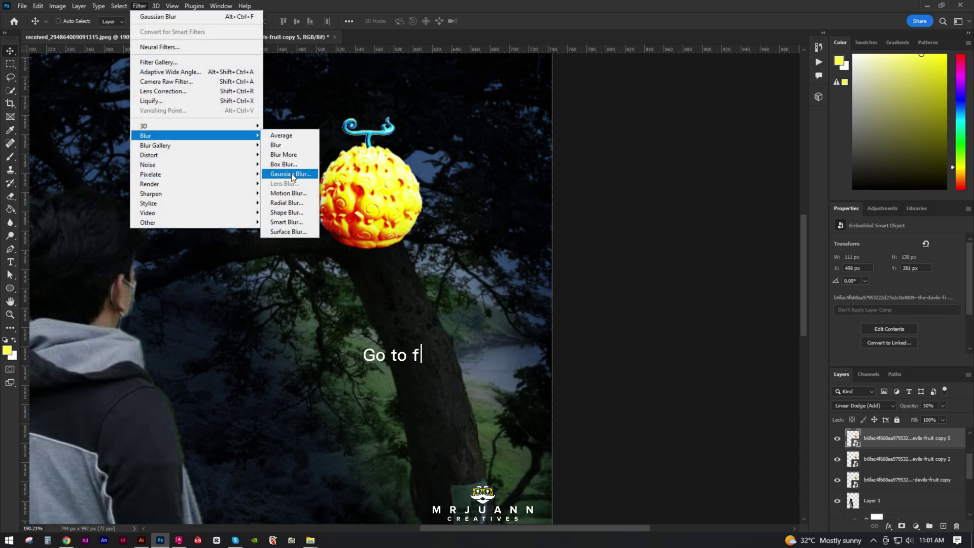
left_click(284, 174)
mouse_move(642, 244)
left_mouse_down()
mouse_move(702, 242)
mouse_move(631, 241)
mouse_move(639, 242)
left_mouse_up()
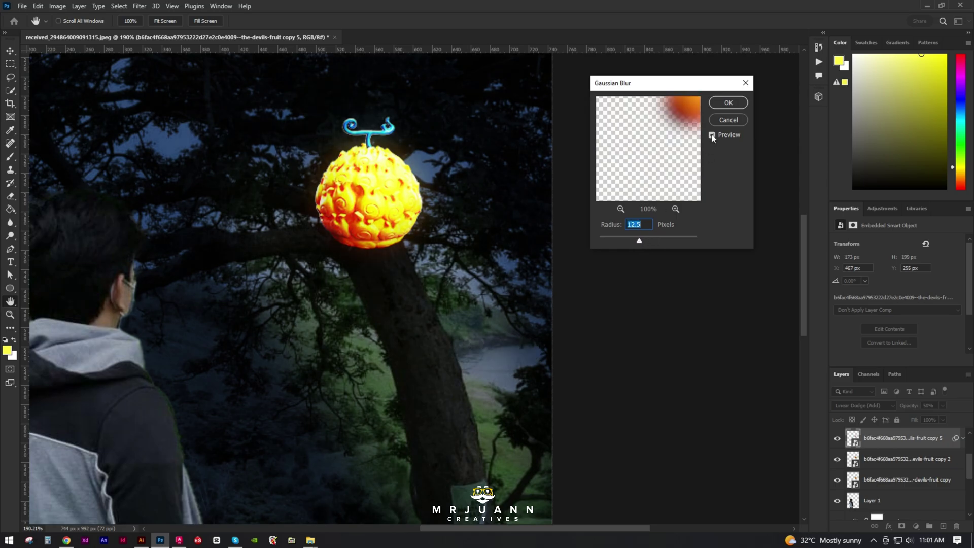
left_click(728, 102)
Enlarge the blurred fruit copy to about 309 by 363 px and move it down so the glow reaches the tree trunk
key("ctrl+t")
key("Return")
left_click_drag(453, 260, 564, 304)
key("Return")
scroll(477, 291, "down", 11)
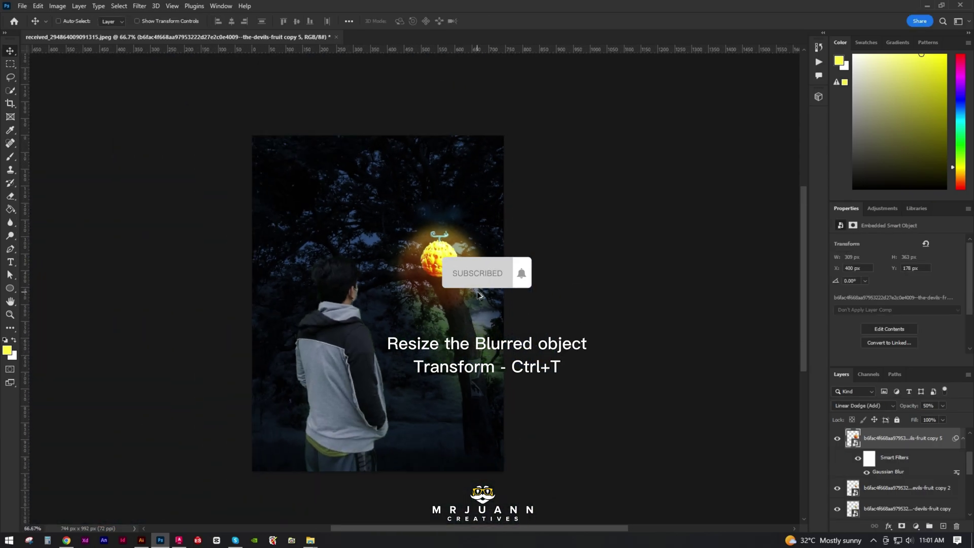
scroll(476, 291, "down", 4)
scroll(477, 291, "up", 9)
left_click_drag(455, 244, 455, 262)
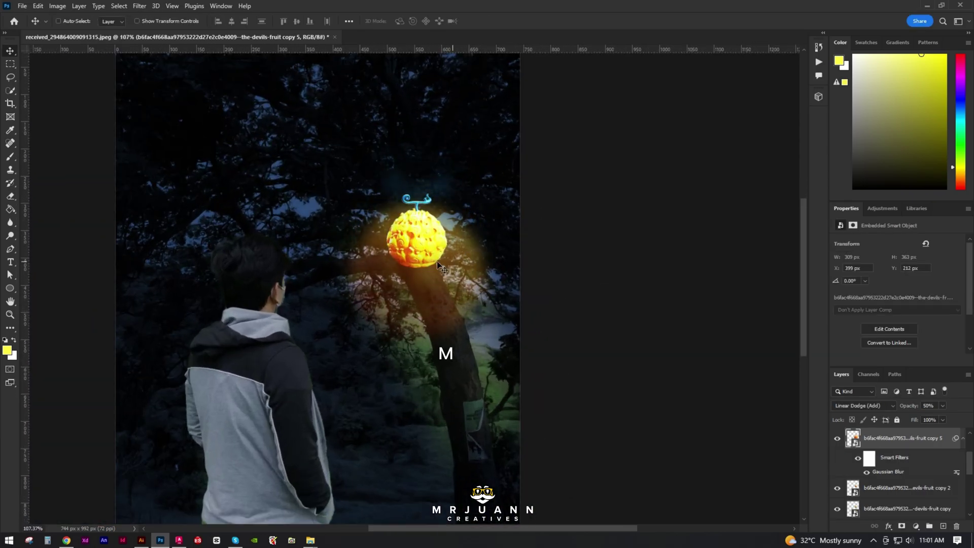
Duplicate the man's Layer 1 and set the duplicate's blend mode to Linear Dodge (Add)
left_click_drag(407, 310, 217, 348)
scroll(217, 348, "up", 17)
left_click_drag(289, 456, 250, 231)
scroll(249, 234, "down", 2)
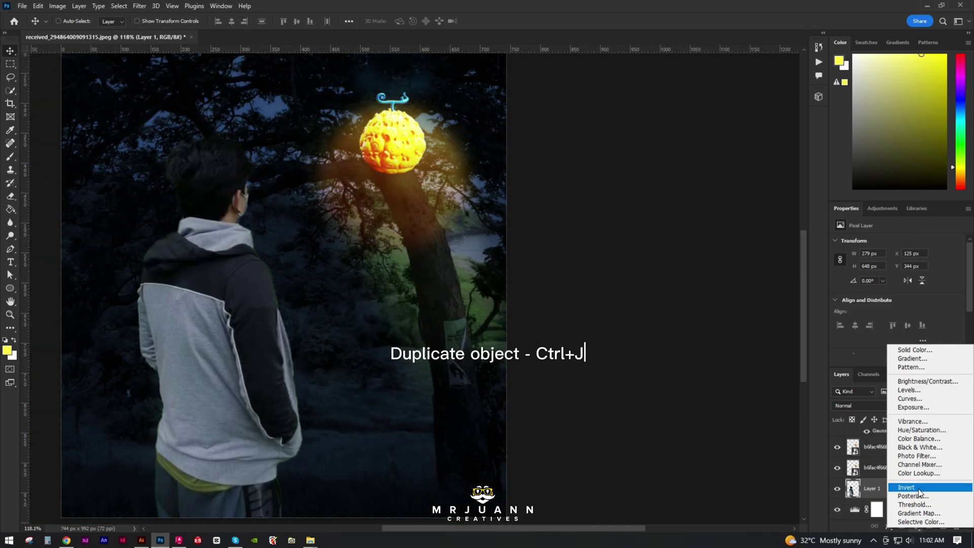
key("Escape")
key("ctrl+j")
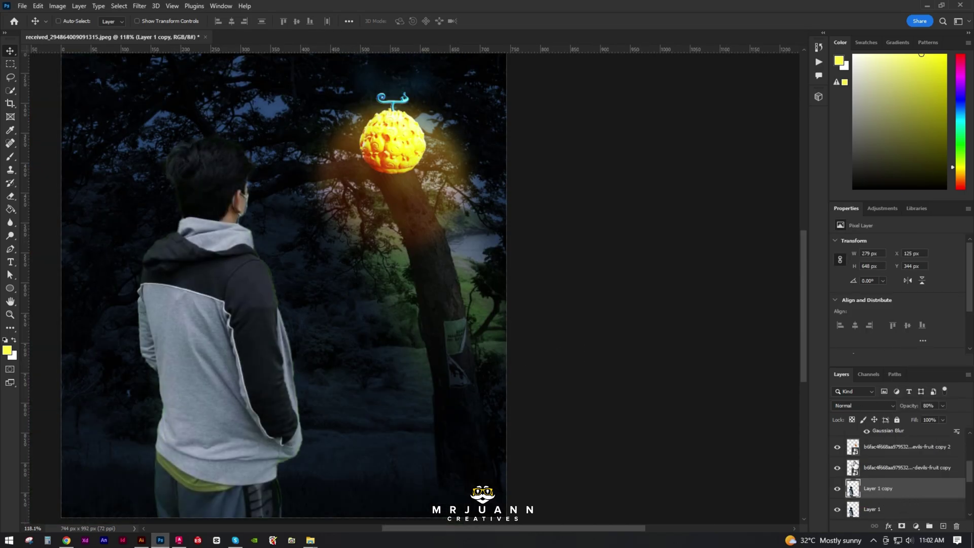
left_click(881, 408)
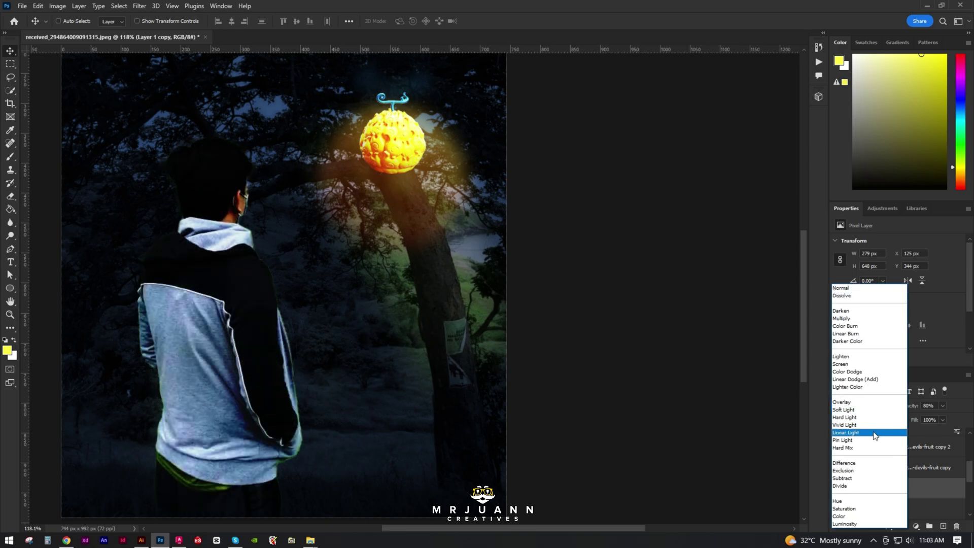
left_click(862, 376)
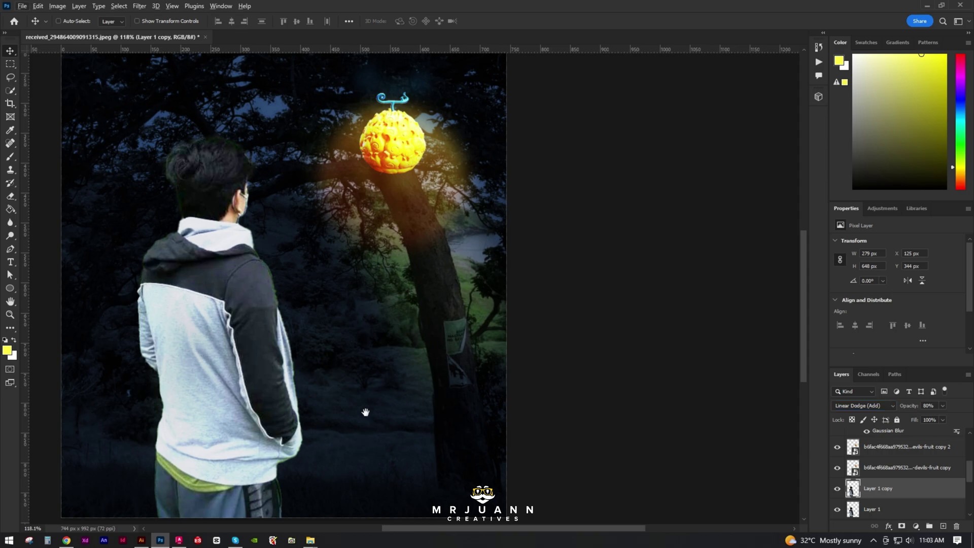
Examine the edges of the brightened man's jacket and trousers up close against the dark background
left_click_drag(365, 430, 399, 282)
scroll(322, 357, "up", 4)
left_click_drag(375, 349, 283, 282)
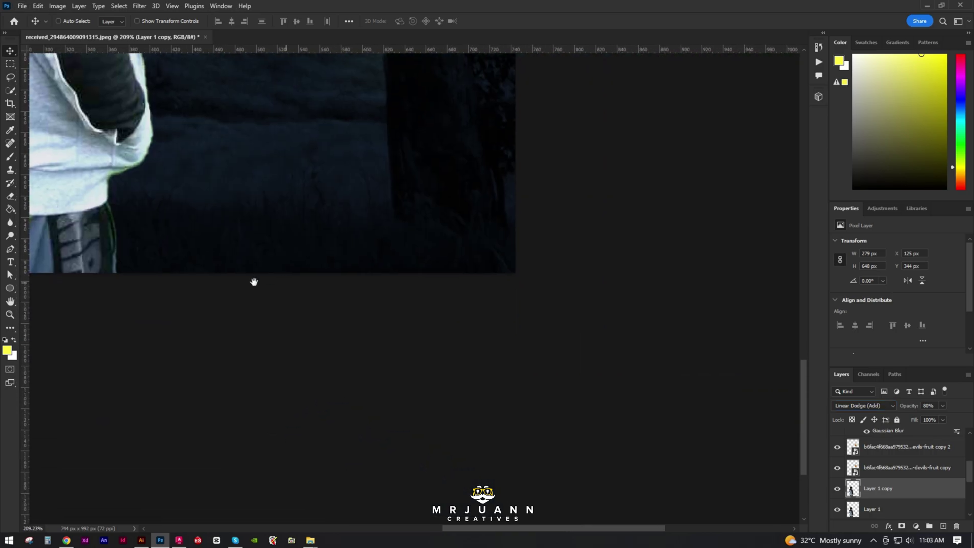
left_click_drag(215, 236, 361, 341)
left_click_drag(305, 361, 379, 406)
left_click_drag(359, 362, 620, 497)
left_click_drag(317, 327, 97, 269)
left_click_drag(403, 414, 243, 418)
left_click_drag(143, 503, 163, 459)
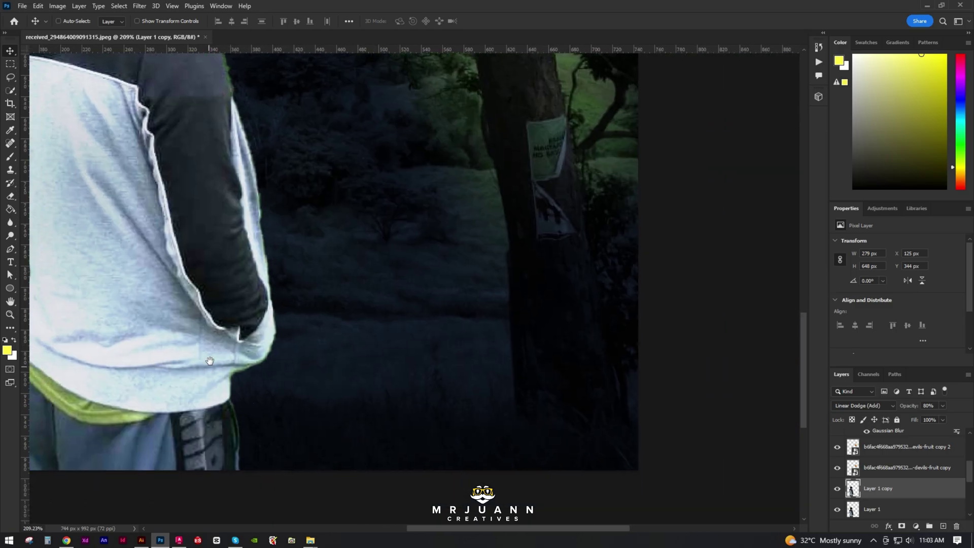
scroll(362, 416, "down", 4)
scroll(363, 415, "down", 3)
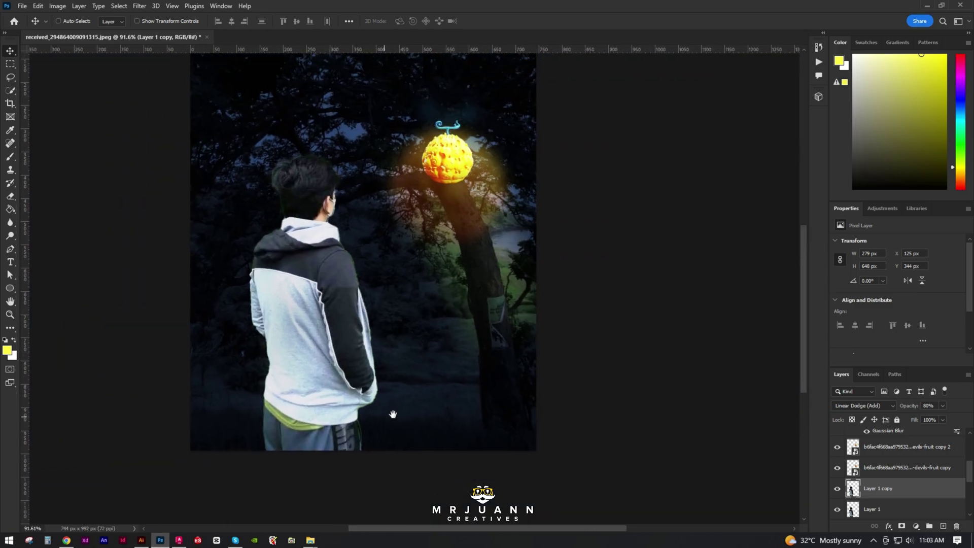
Erase the side of the man facing away from the fruit on Layer 1 copy with a soft 200 px eraser
key("e")
key("bracketright")
key("bracketright")
key("bracketright")
key("bracketleft")
key("bracketleft")
key("bracketleft")
mouse_move(237, 291)
left_mouse_down()
mouse_move(257, 450)
mouse_move(274, 450)
left_mouse_up()
left_click_drag(238, 265, 277, 426)
left_click_drag(239, 292, 276, 401)
left_click_drag(243, 275, 278, 398)
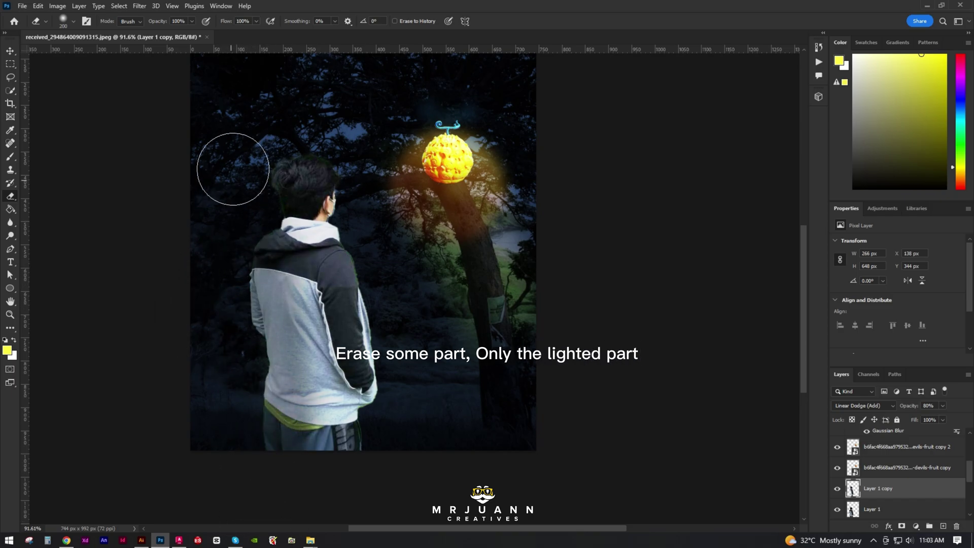
left_click_drag(235, 265, 253, 474)
left_click_drag(244, 304, 264, 491)
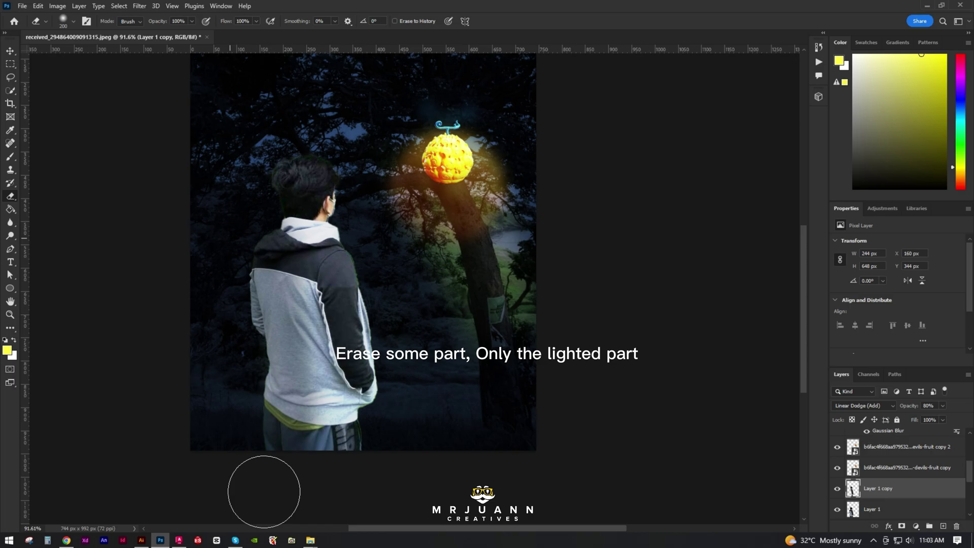
Erase along the man's unlit back and leg on Layer 1 so that side fades into the dark background
left_click(894, 514)
left_click_drag(243, 298, 254, 446)
left_click_drag(233, 278, 261, 446)
left_click_drag(240, 324, 249, 528)
left_click_drag(219, 302, 237, 542)
left_click_drag(245, 429, 259, 483)
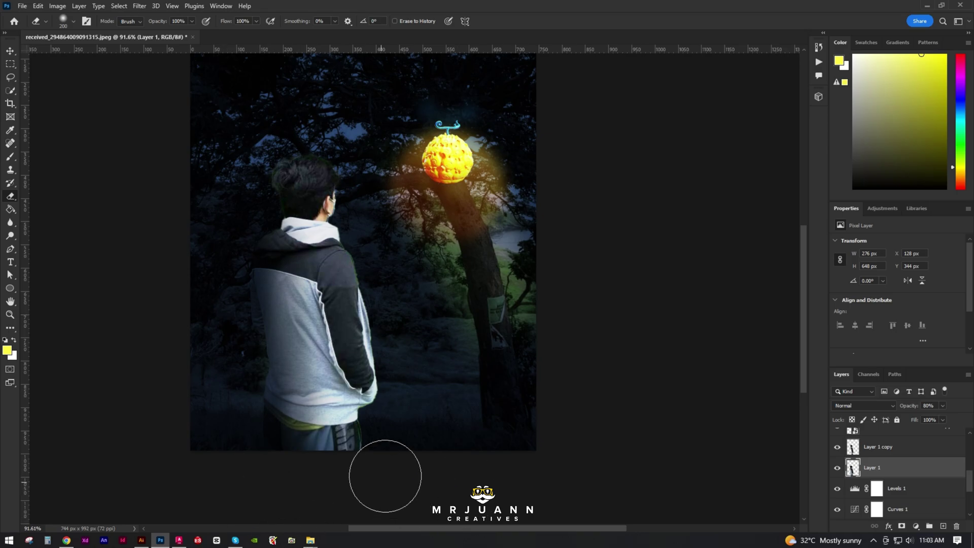
key("bracketright")
key("bracketright")
key("bracketleft")
key("bracketleft")
key("bracketleft")
Duplicate the Linear Dodge Layer 1 copy to brighten the man further
scroll(898, 487, "up", 2)
left_click(899, 490)
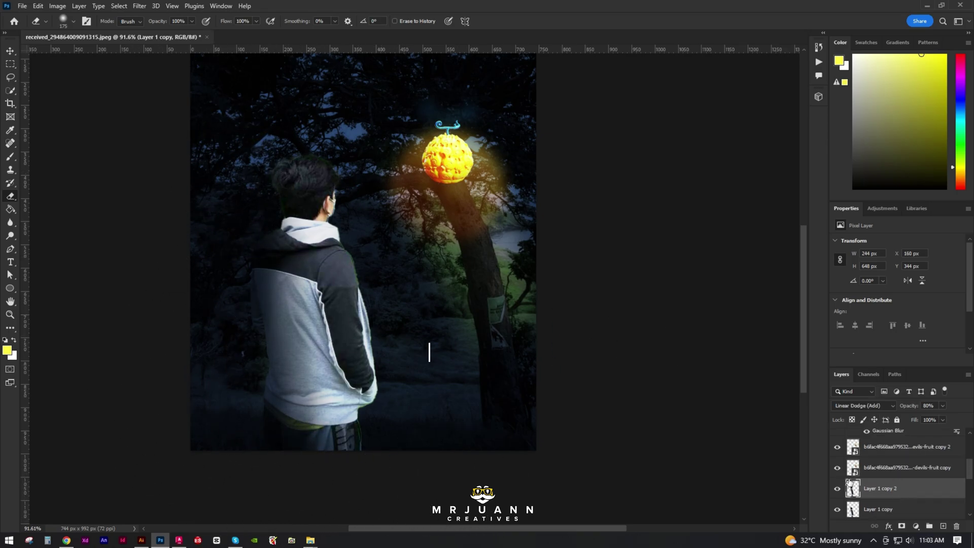
key("ctrl+j")
key("v")
Apply a strong Gaussian Blur to Layer 1 copy 2 to create a soft glow around the man
left_click(140, 6)
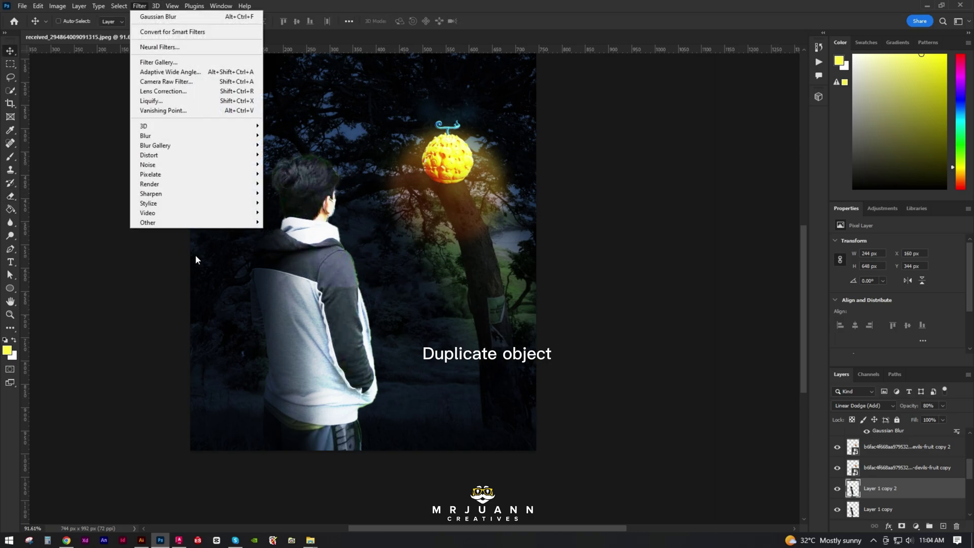
mouse_move(239, 136)
left_click(290, 174)
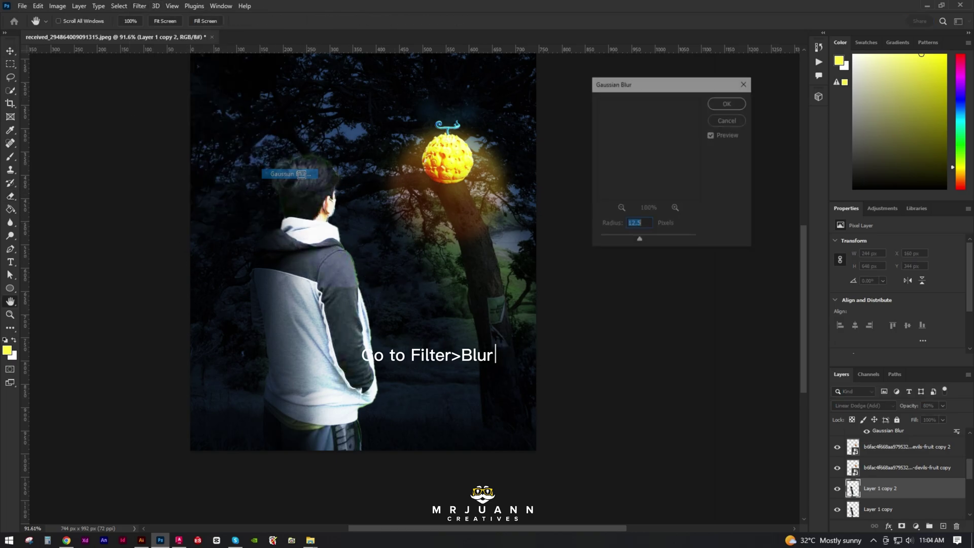
left_click_drag(640, 243, 653, 246)
left_click(731, 104)
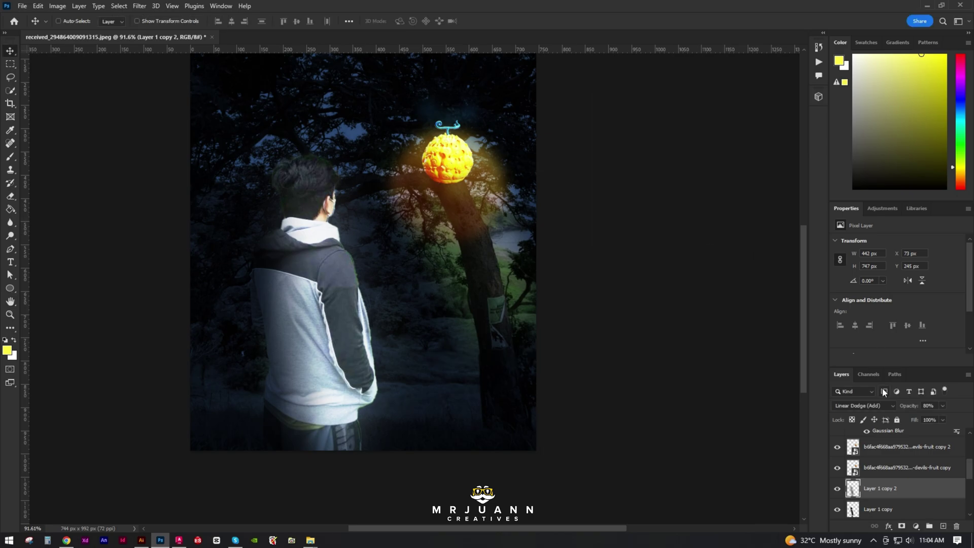
Add a Hue/Saturation adjustment above Layer 1 copy 2 with hue +153 and clip it to that layer
left_click(916, 526)
left_click(908, 445)
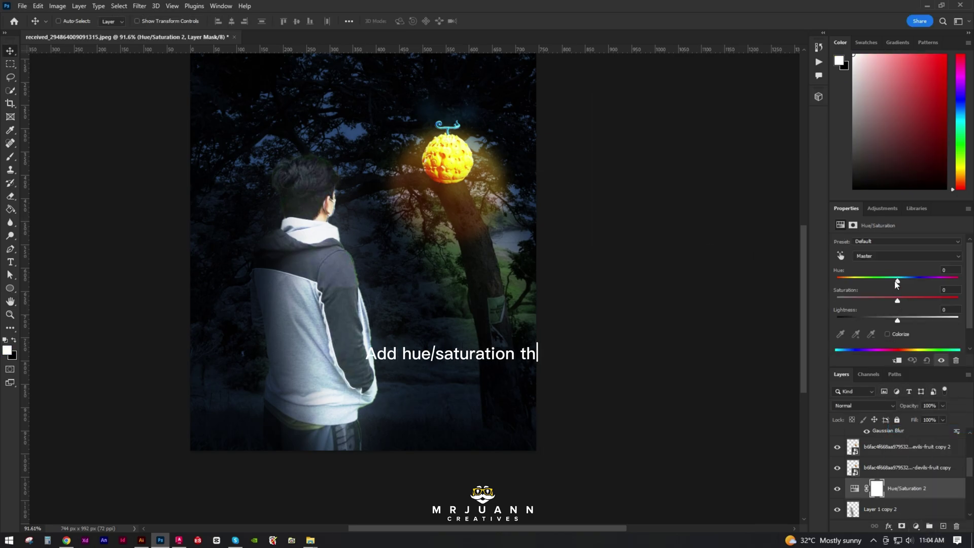
left_click_drag(898, 283, 952, 280)
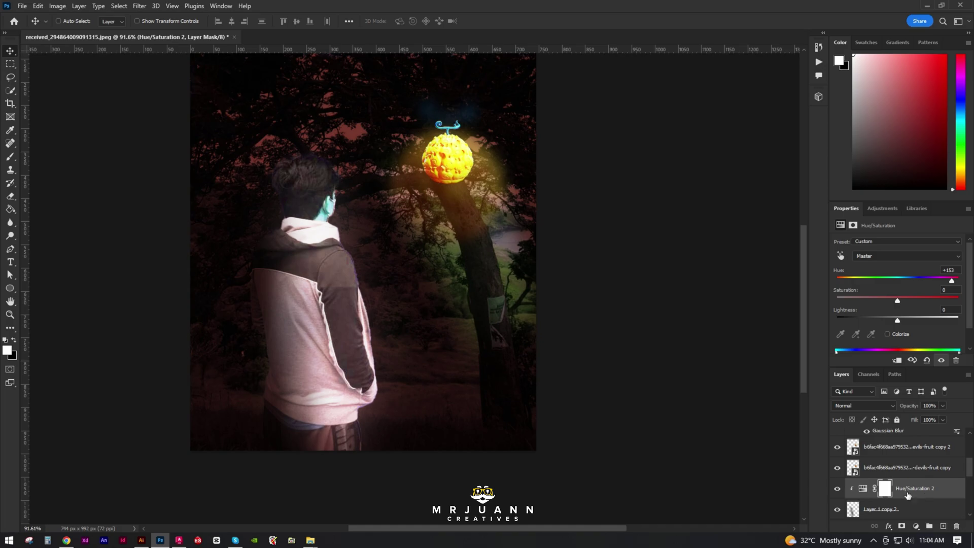
left_click(913, 499, "alt")
Move the Hue/Saturation 2 adjustment between Layer 1 copy 2 and Layer 1 copy
scroll(916, 436, "down", 2)
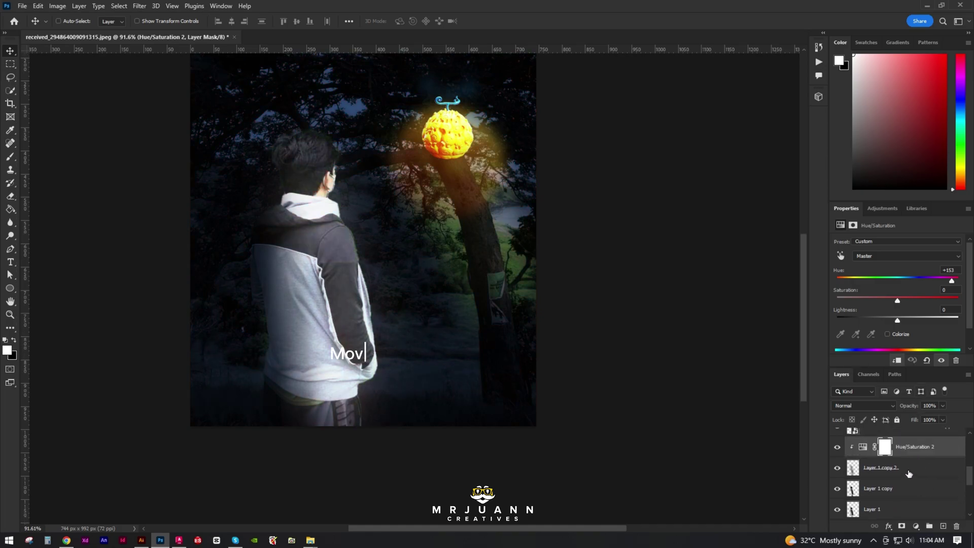
left_click_drag(913, 453, 918, 456)
scroll(928, 490, "up", 2)
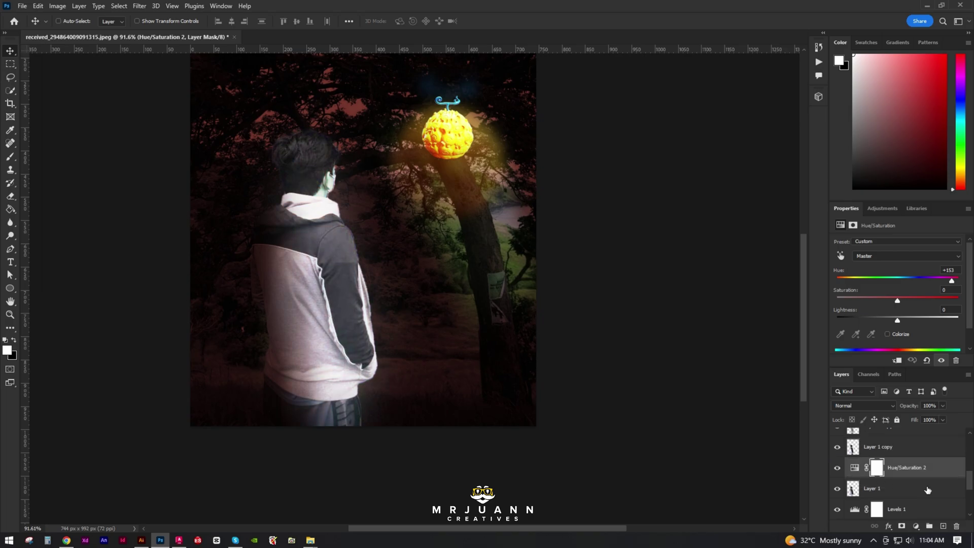
left_click_drag(920, 491, 917, 466)
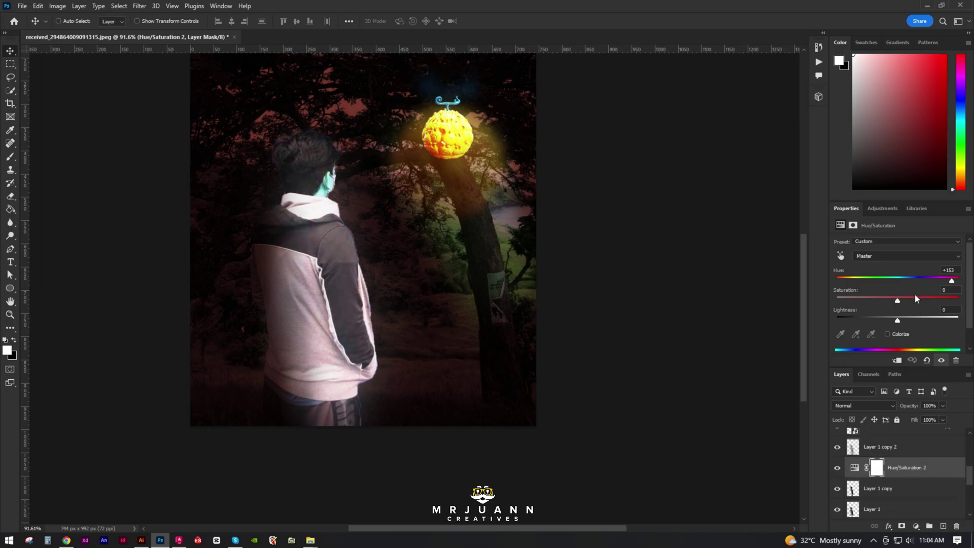
Colorize with the Hue/Saturation 2 adjustment at hue 20 and saturation 78, clipped to Layer 1 copy
left_click(888, 334)
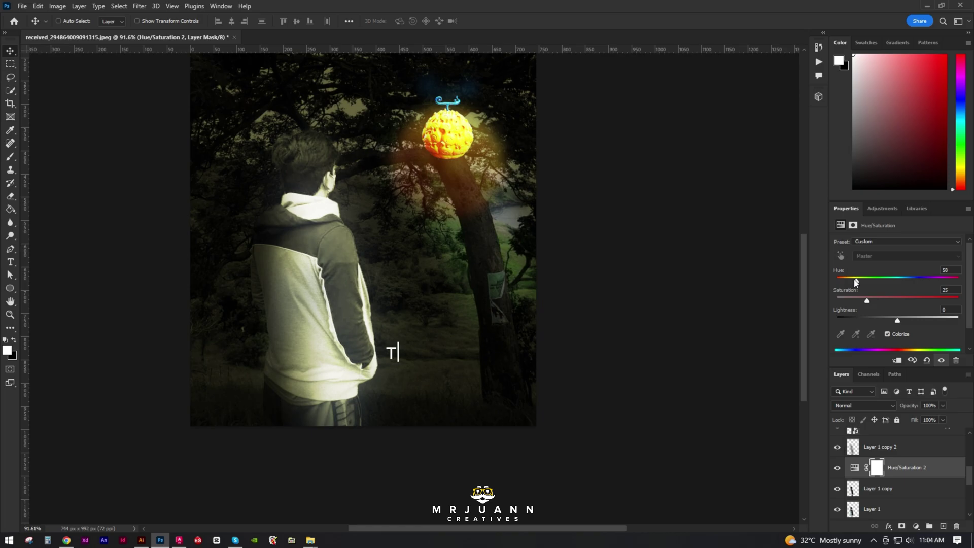
left_click(906, 474, "alt")
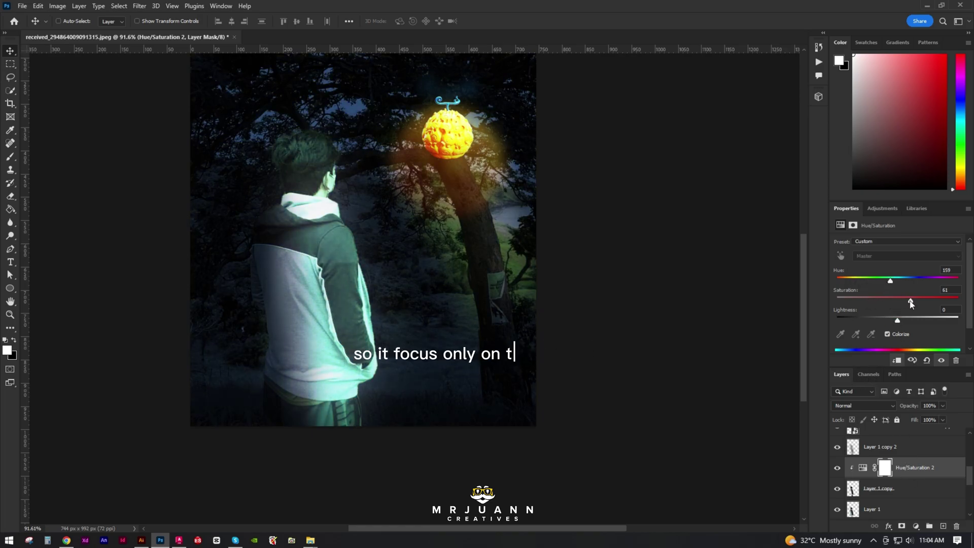
left_click_drag(891, 283, 843, 282)
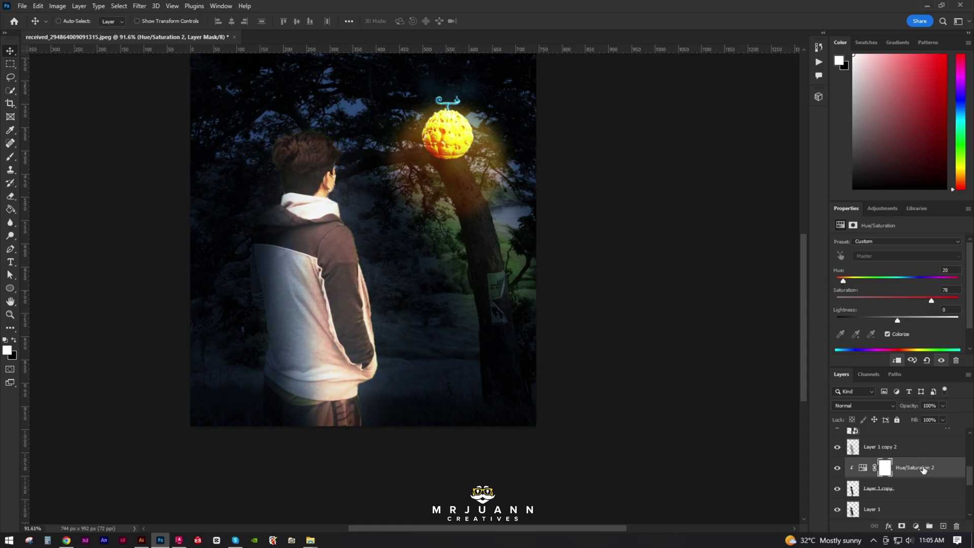
Group Layer 1 copy with its Hue/Saturation 2 adjustment and duplicate the group
left_click(902, 492)
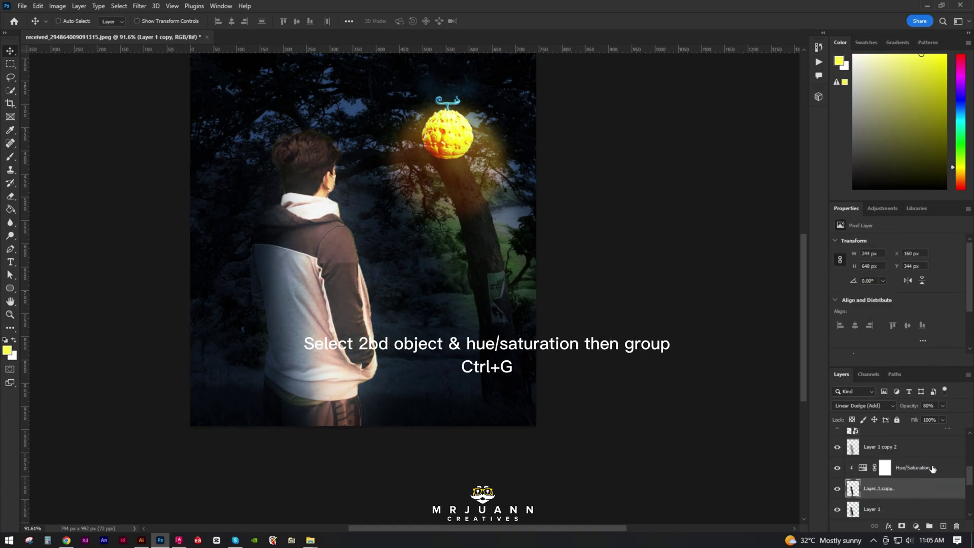
left_click(930, 470, "shift")
key("ctrl+g")
key("ctrl+j")
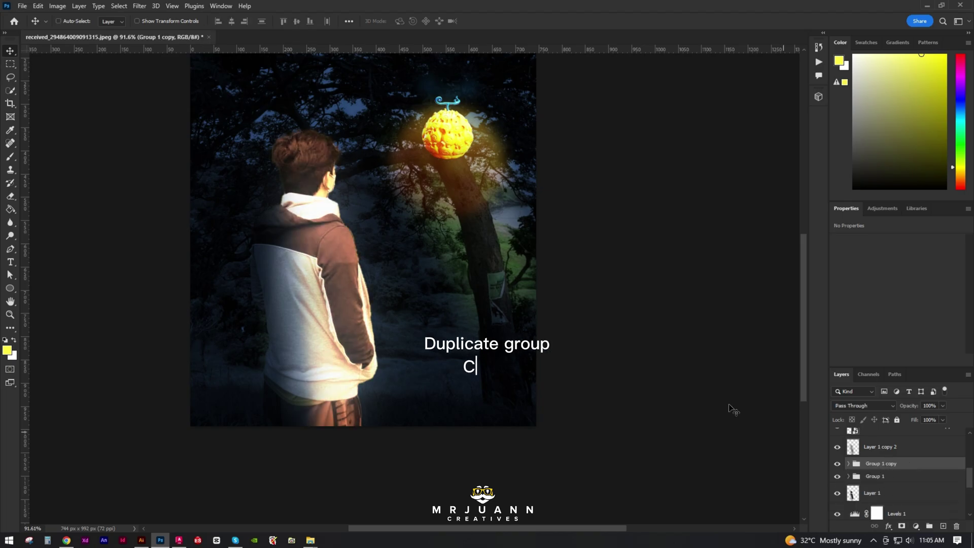
Merge the Group 1 copy group into a single layer and toggle its visibility to compare
right_click(897, 468)
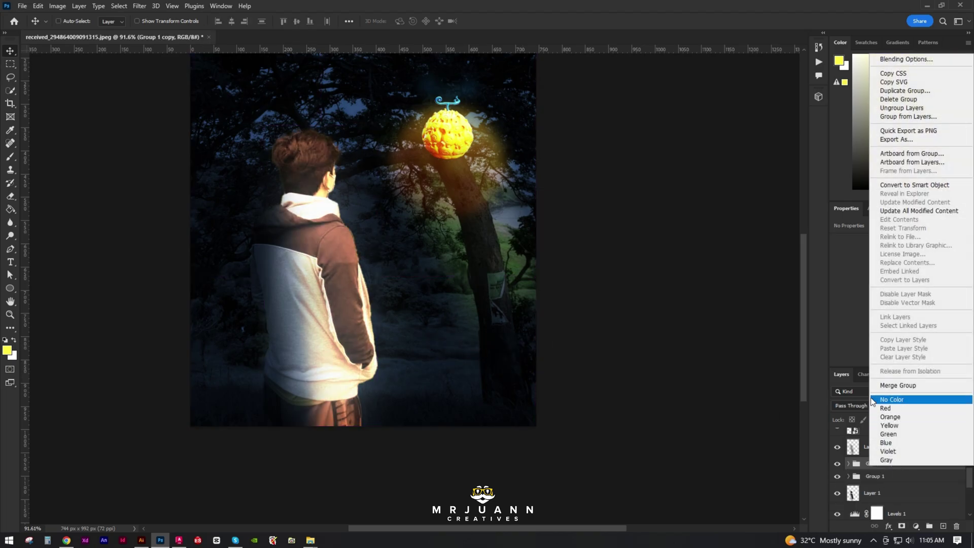
left_click(885, 388)
left_click(838, 468)
left_click(838, 468)
Apply a Gaussian Blur with a radius of about 69.7 pixels to the merged Group 1 copy layer
left_click(140, 5)
mouse_move(198, 133)
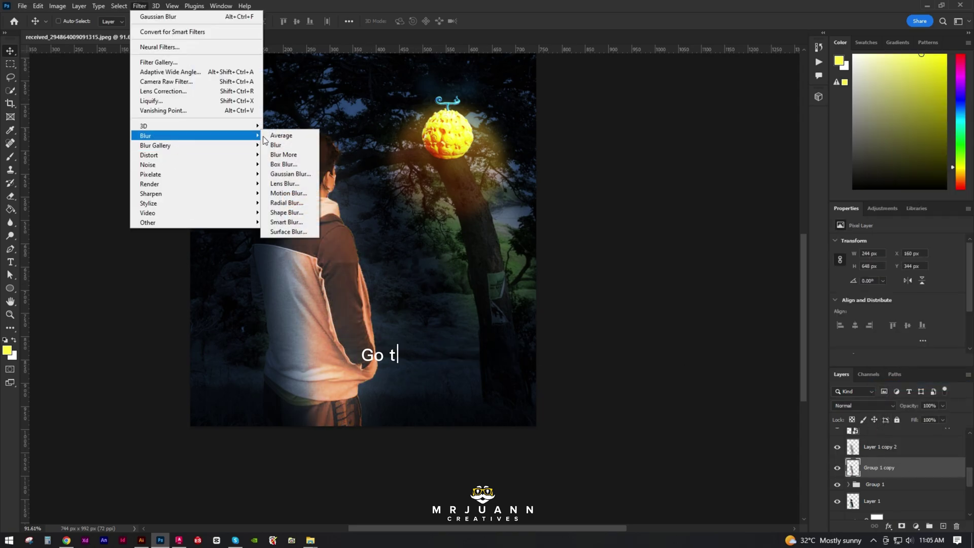
left_click(279, 174)
left_click_drag(643, 243, 657, 245)
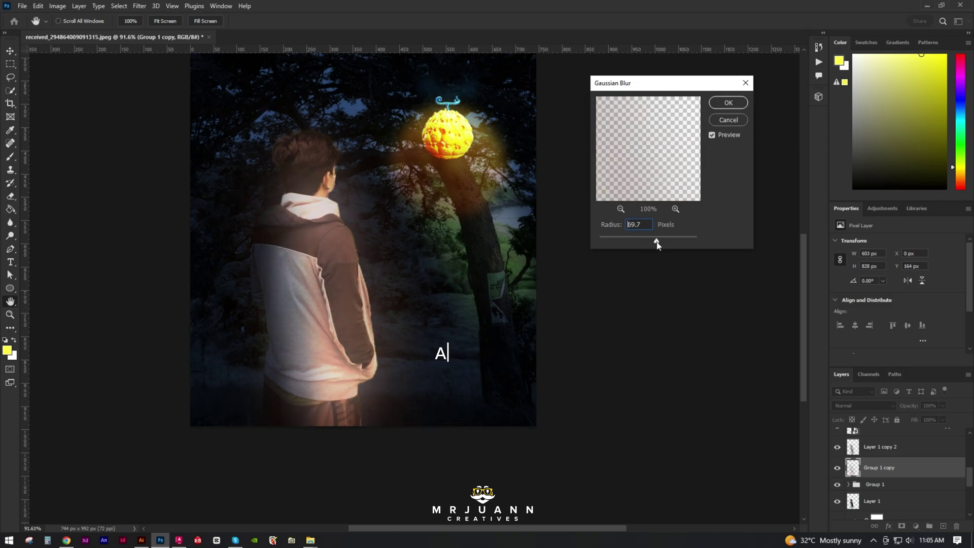
left_click(729, 103)
Change the blend mode of the blurred Group 1 copy layer
scroll(379, 358, "up", 5)
left_click_drag(480, 318, 208, 427)
left_click(862, 405)
left_click(852, 401)
Examine the lit trunk and man up close, checking the extent and effect of the Background copy 2 layer
scroll(468, 408, "down", 4)
mouse_move(467, 409)
left_mouse_down()
mouse_move(373, 198)
mouse_move(372, 285)
left_mouse_up()
left_click(381, 144, "ctrl")
scroll(447, 264, "up", 8)
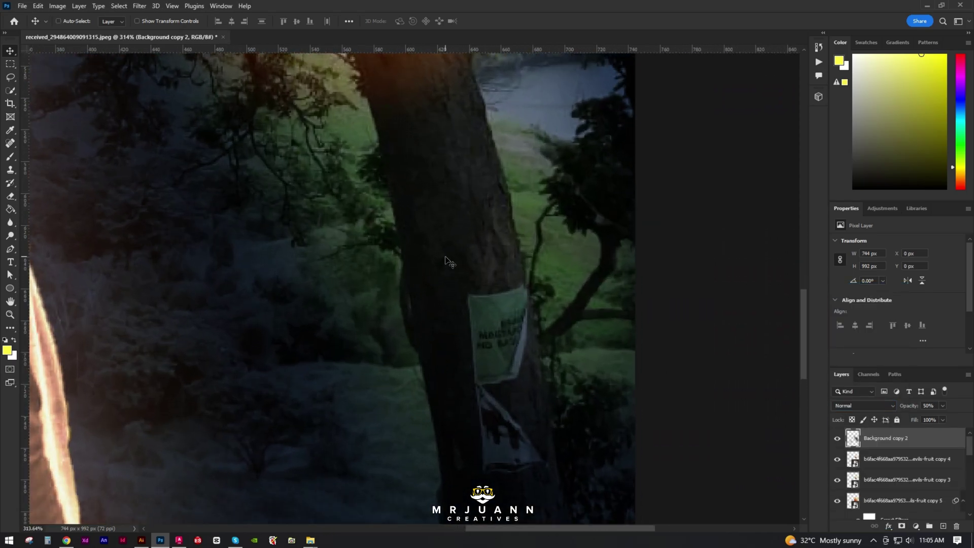
left_click_drag(361, 187, 354, 397)
left_click_drag(454, 344, 423, 398)
scroll(423, 398, "down", 5)
key("ctrl+t")
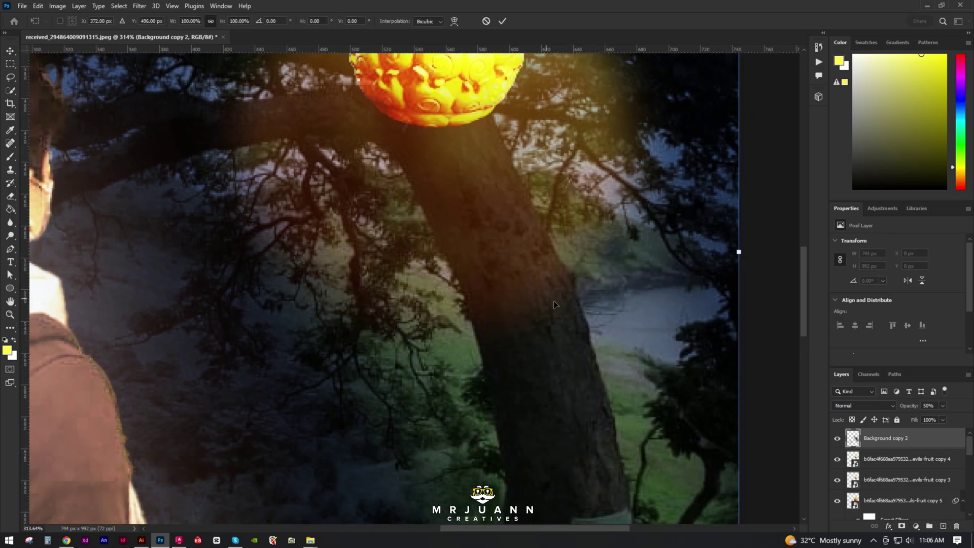
scroll(695, 294, "up", 2)
key("Return")
left_click(837, 439)
left_click(837, 439)
left_click_drag(354, 400, 540, 270)
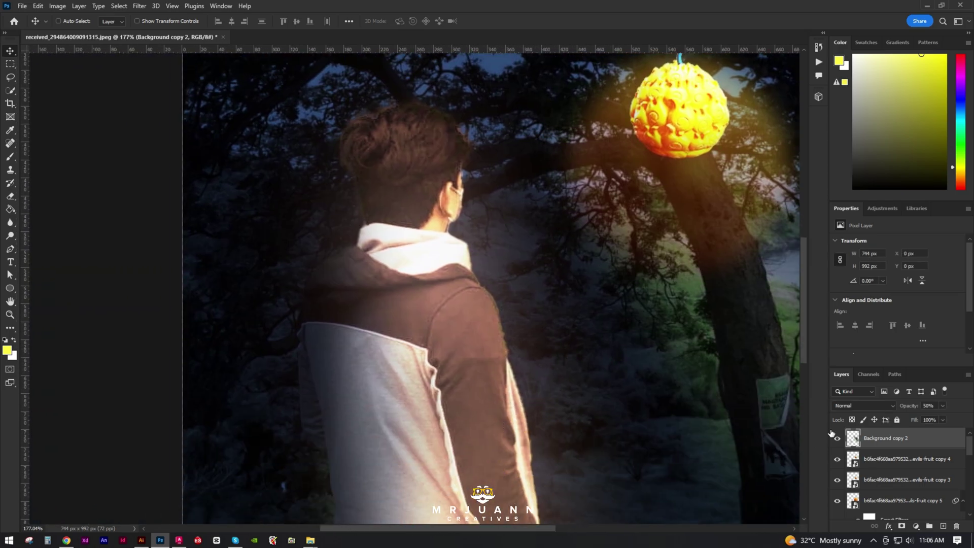
Compare the image with and without the Group 1 copy glow layer, including a trial deletion that is undone
left_click(321, 330, "ctrl")
left_click(836, 510)
left_click(836, 511)
left_click(836, 510)
left_click(837, 510)
left_click(837, 510)
left_click(836, 511)
key("Delete")
key("ctrl+z")
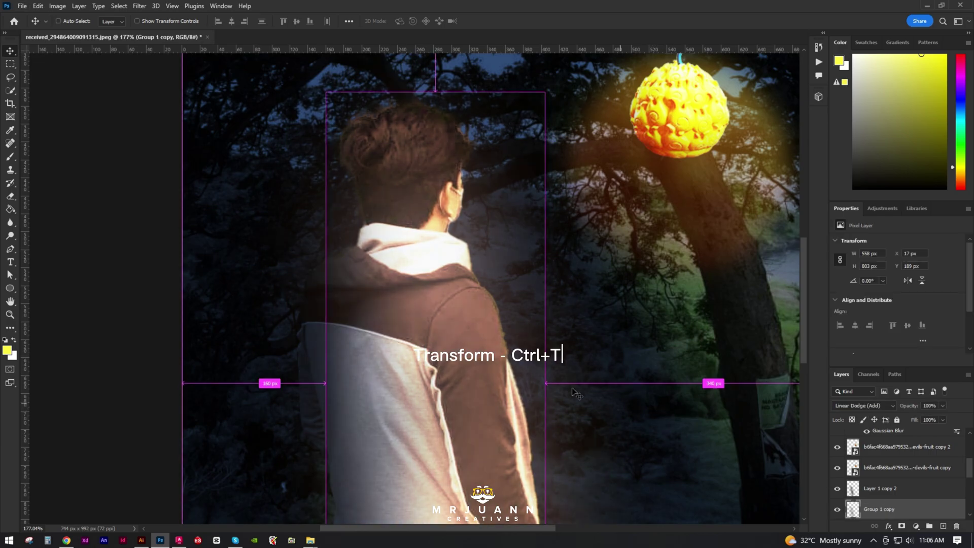
left_click(836, 510)
left_click(836, 510)
Try to enlarge the Group 1 copy glow layer to about 121% with Free Transform, reverting the scaling
key("ctrl+t")
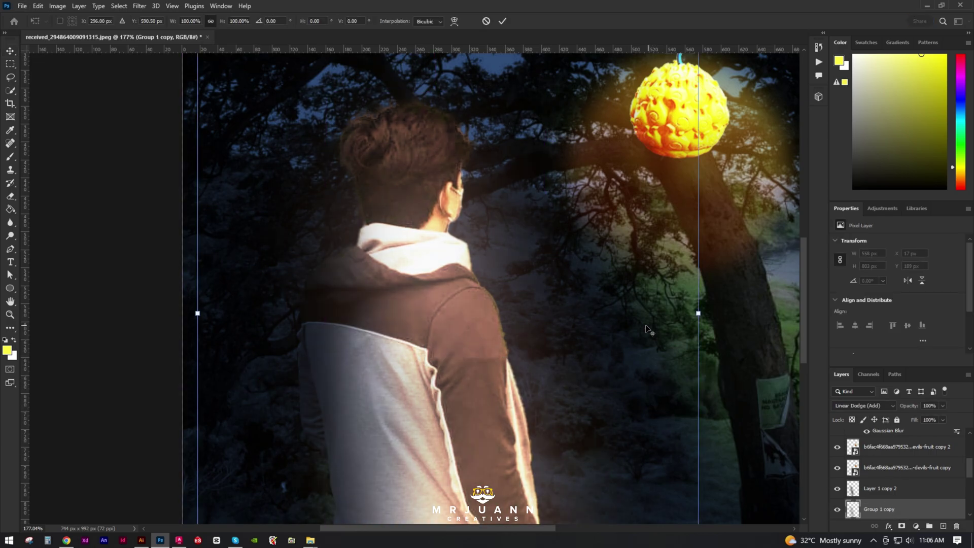
scroll(692, 318, "down", 2)
left_click_drag(689, 317, 733, 315)
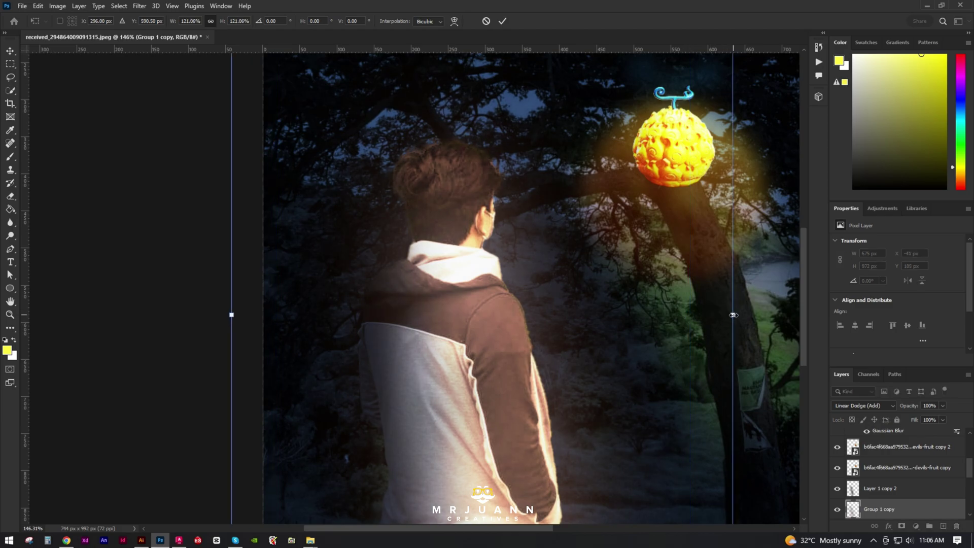
key("ctrl+z")
left_click_drag(610, 319, 506, 168)
left_click_drag(433, 176, 433, 348)
left_click_drag(512, 308, 467, 172)
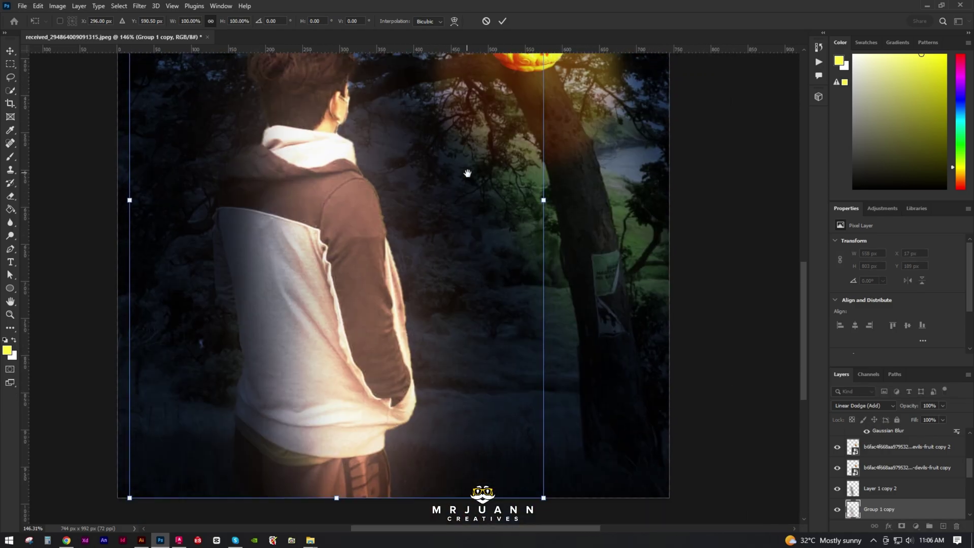
left_click_drag(437, 212, 443, 273)
scroll(441, 272, "down", 5)
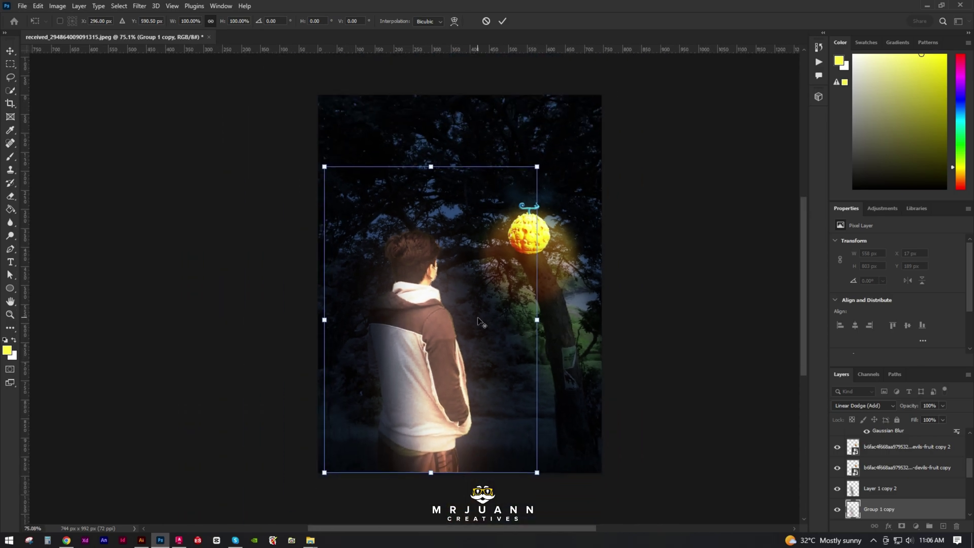
scroll(479, 321, "up", 5)
key("Return")
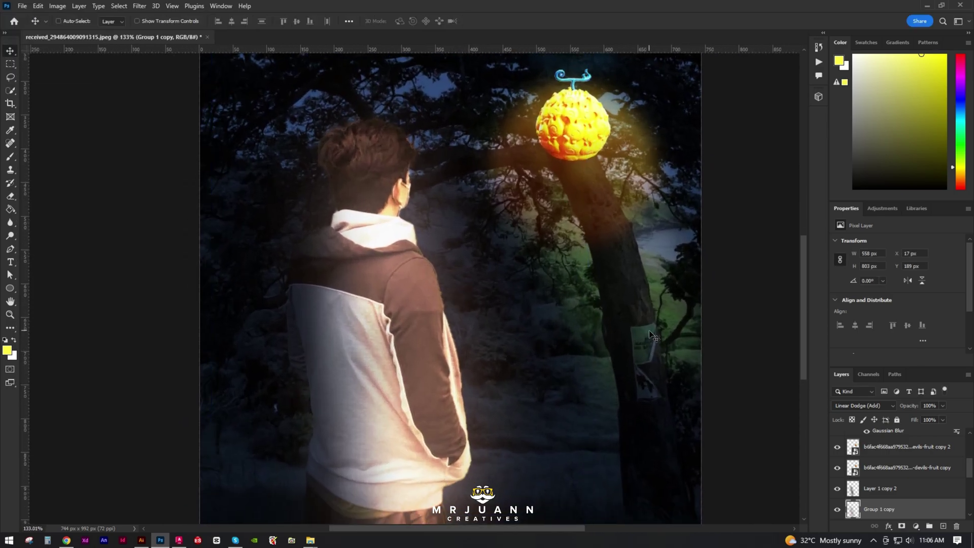
Check what the Layer 1 copy 2 layer and Group 1 contribute by hiding and showing them
left_click(837, 489)
left_click(837, 488)
key("e")
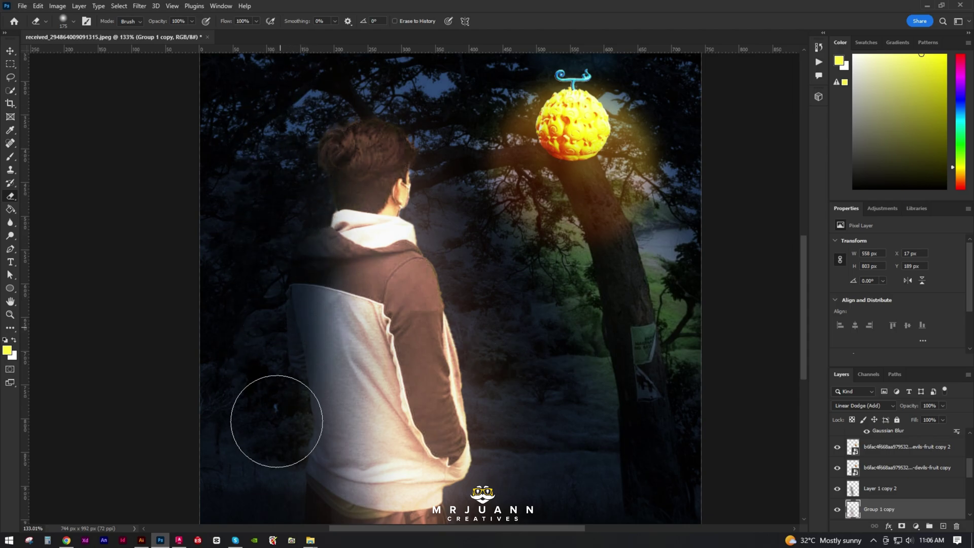
scroll(893, 482, "down", 3)
left_click(878, 480)
left_click(837, 463)
left_click(837, 464)
Erase stray light along the back edge of the man's jacket on Layer 1 copy inside Group 1
left_click(901, 464)
left_click(850, 463)
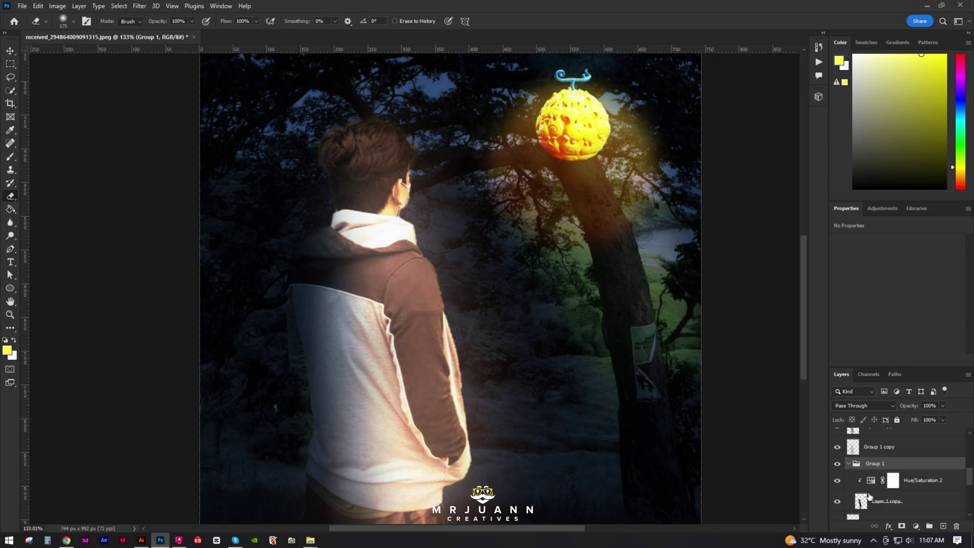
left_click(893, 501)
left_click_drag(274, 239, 272, 300)
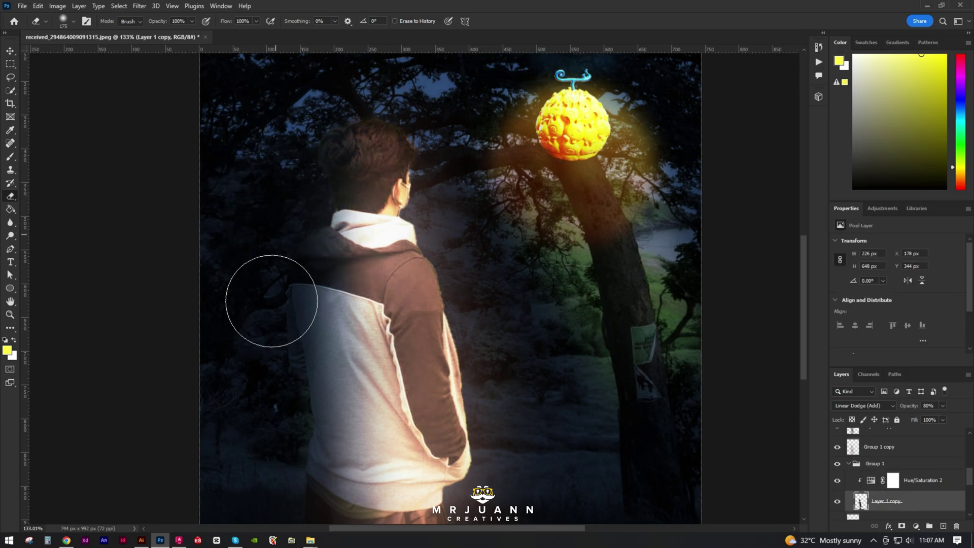
scroll(408, 301, "up", 1)
key("v")
mouse_move(473, 324)
left_mouse_down()
mouse_move(407, 301)
mouse_move(438, 354)
left_mouse_up()
Add a new empty layer at the top of the stack, above Background copy 2, for painting with the Brush
key("b")
scroll(419, 362, "down", 2)
scroll(422, 359, "up", 1)
scroll(891, 439, "up", 3)
left_click(943, 527)
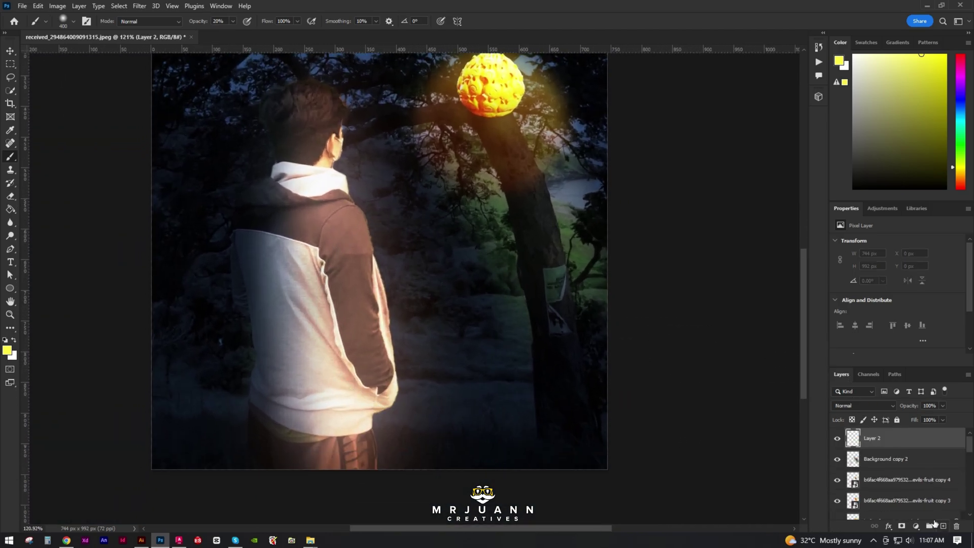
Try a soft yellow brush stroke at 20% opacity along the man's lit side, and undo it
mouse_move(351, 155)
left_mouse_down()
mouse_move(404, 274)
mouse_move(397, 283)
left_mouse_up()
key("ctrl+z")
left_click_drag(398, 282, 398, 289)
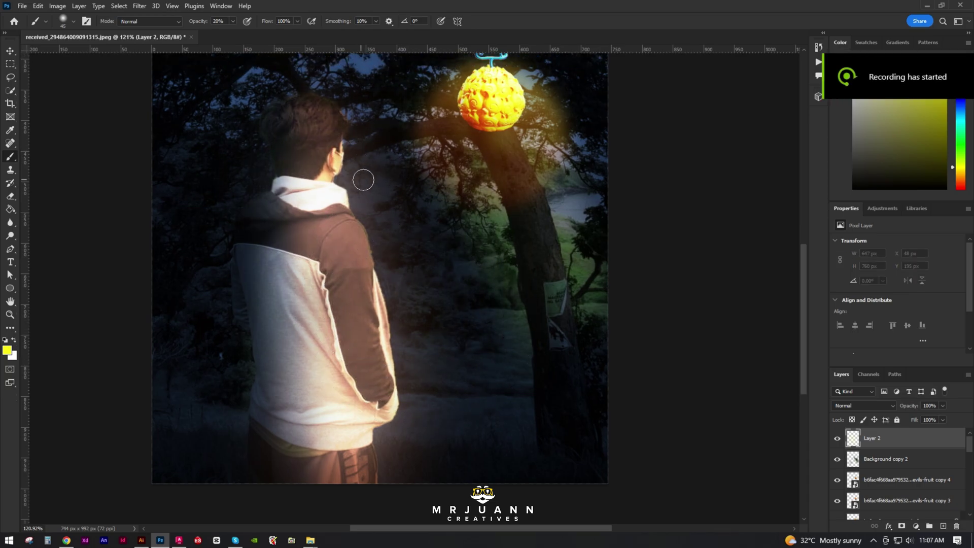
left_click_drag(345, 194, 405, 299)
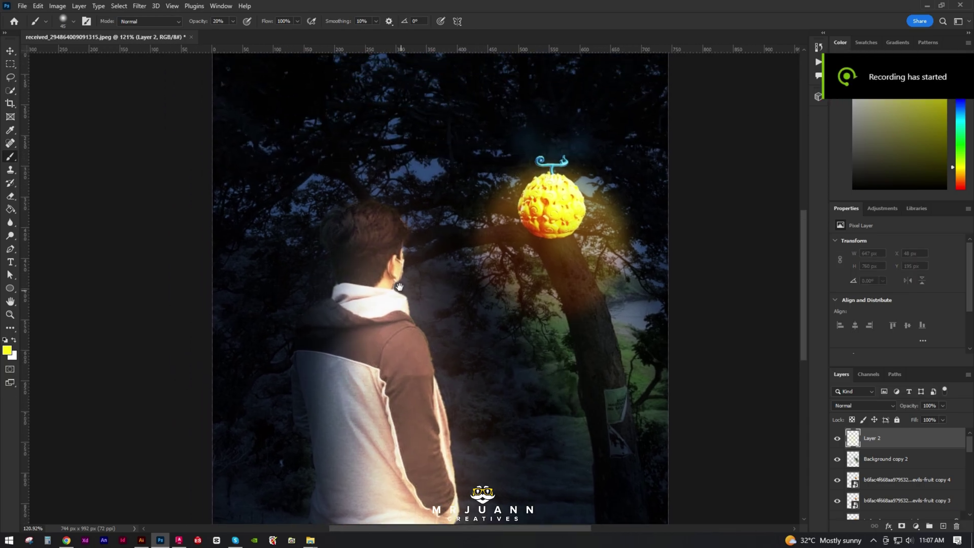
Draw a thin curved yellow Pen shape with no stroke as a hair highlight near the man's forehead
scroll(382, 256, "up", 17)
scroll(384, 234, "down", 4)
left_click_drag(379, 238, 381, 257)
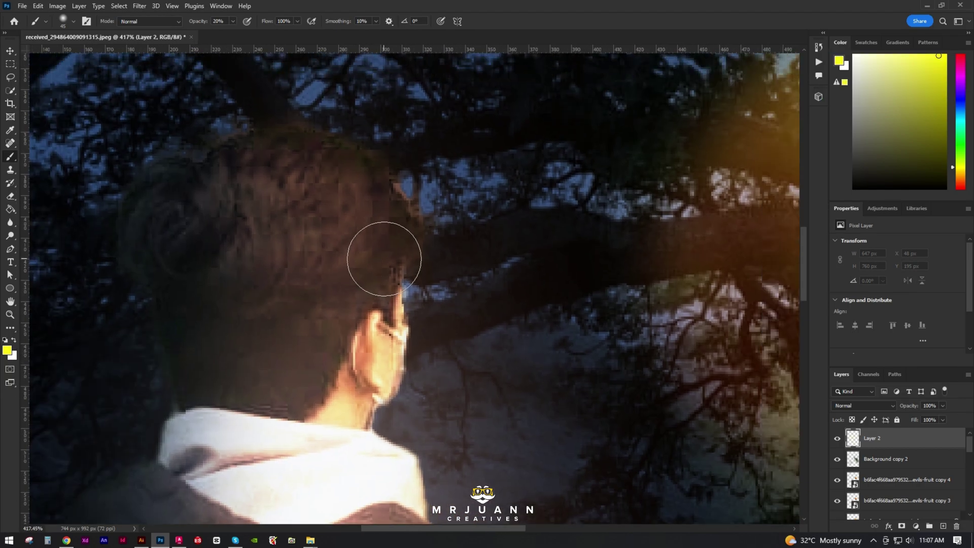
key("p")
left_click(378, 213)
left_click_drag(326, 268, 270, 282)
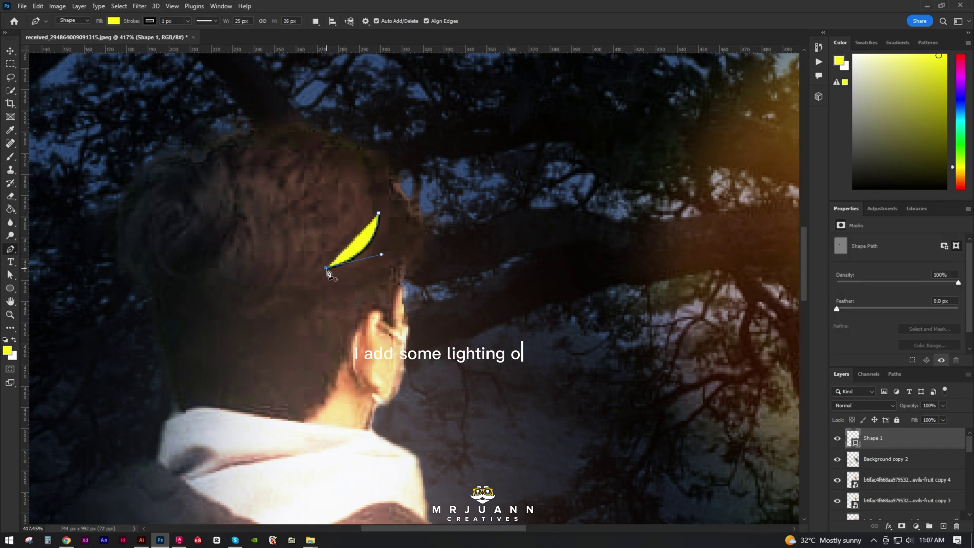
left_click(326, 268, "alt")
left_click(113, 20)
left_click(88, 40)
left_click(378, 214)
left_click_drag(378, 213, 382, 185)
Set the Pen shapes to Combine Shapes and draw a second curved yellow strand on the side of the hair
left_click(315, 21)
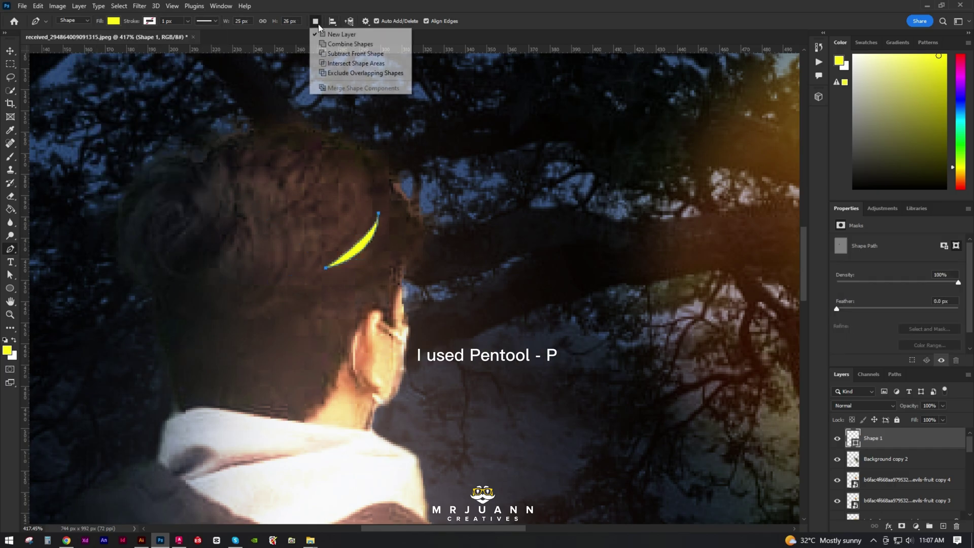
left_click(337, 44)
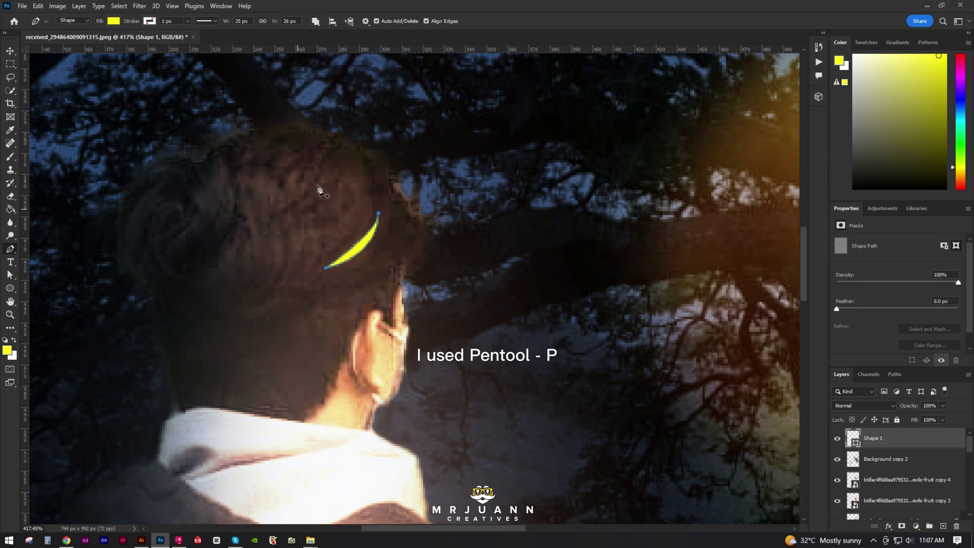
left_click(271, 207)
left_click_drag(231, 303, 153, 324)
left_click_drag(270, 207, 253, 147)
left_click_drag(399, 277, 364, 137)
Draw a third, long curved yellow strand from the crown down between the two existing hair highlights
scroll(322, 198, "down", 4)
left_click_drag(326, 191, 332, 278)
scroll(332, 279, "up", 3)
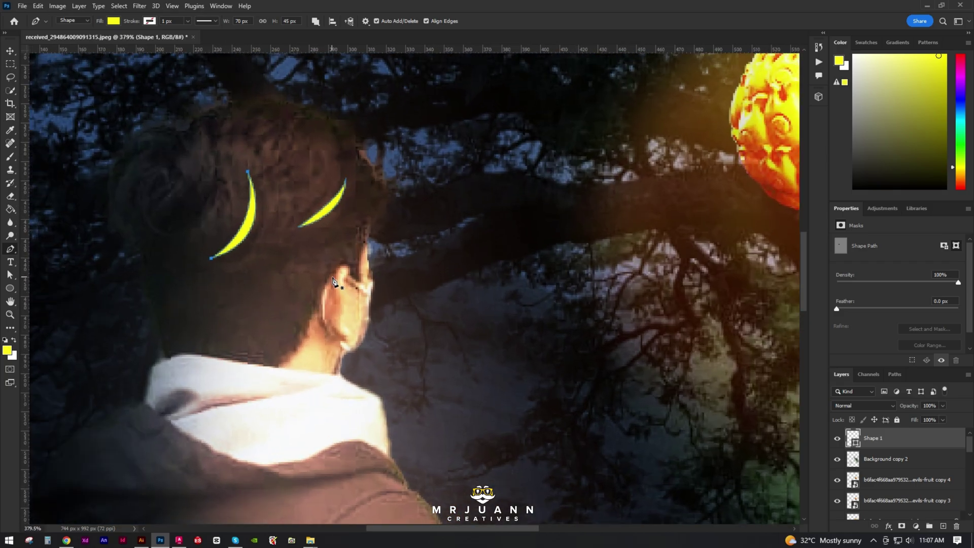
scroll(333, 279, "down", 2)
scroll(393, 302, "up", 3)
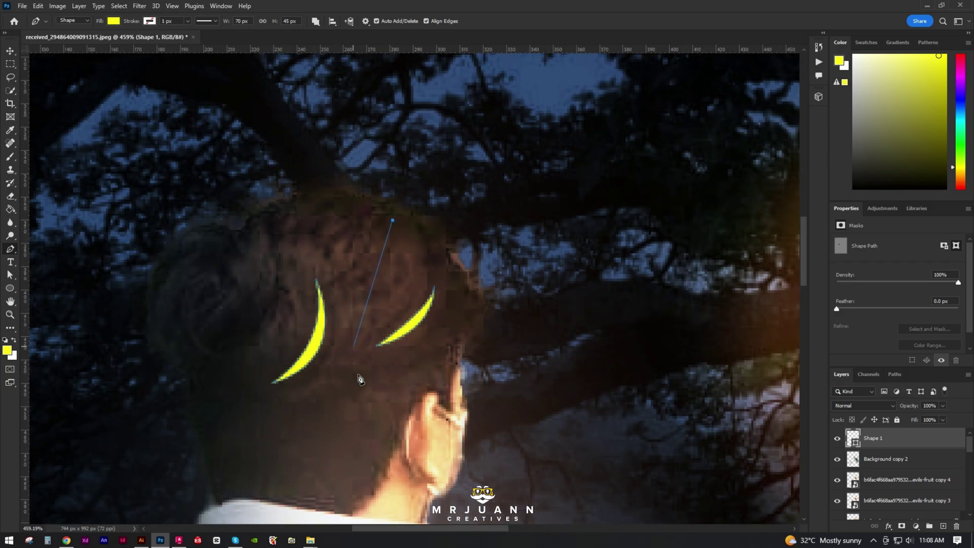
left_click_drag(352, 349, 370, 424)
left_click(353, 348, "alt")
left_click_drag(392, 221, 437, 152)
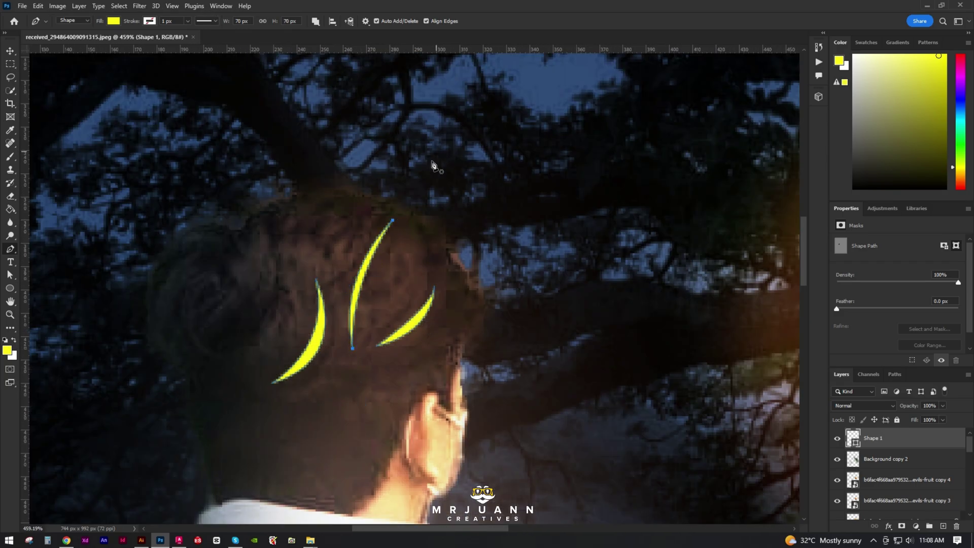
Draw two more curved yellow hair strands, one near the crown and one beside the forehead highlight
left_click(334, 259)
left_click(334, 290)
left_click(364, 225)
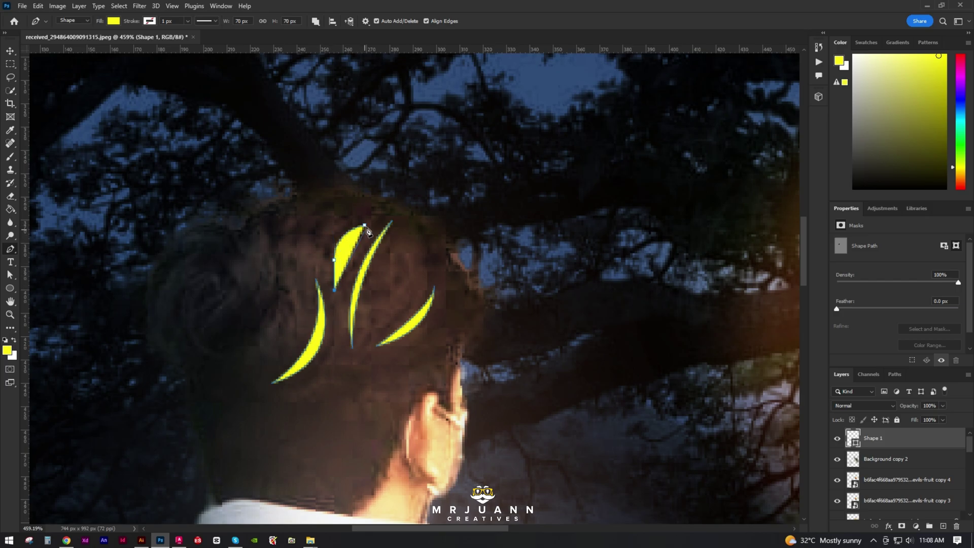
scroll(416, 192, "down", 3)
left_click_drag(406, 212, 394, 186)
left_click(406, 212, "alt")
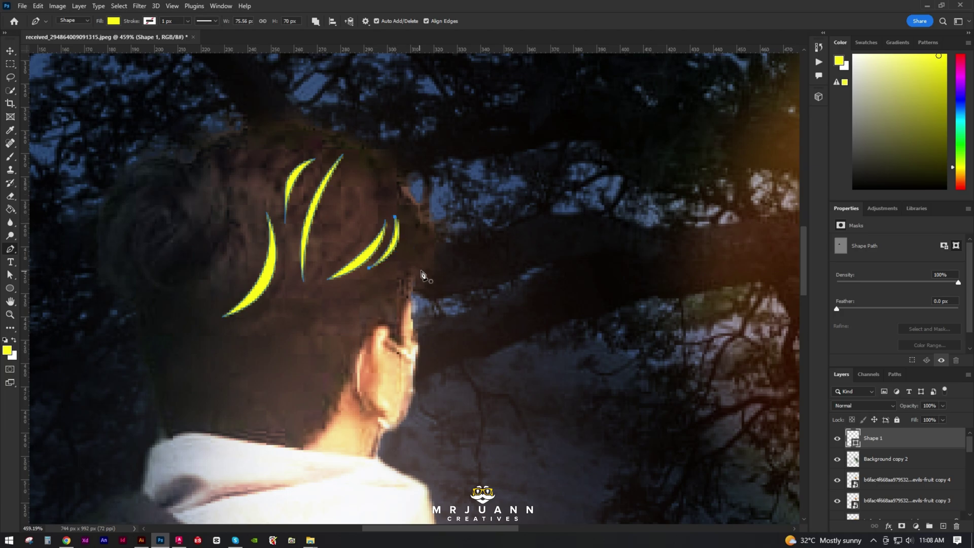
Draw two small curved yellow strands in the hair just behind the man's ear
scroll(421, 275, "down", 5)
scroll(421, 274, "left", 2)
left_click_drag(388, 229, 390, 266)
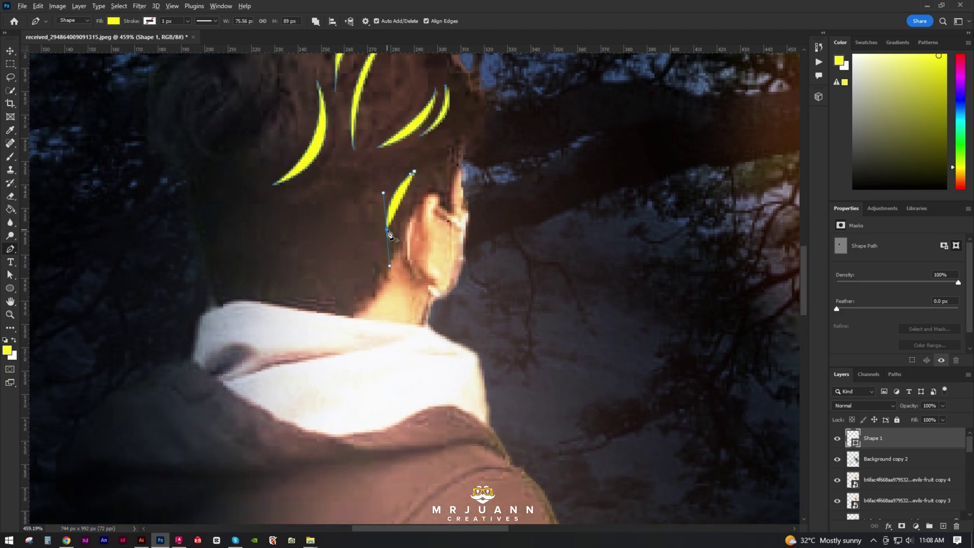
left_click_drag(415, 172, 433, 156)
left_click_drag(368, 223, 375, 246)
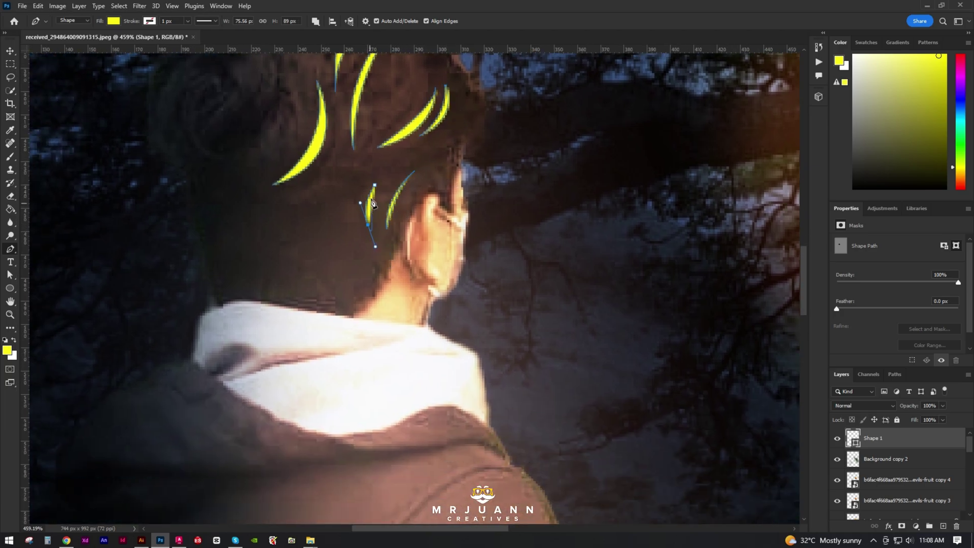
Begin a flame-shaped yellow highlight with the Pen tool from the hood's lit edge into its white lining
scroll(382, 170, "down", 5)
scroll(497, 246, "up", 3)
left_click_drag(436, 245, 435, 204)
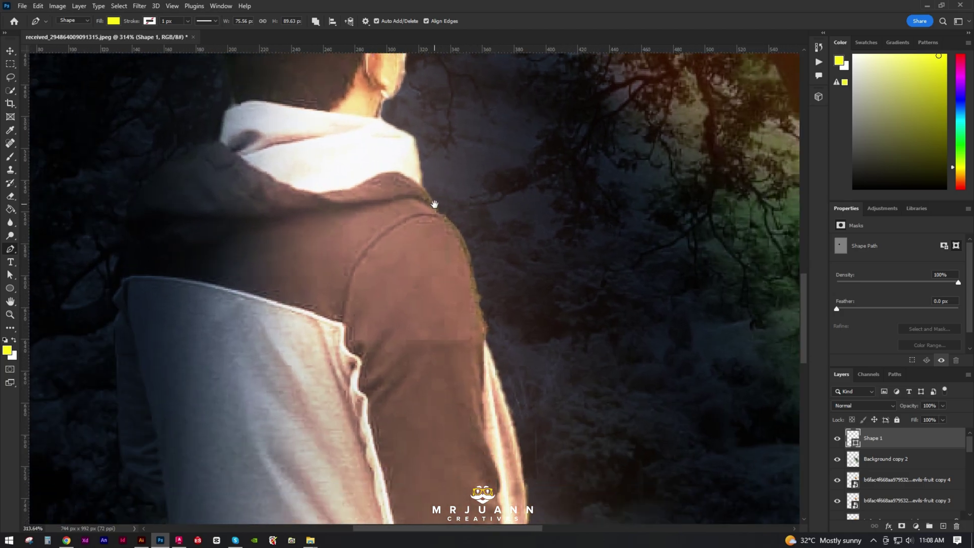
scroll(418, 202, "up", 3)
scroll(366, 275, "up", 2)
left_click(424, 269)
left_click_drag(379, 247, 304, 240)
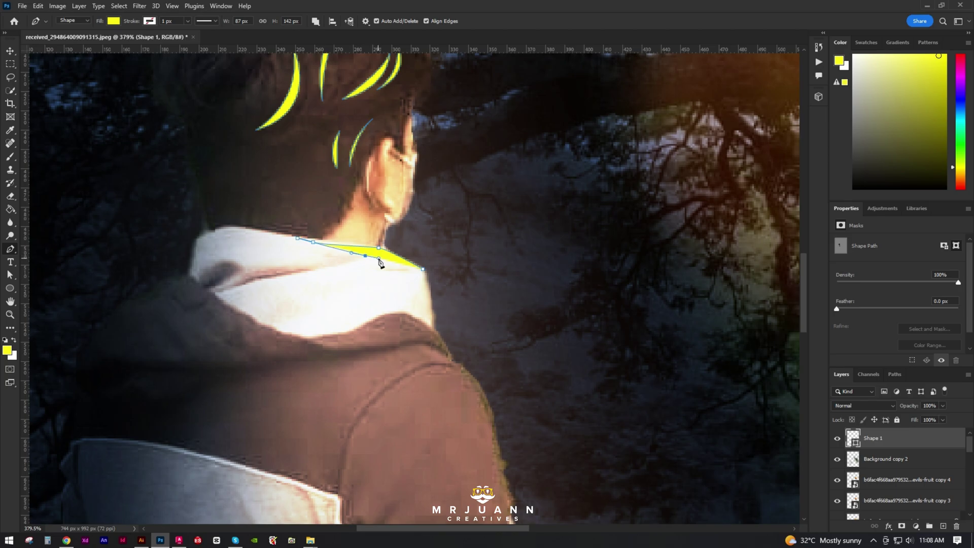
left_click_drag(319, 274, 296, 281)
left_click(289, 282)
left_click_drag(365, 280, 382, 301)
left_click(401, 288)
left_click(336, 292)
left_click(318, 295)
Continue the flame-shaped highlight over the lower hood and brown fabric, ending it at the shoulder
left_click(404, 309)
left_click(365, 320)
left_click(354, 332)
left_click(398, 321)
left_click(416, 327)
left_click(429, 337)
left_click(405, 341)
left_click(425, 346)
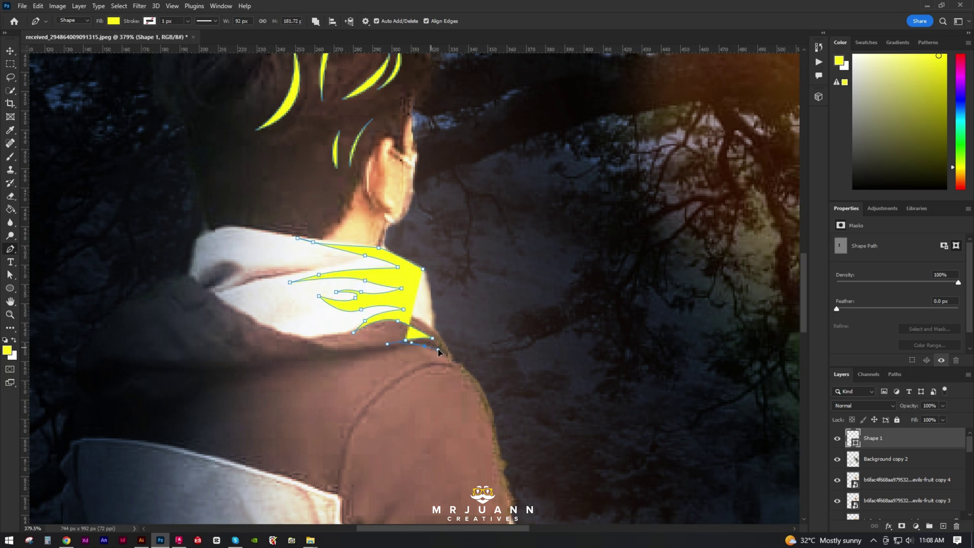
left_click(457, 359)
Outline a yellow rim highlight over the shoulder and down the upper sleeve, with jagged fold points on its inner edge
scroll(419, 259, "down", 5)
scroll(419, 258, "right", 2)
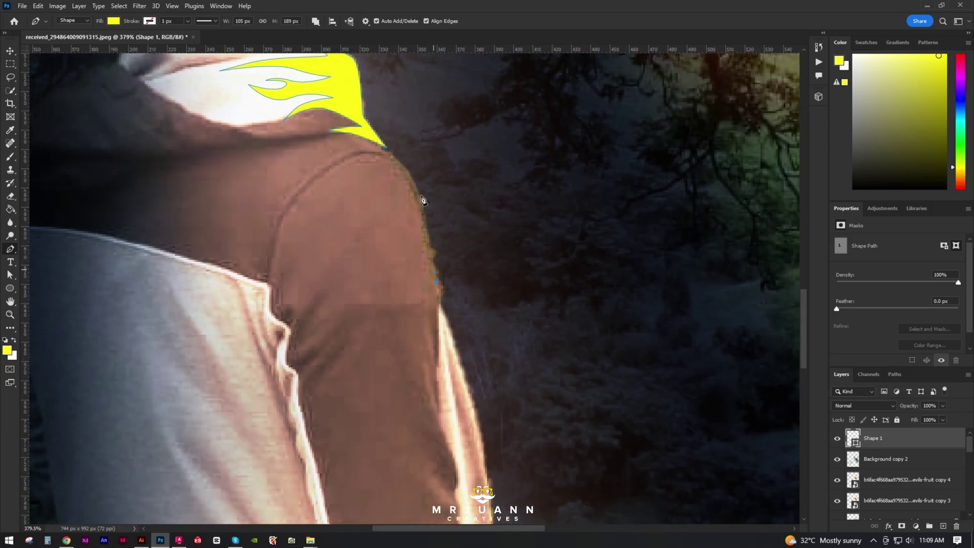
left_click(329, 173)
left_click_drag(353, 145, 406, 186)
left_click_drag(416, 240, 392, 158)
left_click(411, 187)
left_click(421, 214)
left_click(402, 194)
left_click_drag(410, 216, 416, 226)
left_click_drag(435, 279, 380, 276)
left_click_drag(427, 310, 445, 355)
Extend the sleeve highlight's jagged inner edge along the forearm folds down to the wrist and pocket
left_click(421, 341)
left_click_drag(448, 378, 401, 280)
left_click_drag(393, 303, 379, 309)
left_click_drag(404, 299, 407, 321)
left_click_drag(399, 404, 430, 361)
left_click_drag(431, 405, 455, 394)
left_click(432, 473)
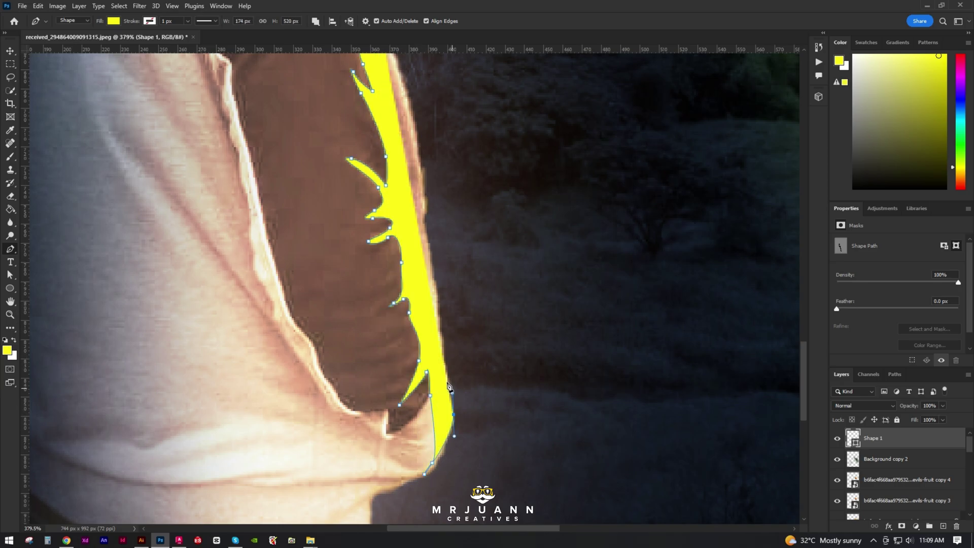
Close the sleeve highlight by tracing its outer edge along the arm back up to the shoulder
left_click_drag(426, 198, 443, 355)
left_click_drag(417, 173, 467, 374)
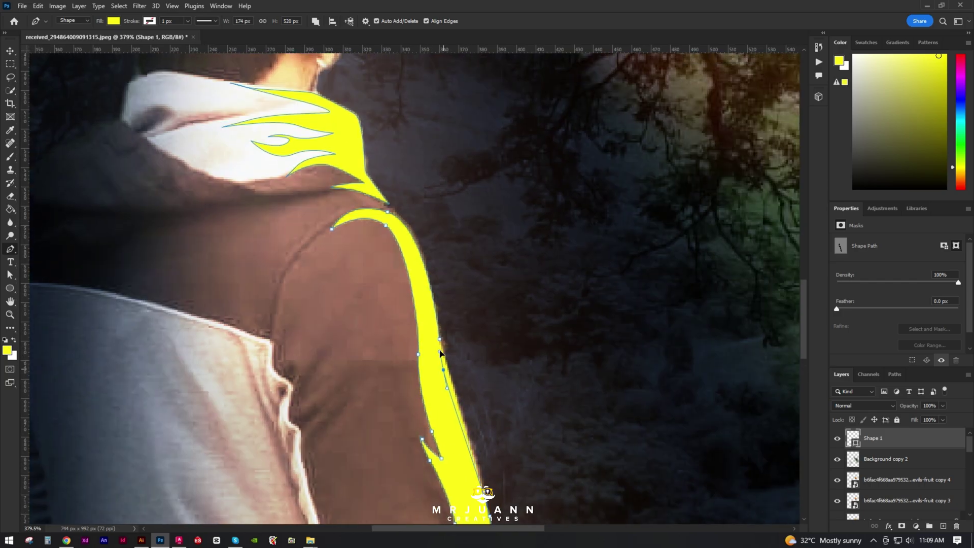
left_click(439, 339)
left_click_drag(440, 288, 450, 337)
left_click_drag(402, 133, 448, 343)
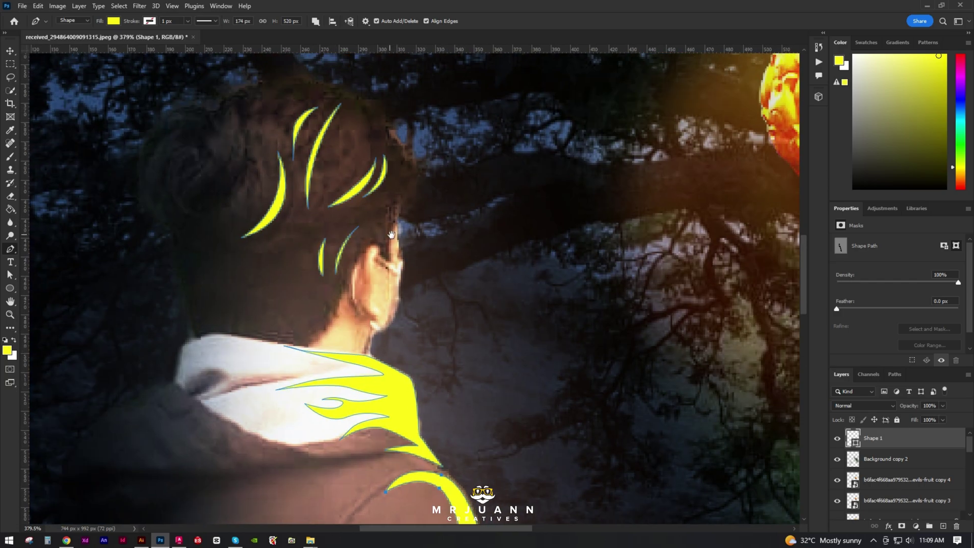
Apply a Gaussian Blur of about 5.4 pixels to Shape 1 as a smart object and lower its opacity to 30%
left_click_drag(389, 235, 182, 151)
left_click_drag(346, 279, 264, 281)
scroll(370, 276, "down", 7)
left_click_drag(335, 303, 396, 162)
left_click_drag(387, 242, 393, 377)
key("v")
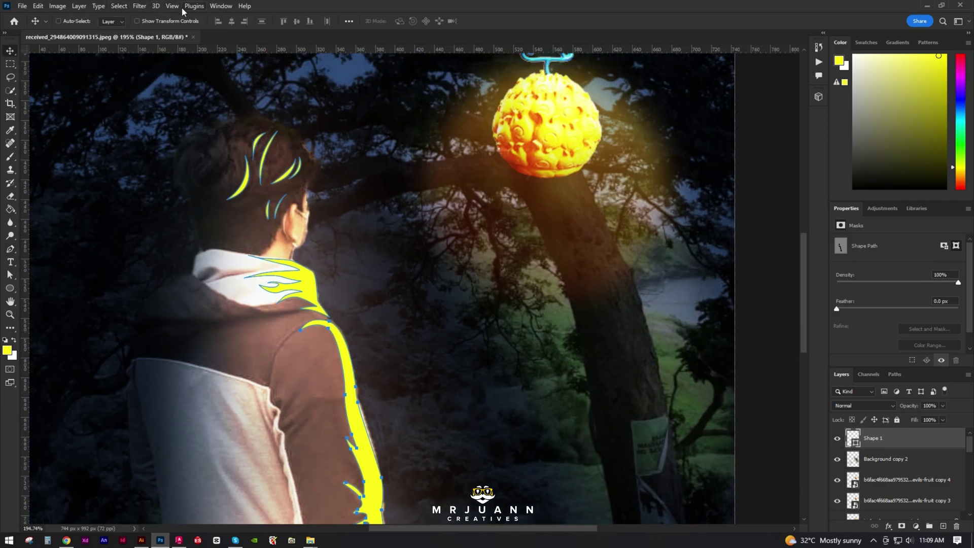
left_click(139, 5)
mouse_move(203, 136)
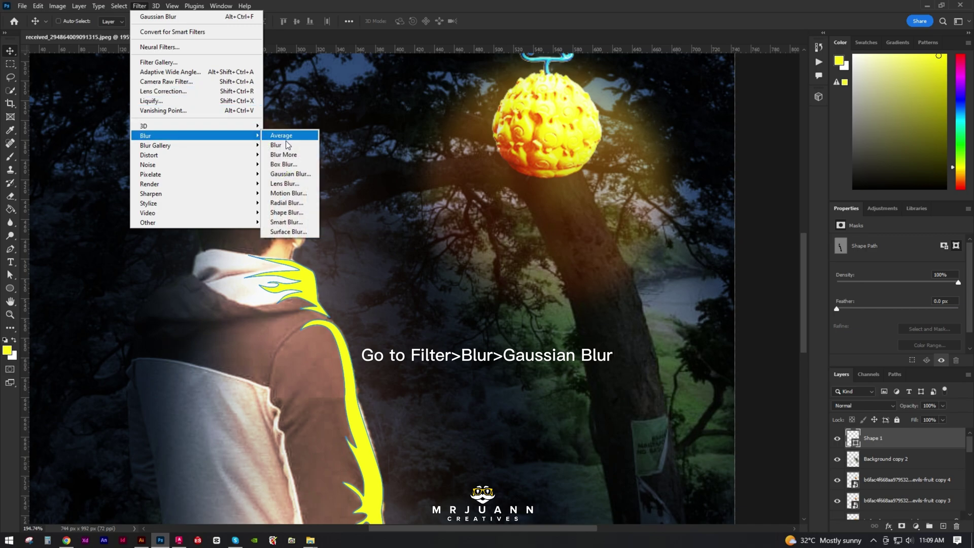
left_click(284, 174)
left_click(464, 203)
left_click_drag(657, 242, 628, 246)
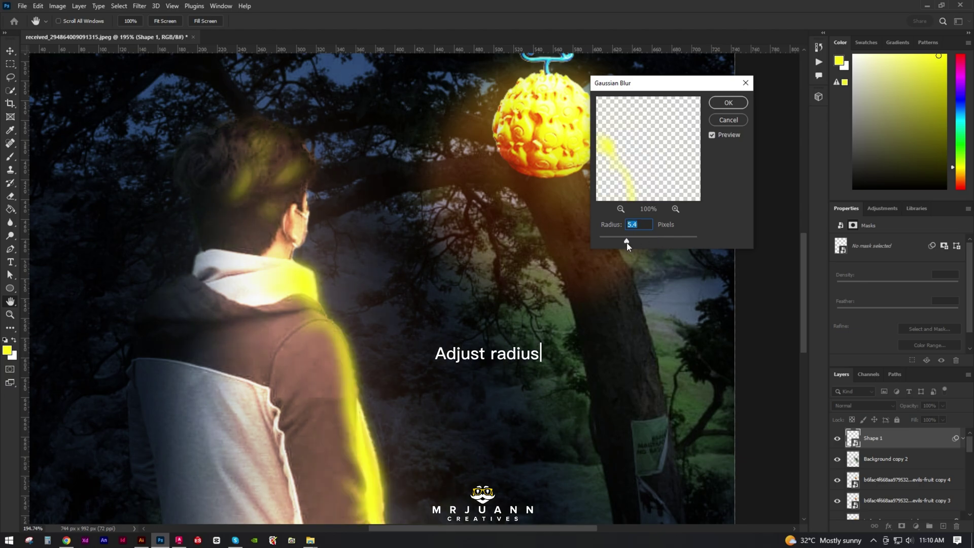
left_click(727, 103)
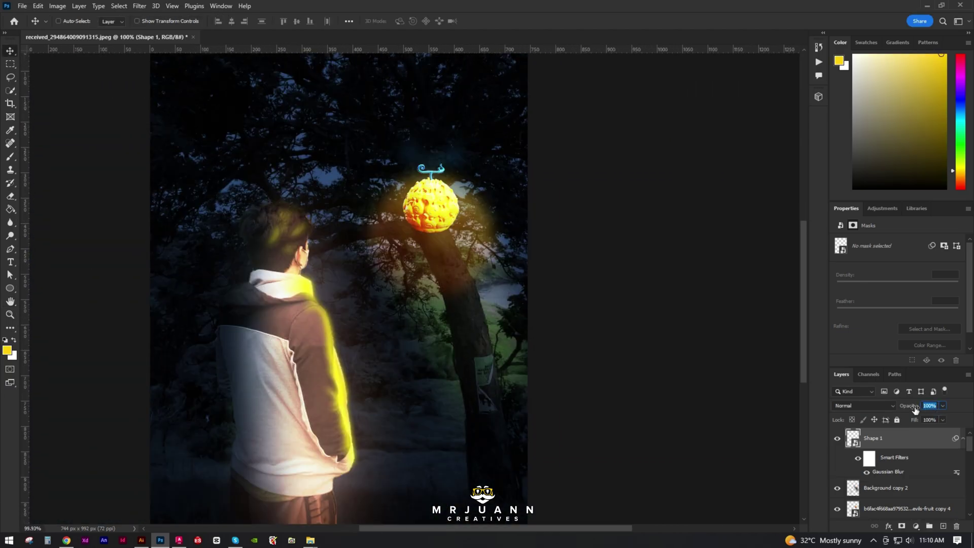
type("30")
key("Return")
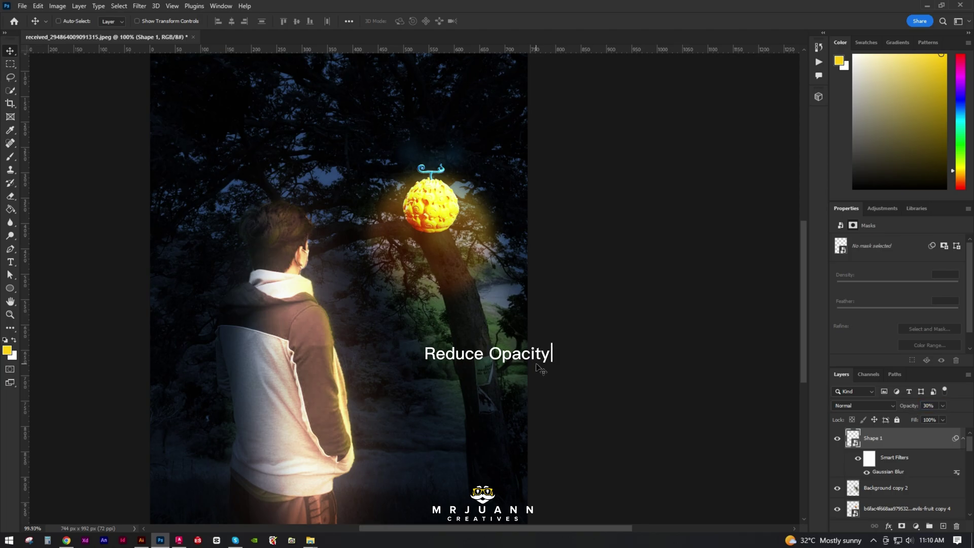
Delete the Linear Dodge layer Layer 1 copy 2, which sits directly above Group 1 copy
scroll(344, 340, "up", 4)
scroll(362, 370, "down", 6)
left_click_drag(370, 378, 374, 329)
scroll(893, 482, "down", 3)
left_click(883, 509)
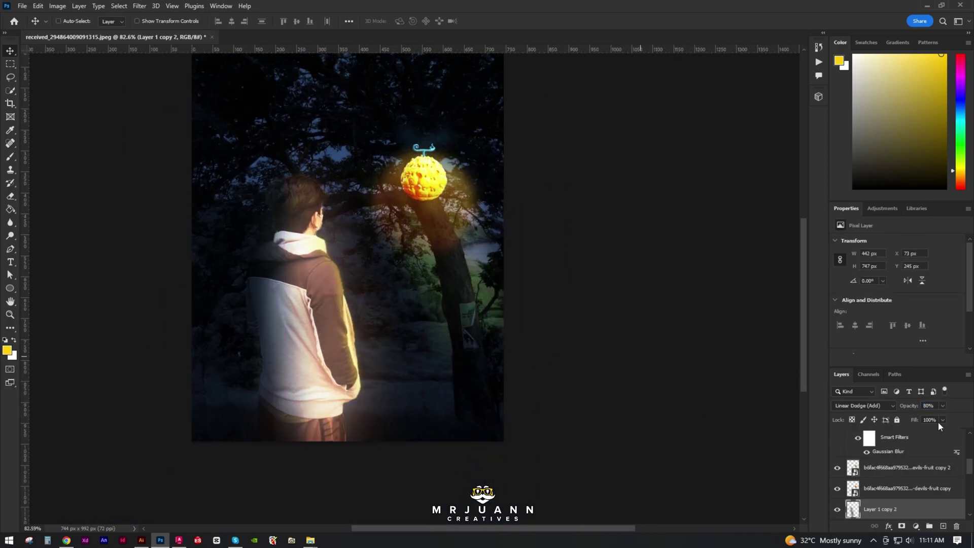
left_click(837, 509)
key("Delete")
left_click_drag(367, 281, 367, 350)
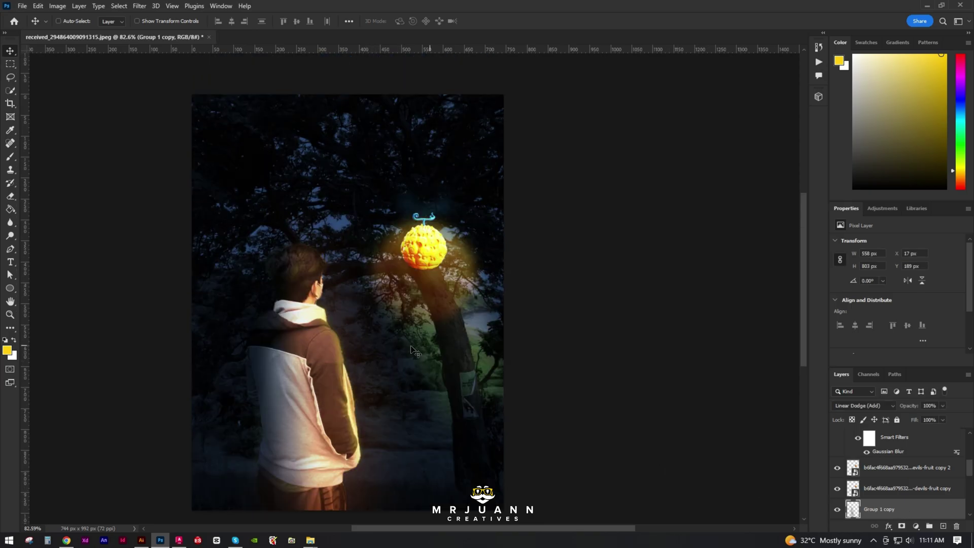
Draw a yellow light-cone shape about 766 × 719 px with the Pen tool, curving over the fruit and widening past the man and tree
left_click_drag(427, 369, 427, 289)
key("p")
left_click_drag(593, 425, 586, 411)
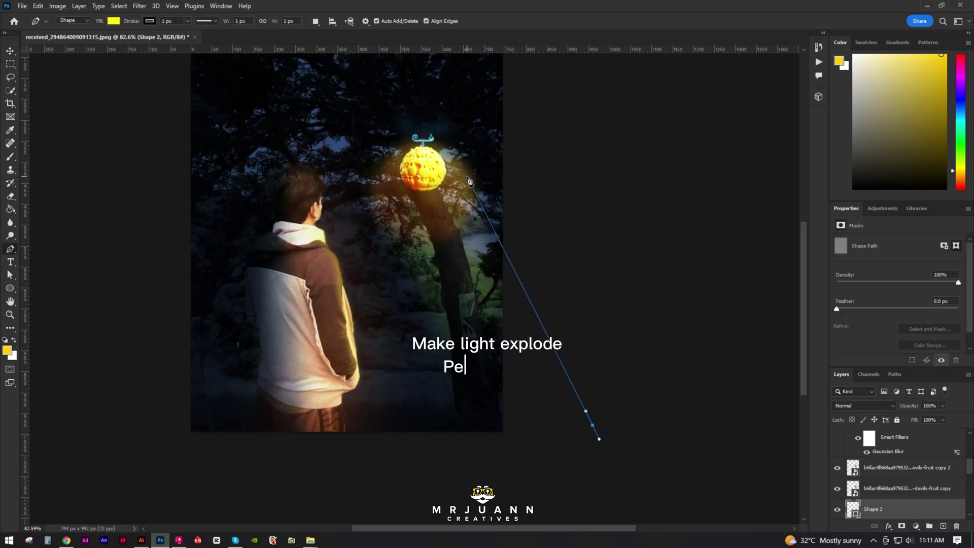
left_click(465, 172)
left_click_drag(389, 156, 388, 156)
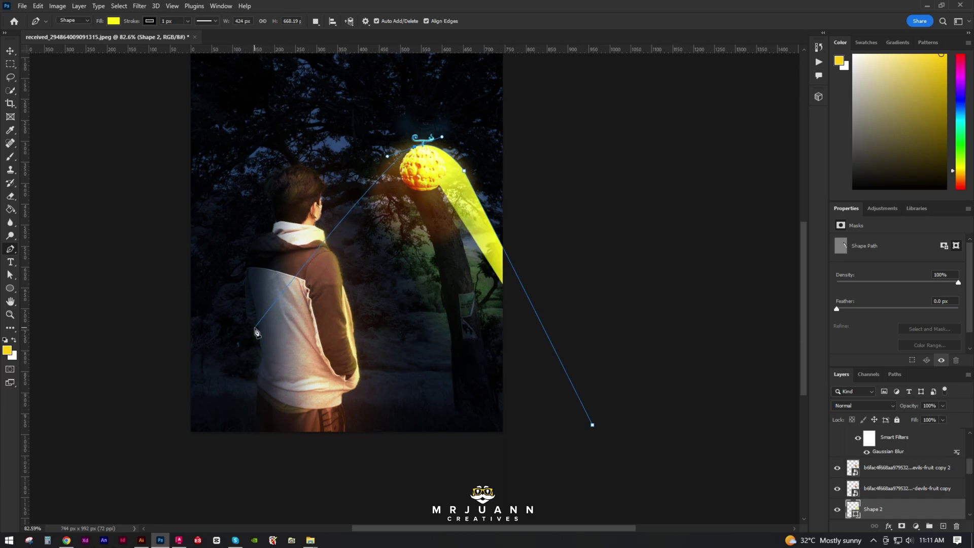
left_click(272, 315)
left_click(275, 445)
left_click(592, 425)
key("v")
left_click(887, 492)
left_click(888, 511)
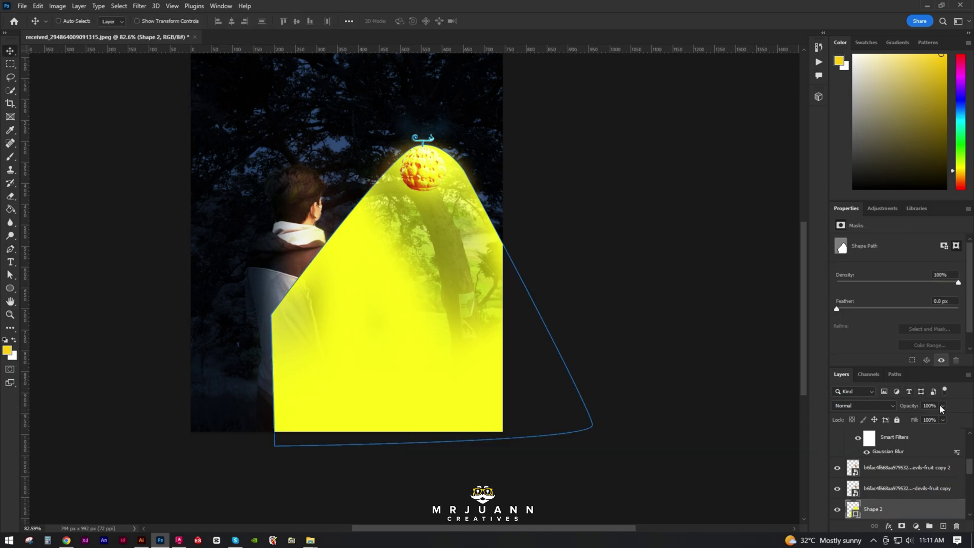
Set the light-cone shape's blend mode to Linear Dodge (Add) and its opacity to 10%
left_click(863, 405)
left_click(862, 386)
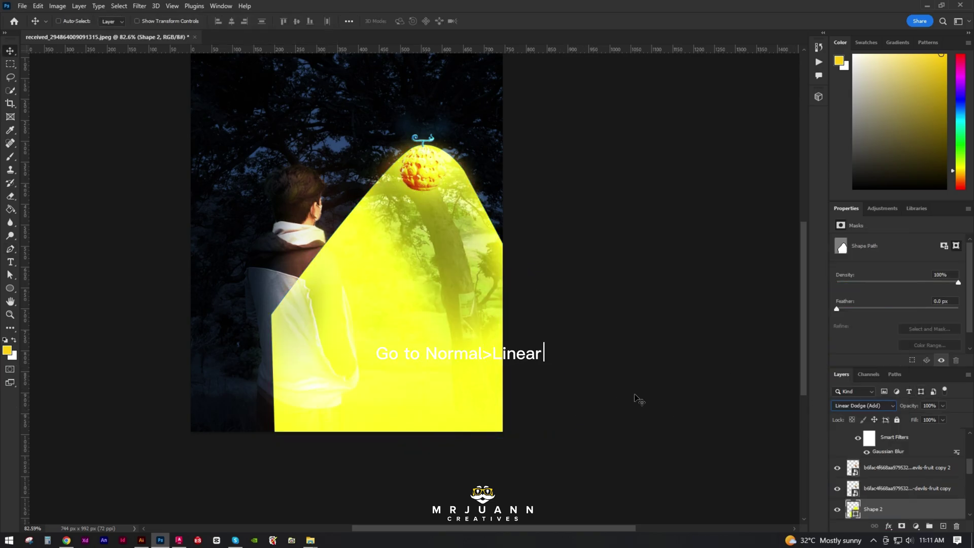
left_click(936, 406)
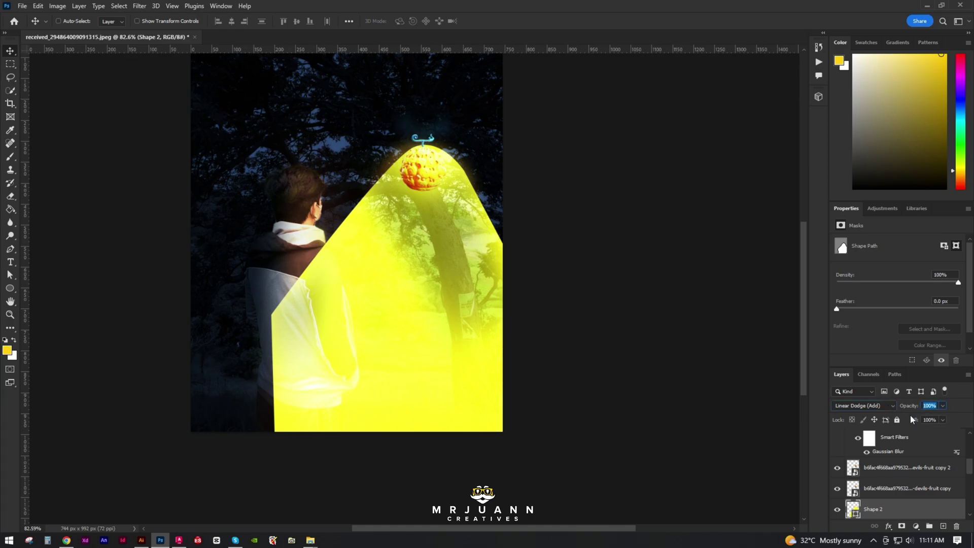
type("30")
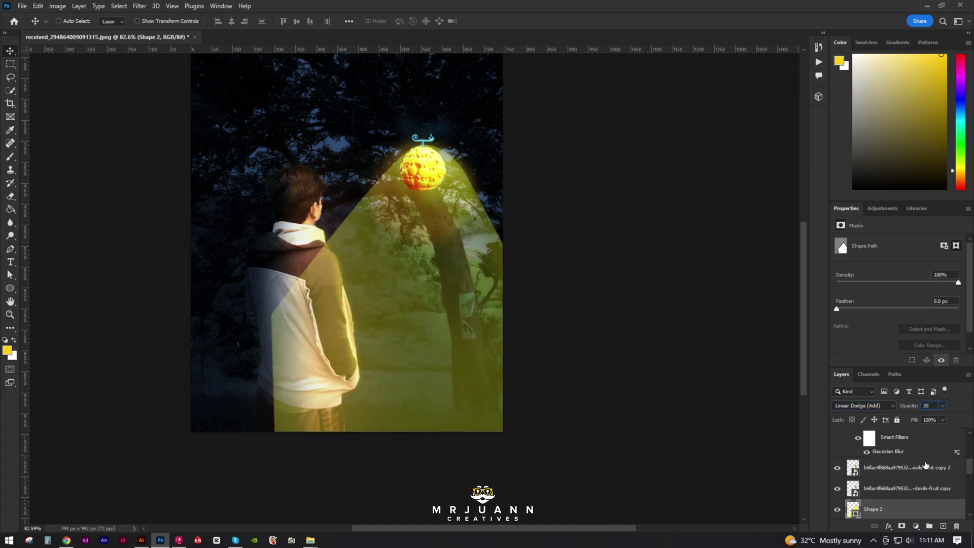
key("BackSpace")
key("BackSpace")
type("5")
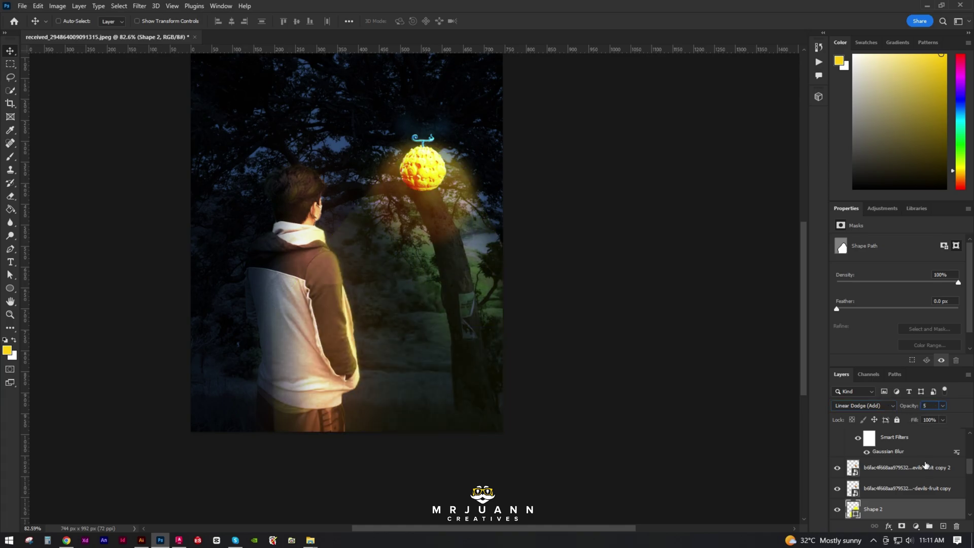
key("BackSpace")
type("10")
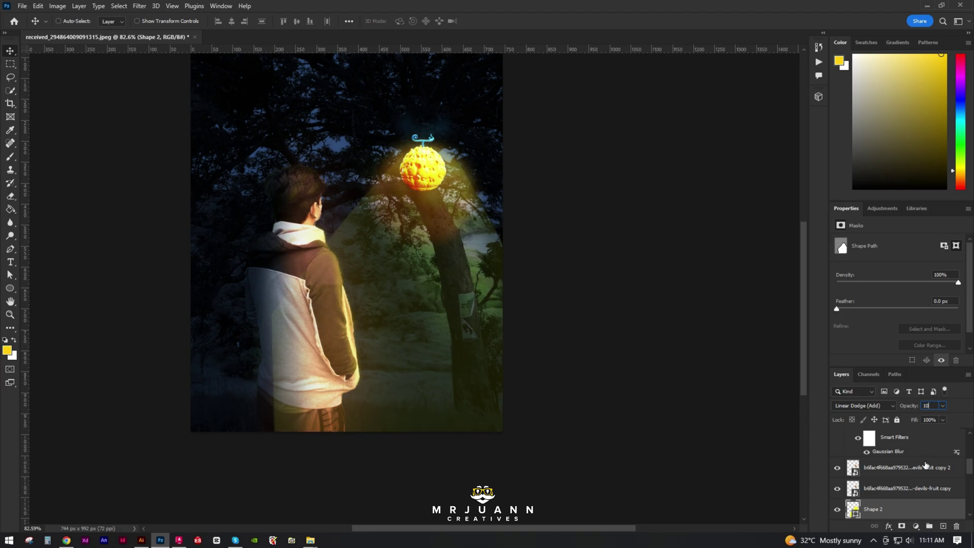
Rasterize Shape 2 and soften its hard edge over the man's back with the Eraser
type("e")
left_click(270, 318)
key("Return")
mouse_move(244, 451)
left_mouse_down()
mouse_move(259, 256)
mouse_move(246, 470)
left_mouse_up()
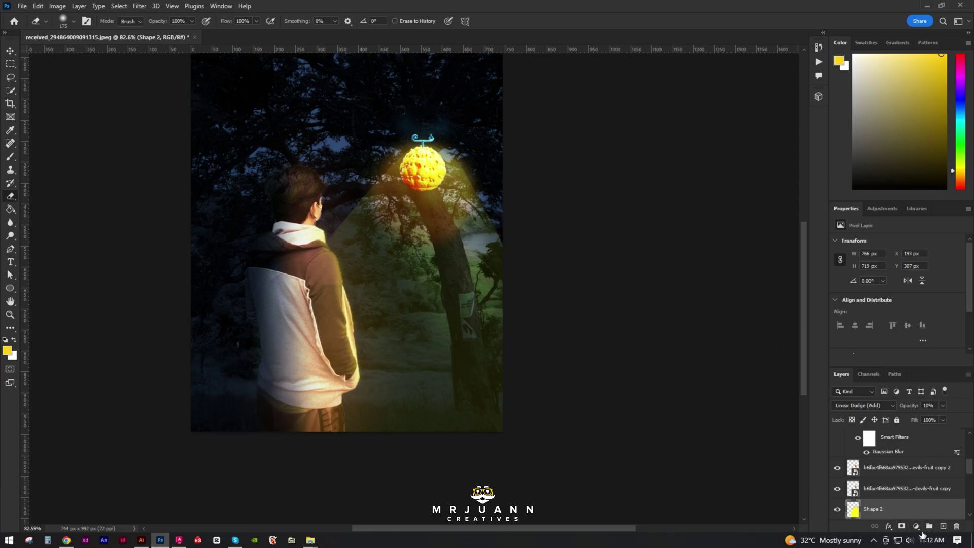
Add an Outer Glow to Shape 2 with 34% spread, 43 px size and 100% opacity
left_click(916, 526)
left_click(873, 517)
double_click(904, 512)
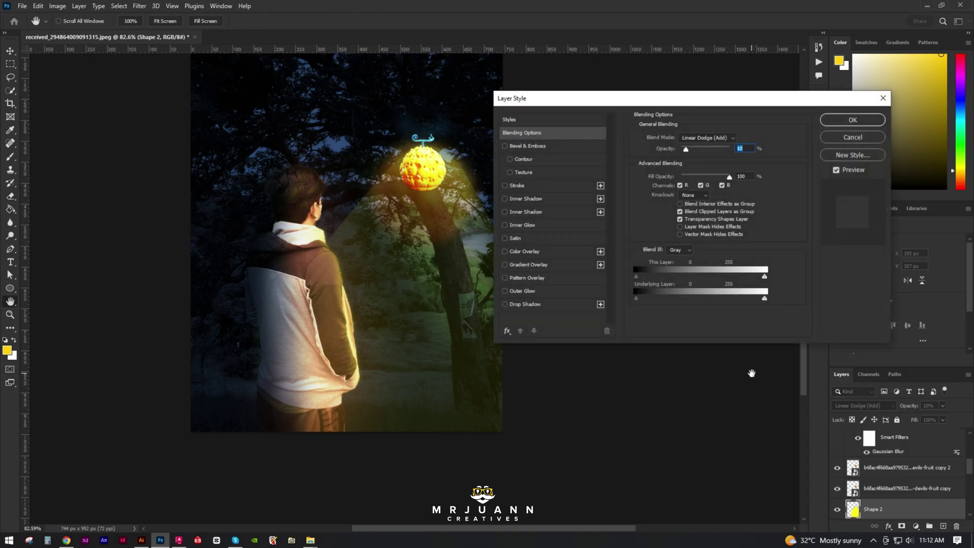
left_click(505, 291)
left_click(528, 292)
left_click_drag(671, 227, 680, 228)
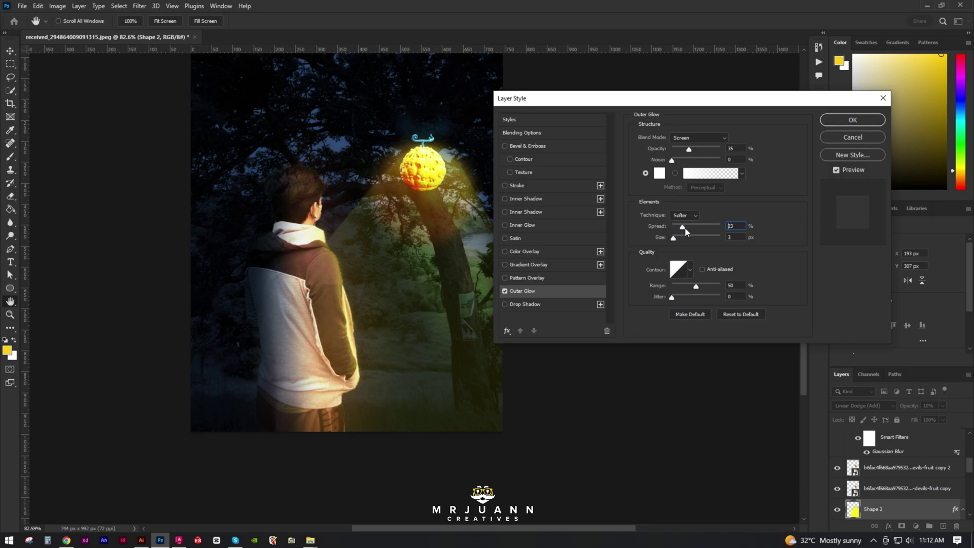
mouse_move(673, 239)
left_mouse_down()
mouse_move(691, 239)
mouse_move(683, 238)
left_mouse_up()
left_click_drag(689, 149, 735, 149)
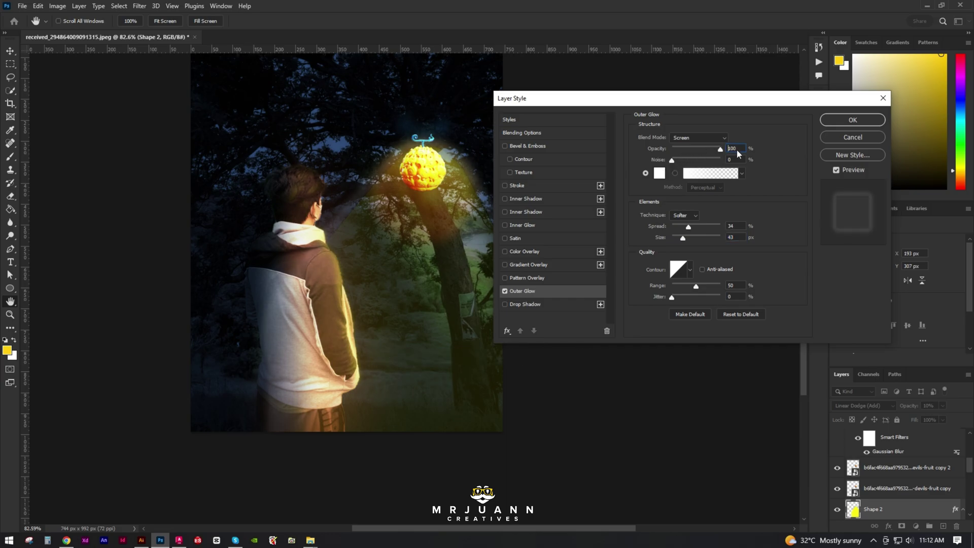
Set the Outer Glow colour to yellow f9ea12 sampled from the fruit and apply the layer style
left_click(659, 173)
left_click(433, 178)
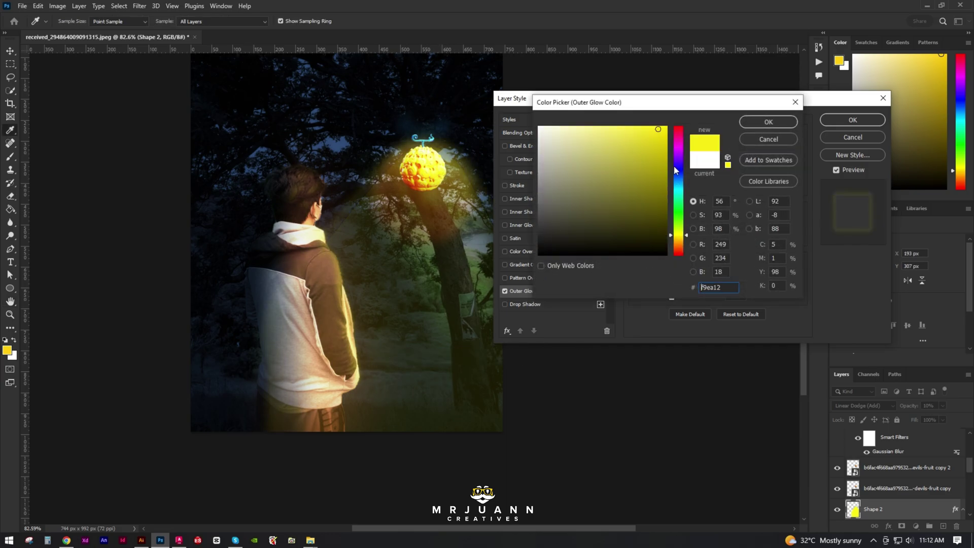
left_click(769, 122)
left_click(852, 120)
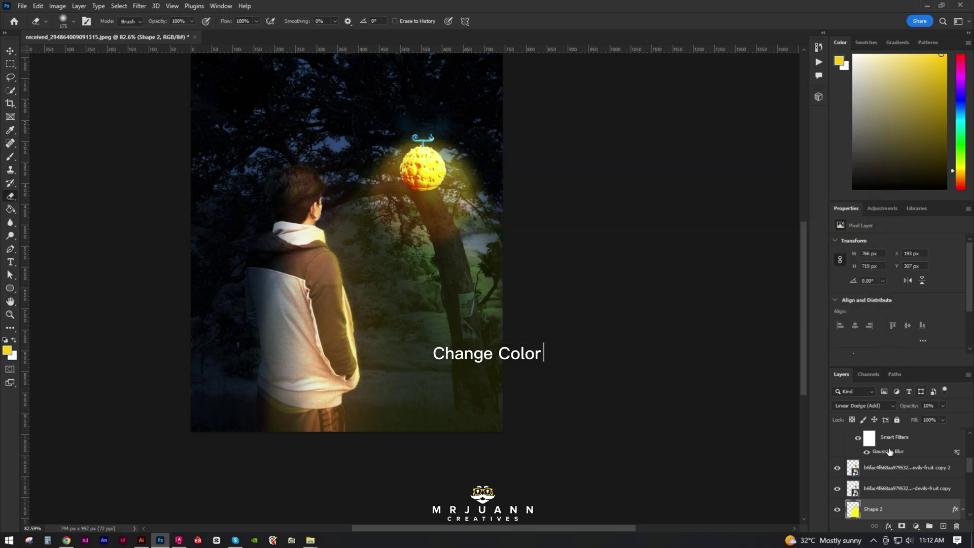
Examine how the light cone and its glow blend with the man, tree and fruit across the image
key("bracketleft")
key("bracketleft")
key("bracketleft")
key("bracketleft")
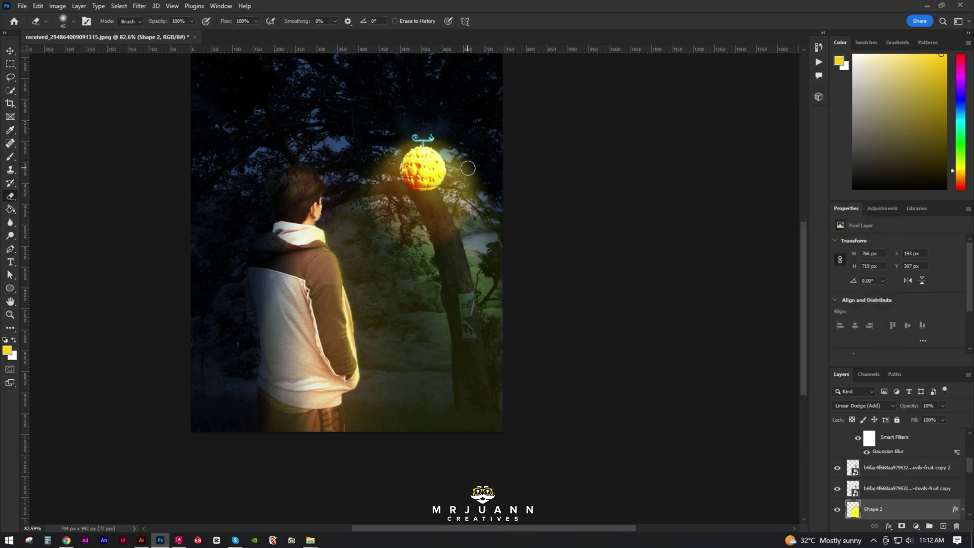
mouse_move(458, 236)
left_mouse_down()
mouse_move(459, 315)
mouse_move(419, 358)
left_mouse_up()
scroll(442, 304, "down", 5)
key("v")
scroll(416, 357, "up", 5)
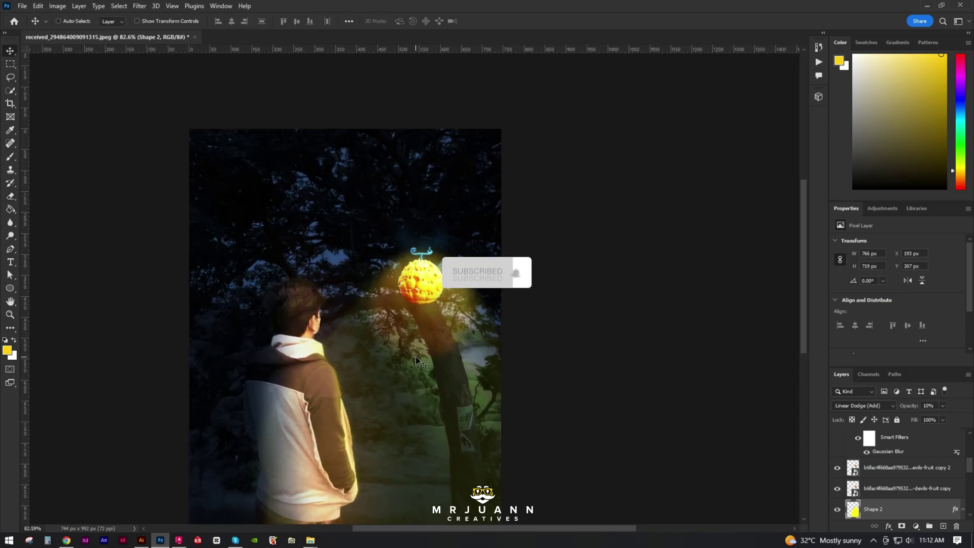
scroll(411, 325, "down", 3)
scroll(891, 501, "up", 3)
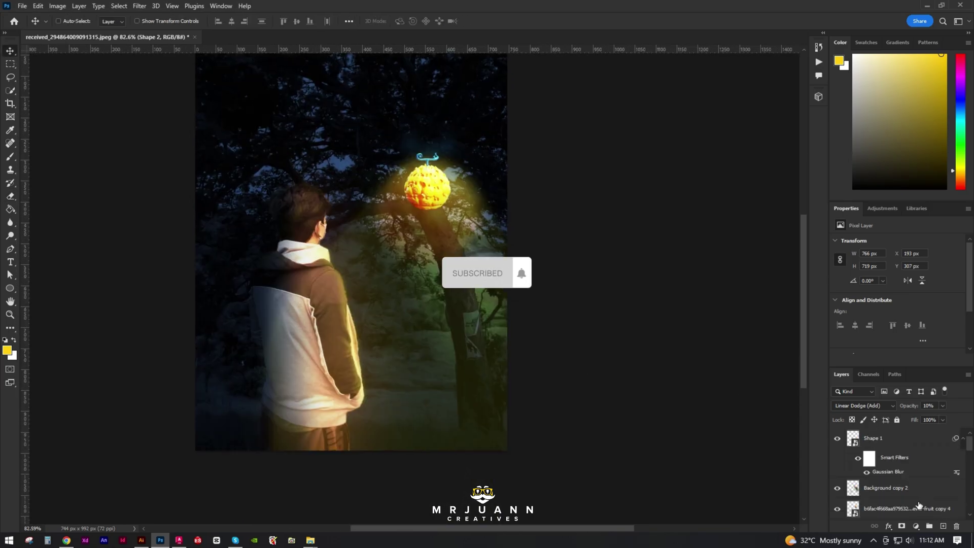
Add a new layer above Shape 1 and switch to the Brush tool for painting on it
left_click(895, 441)
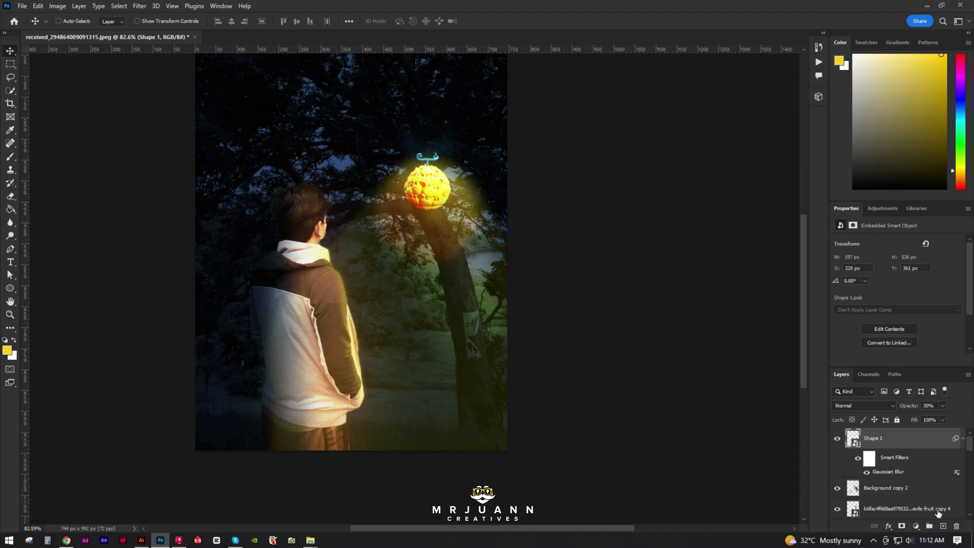
left_click(943, 526)
key("b")
right_click(392, 327)
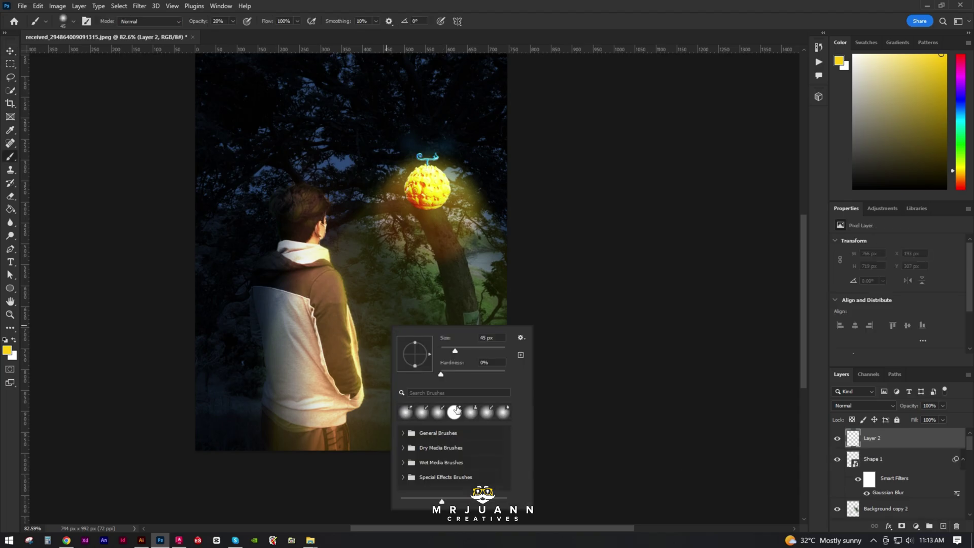
left_click(521, 337)
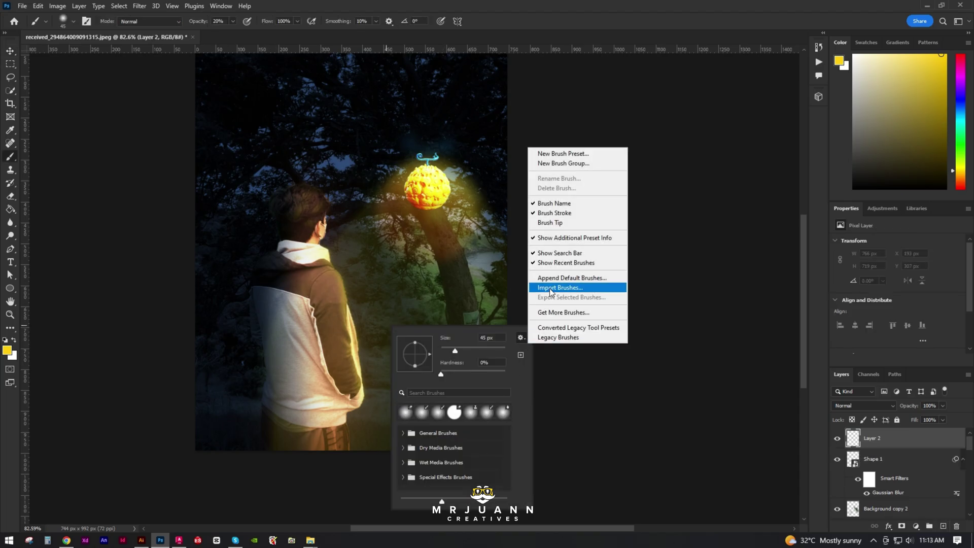
key("Escape")
Choose one of Kyle's Spatter Brushes from the Special Effects Brushes presets
right_click(391, 302)
left_click(409, 410)
scroll(441, 438, "down", 1)
scroll(456, 440, "up", 1)
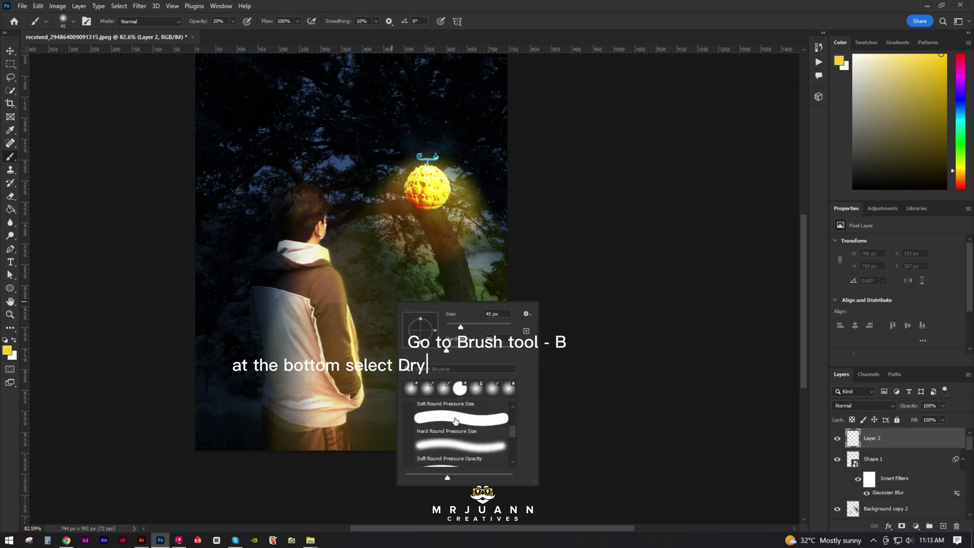
left_click(409, 409)
left_click(409, 419)
scroll(457, 436, "down", 2)
left_click(490, 443)
scroll(449, 447, "down", 3)
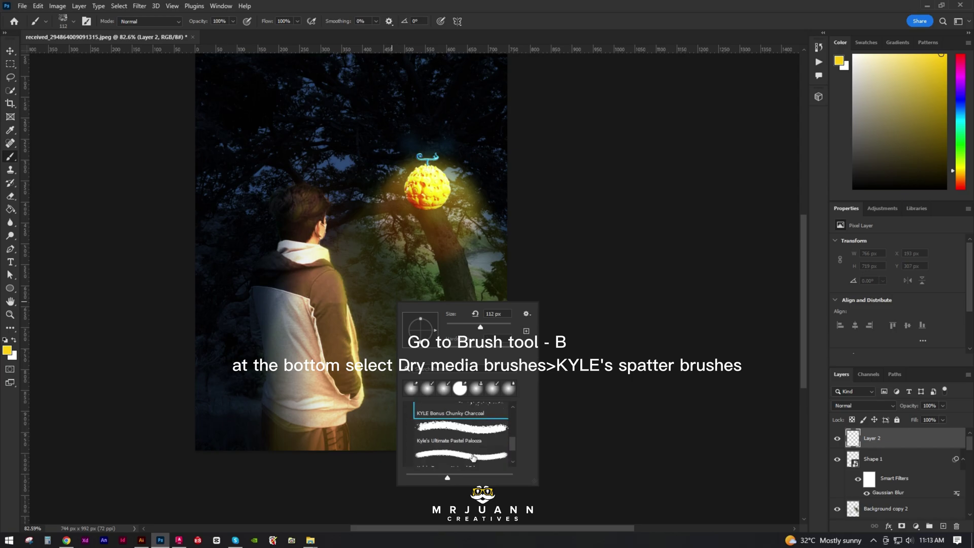
left_click(450, 459)
scroll(465, 459, "down", 4)
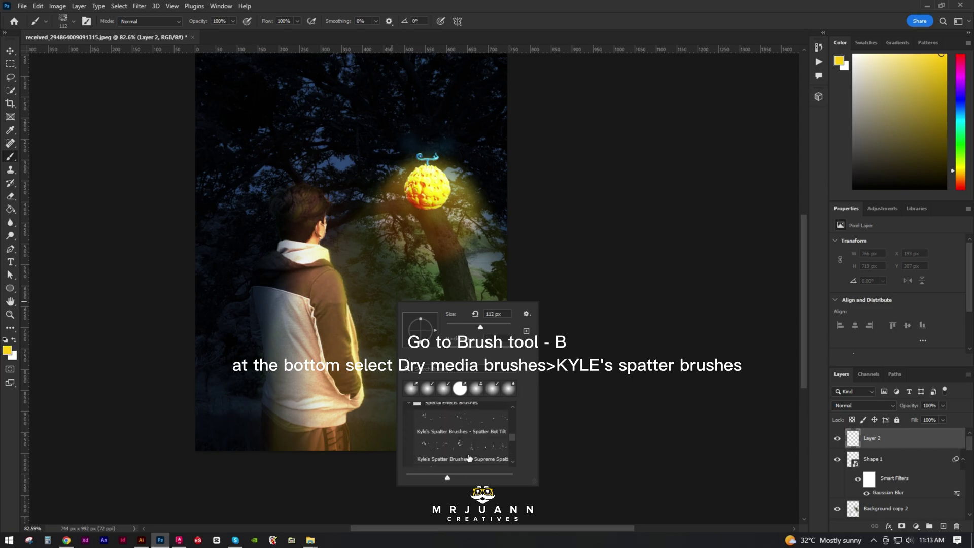
scroll(477, 459, "down", 5)
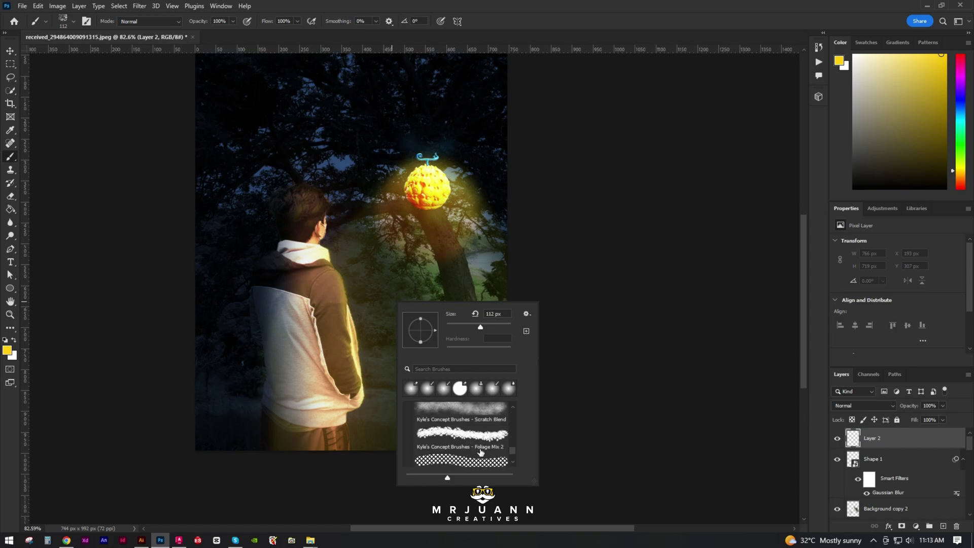
scroll(482, 452, "up", 4)
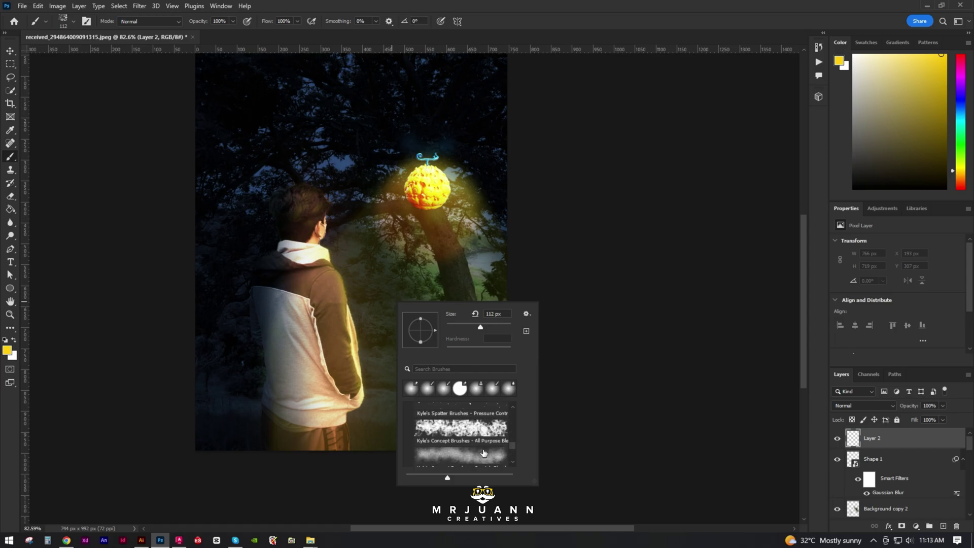
left_click(456, 440)
key("Return")
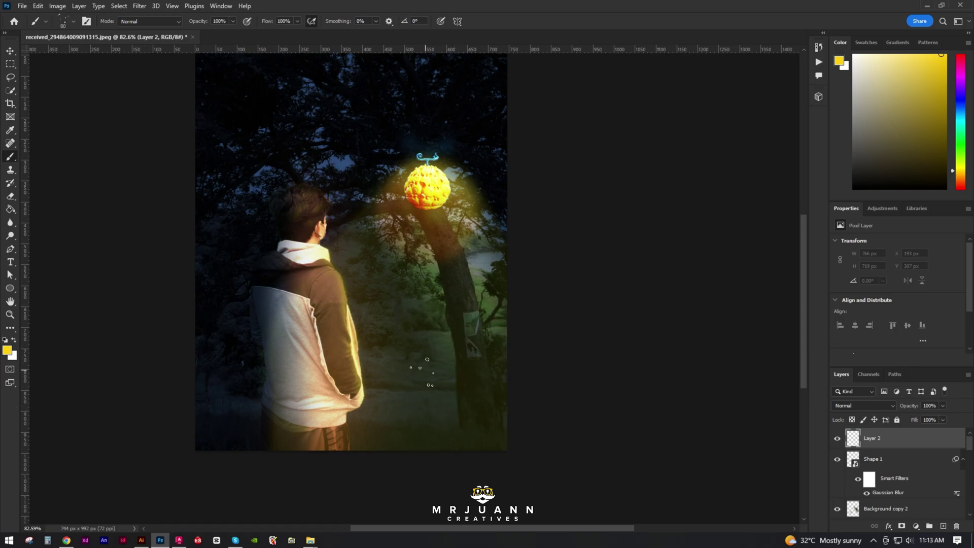
Undo the trial stroke of large spatter, then paint fine yellow particles with a smaller brush between the fruit and the man and behind his back
left_click_drag(393, 330, 373, 264)
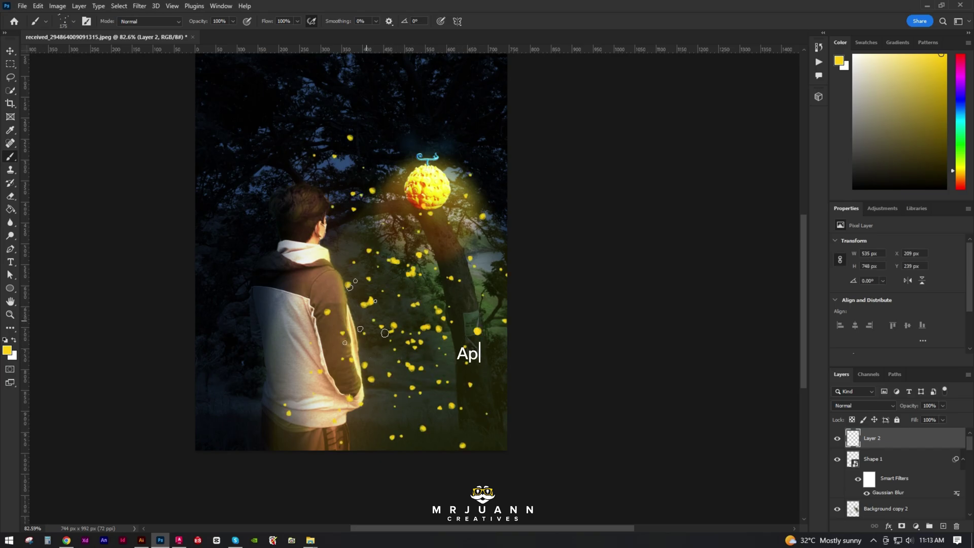
key("ctrl+z")
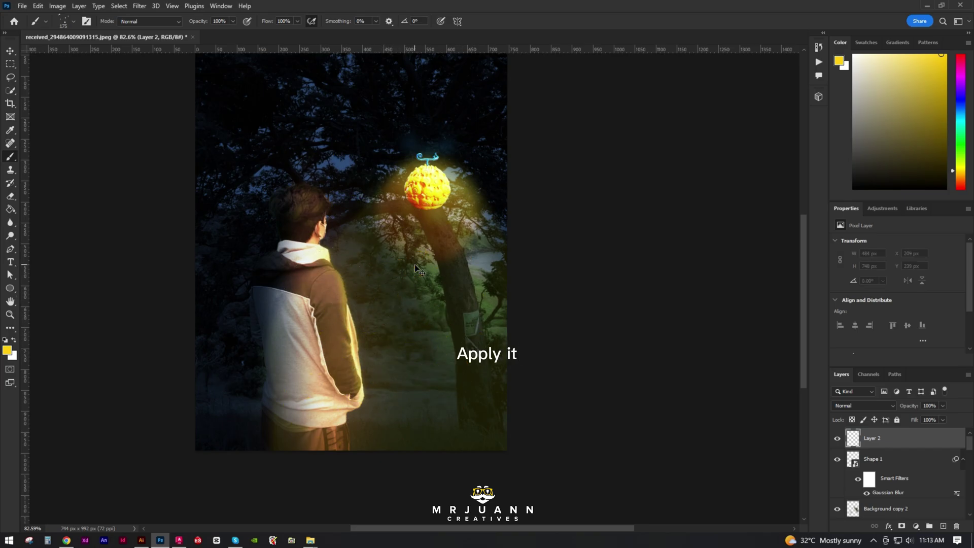
key("bracketleft")
key("bracketleft")
key("bracketleft")
key("bracketleft")
key("bracketleft")
key("bracketleft")
left_click_drag(371, 219, 290, 250)
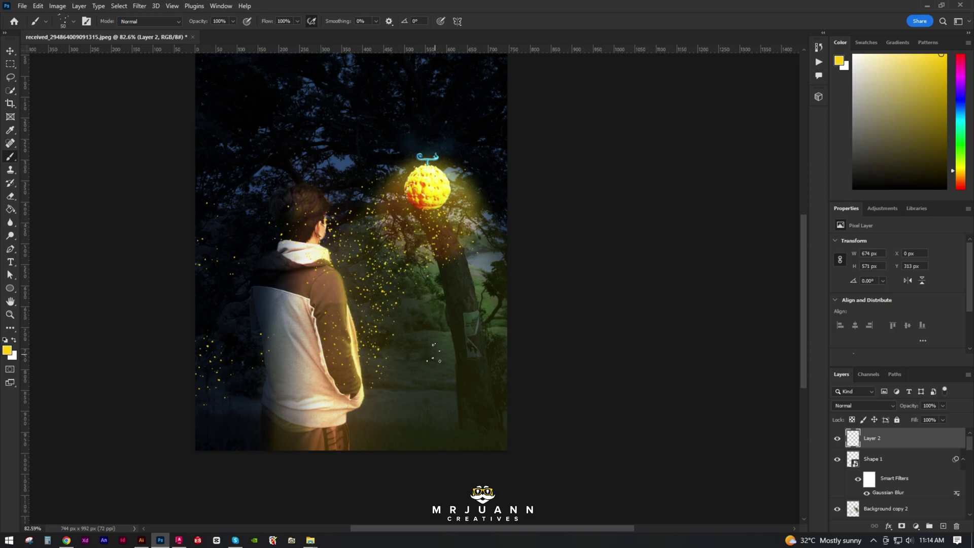
Transform Shape 2 by scaling it to about 104%, rotating it about 6° and shifting it down toward the man
key("v")
scroll(434, 353, "down", 1)
scroll(434, 353, "up", 3)
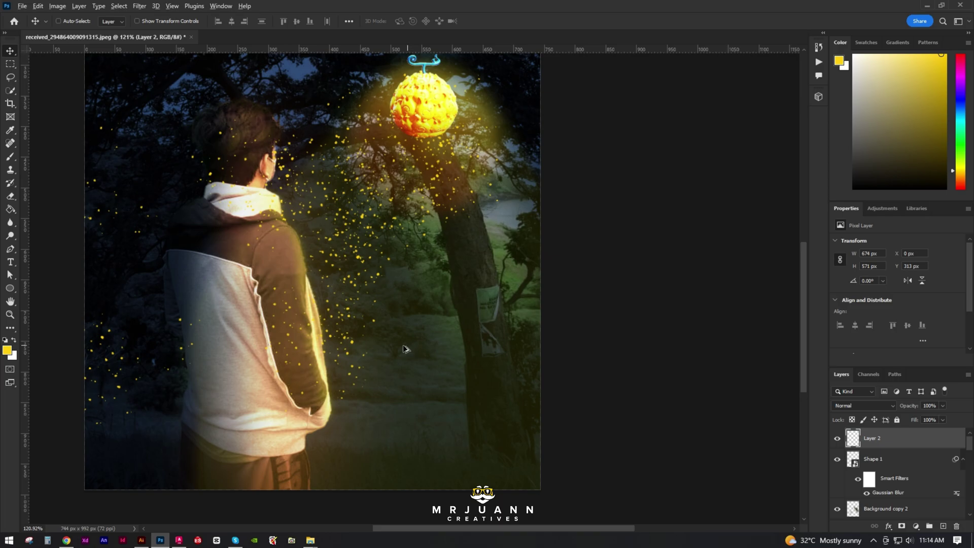
scroll(409, 349, "down", 1)
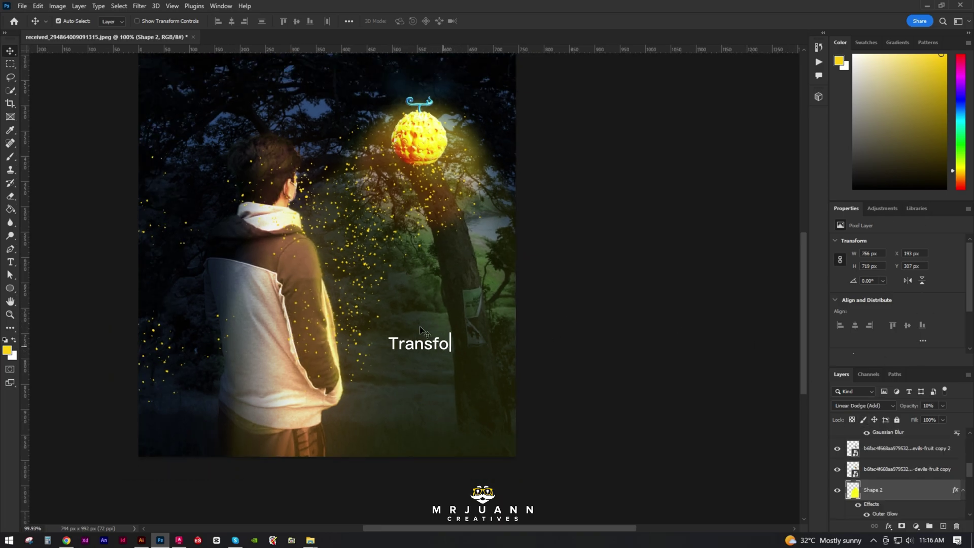
key("ctrl+t")
mouse_move(235, 291)
left_mouse_down()
mouse_move(159, 294)
mouse_move(220, 293)
left_mouse_up()
left_click_drag(621, 124, 664, 128)
left_click_drag(441, 222, 424, 251)
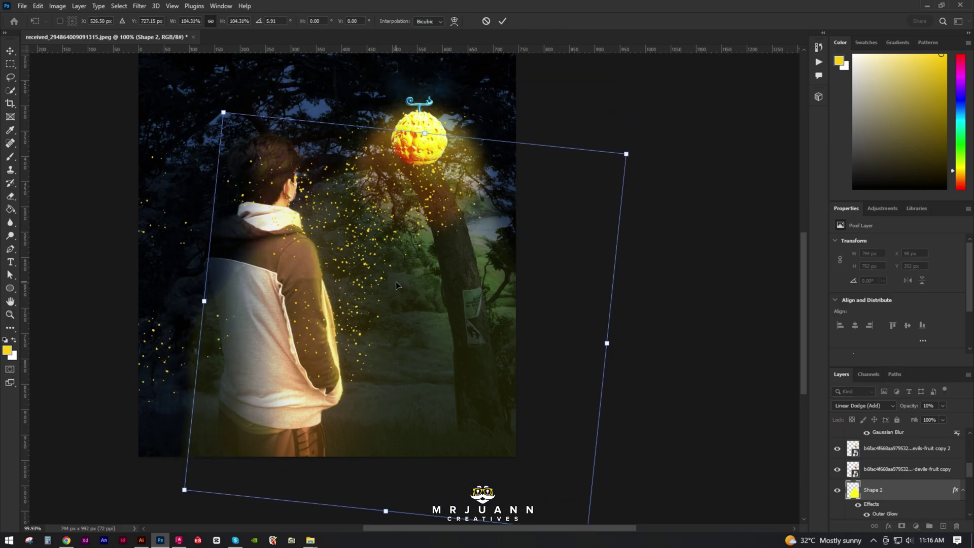
key("Return")
Erase the hard edge of Shape 2's glow behind the man with an enlarged soft eraser at 0% hardness
key("e")
key("bracketright")
key("bracketright")
key("bracketright")
key("bracketright")
key("bracketright")
key("bracketright")
key("bracketright")
right_click(162, 322)
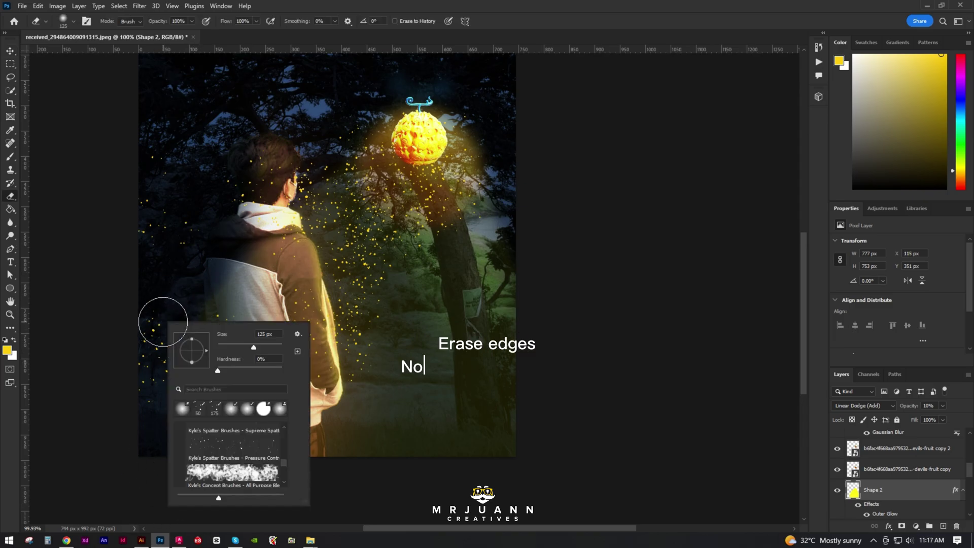
key("Escape")
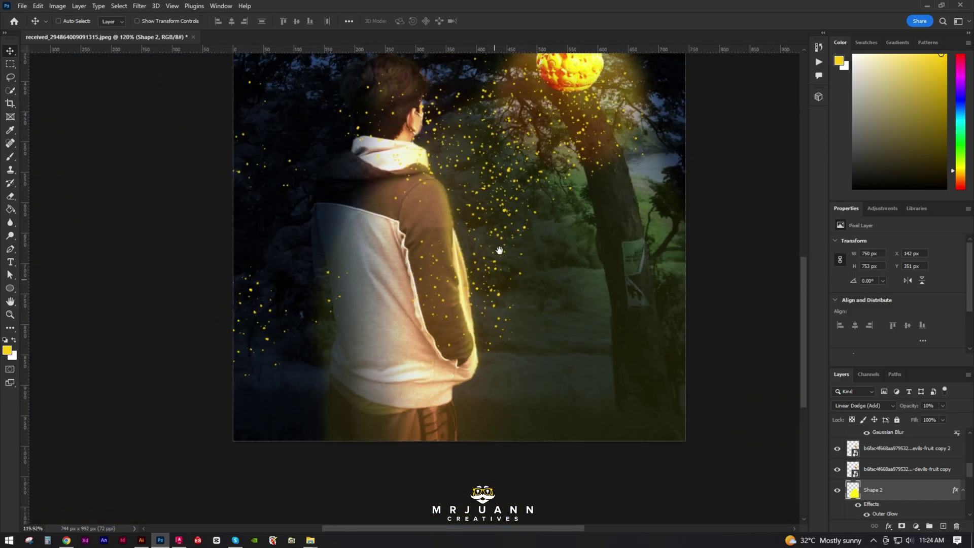
Duplicate the particle layer, Layer 2, and set the copy's blend mode to Linear Dodge (Add)
left_click_drag(500, 250, 455, 318)
key("b")
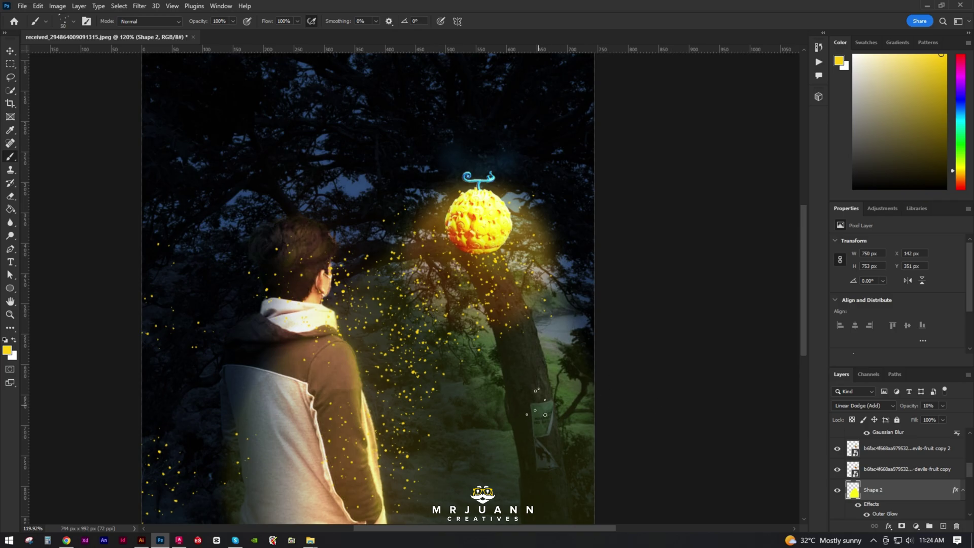
key("v")
scroll(903, 472, "up", 3)
left_click(921, 441)
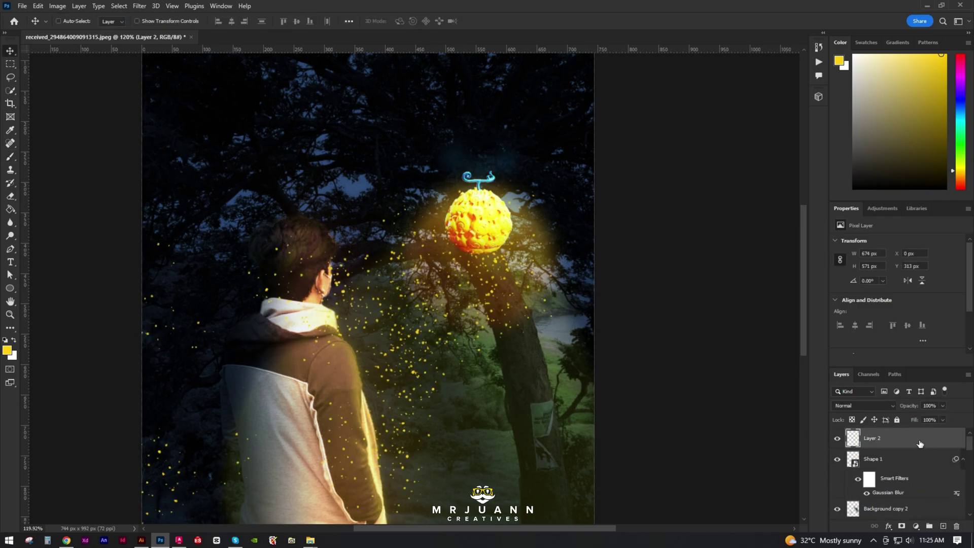
key("ctrl+j")
left_click(882, 405)
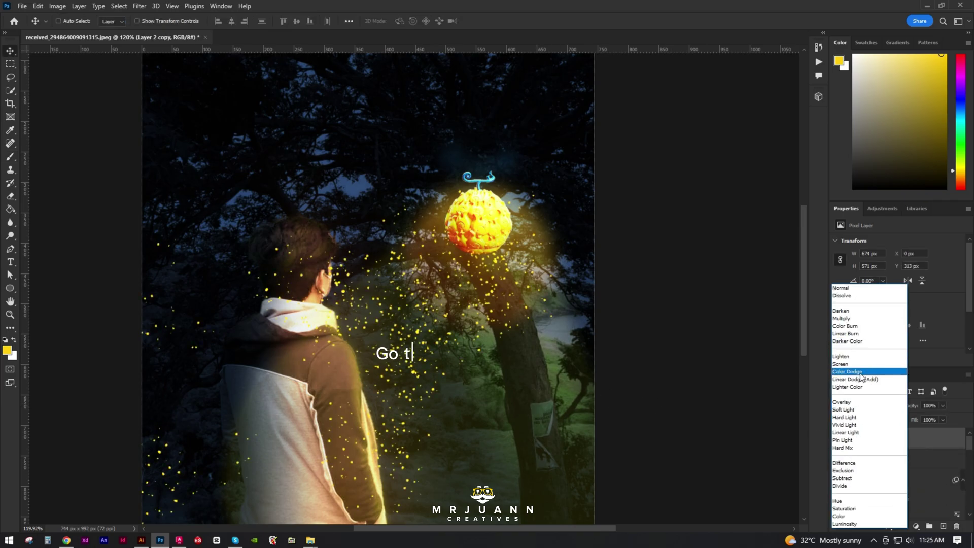
left_click(858, 381)
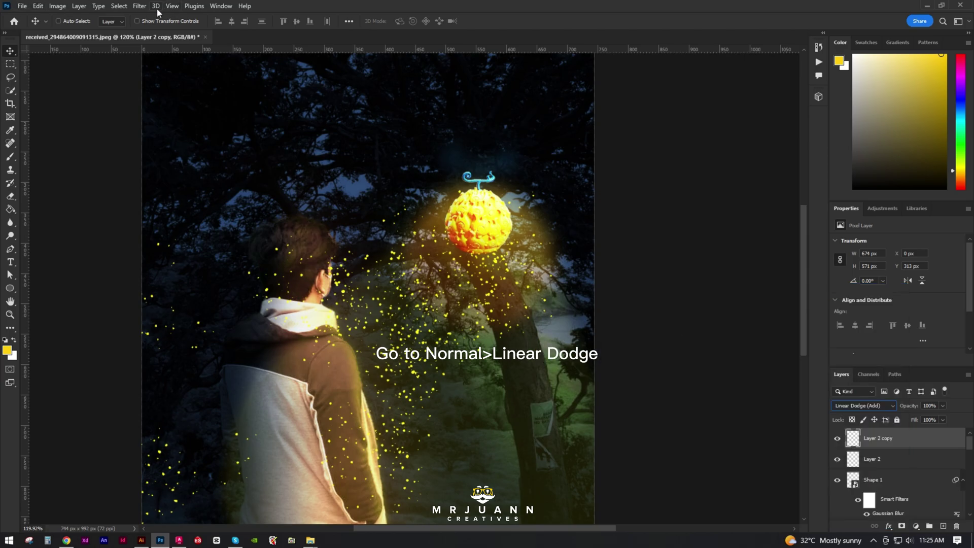
Apply a Gaussian Blur with a radius a little under 4 pixels to Layer 2 copy
left_click(139, 5)
mouse_move(203, 135)
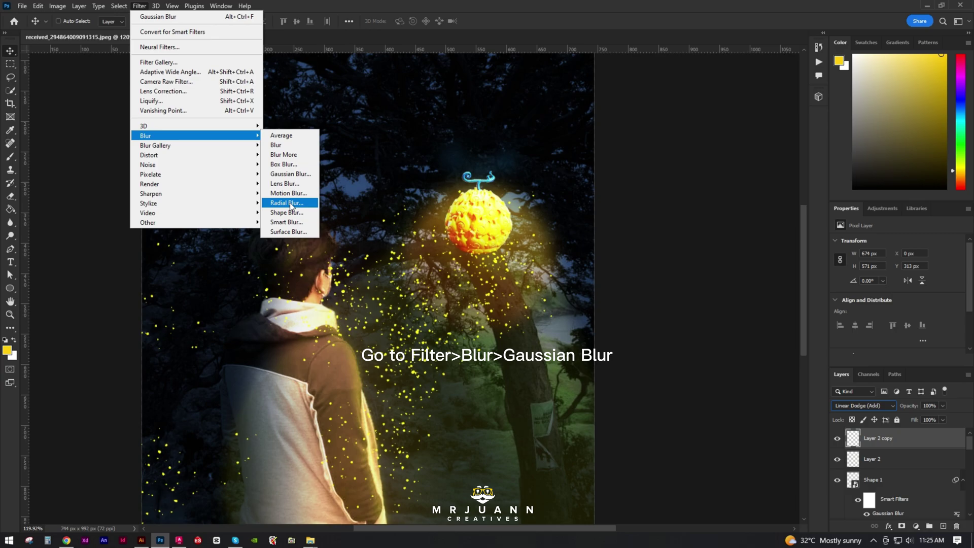
left_click(291, 174)
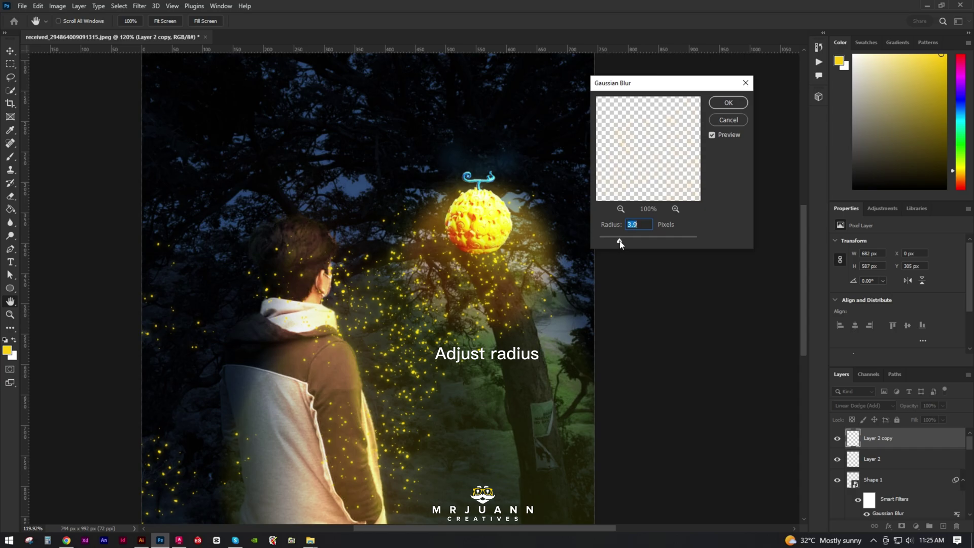
left_click_drag(620, 243, 617, 243)
left_click(728, 103)
Erase some of the glowing particles on Layer 2 copy with an enlarged soft eraser and select Layer 2
key("e")
scroll(552, 314, "down", 3)
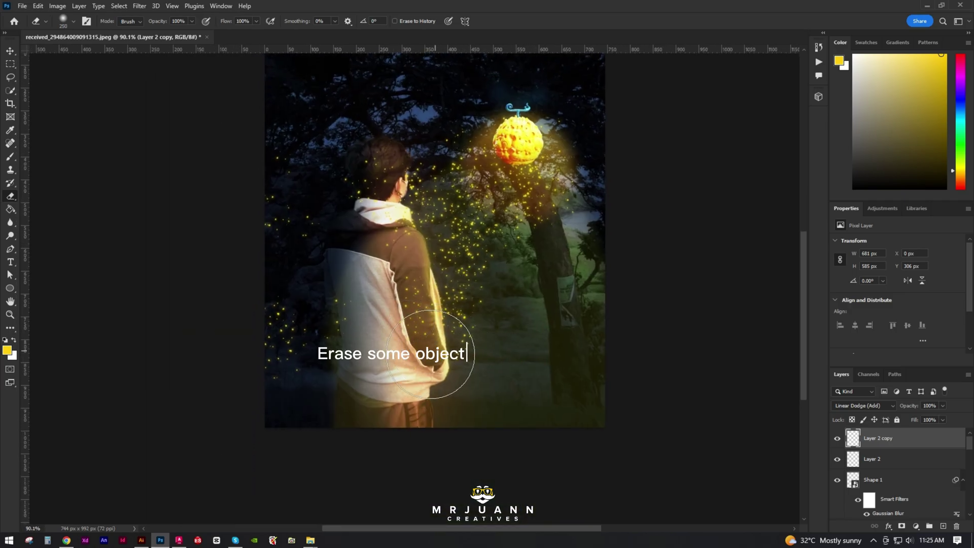
key("bracketright")
key("bracketright")
key("bracketright")
key("bracketright")
key("bracketright")
key("bracketright")
left_click(883, 459)
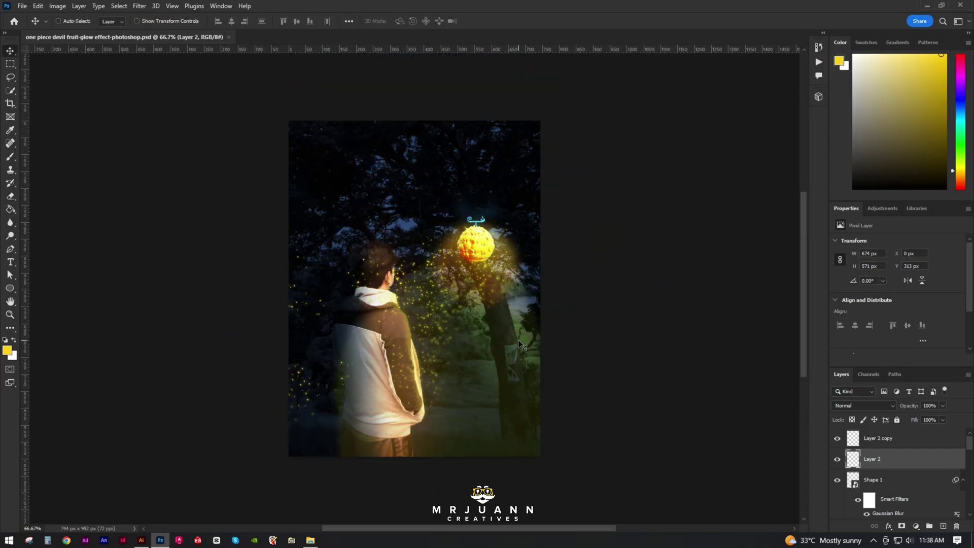
Compare the particles with and without Layer 2 copy by toggling that layer's visibility
left_click(389, 310, "ctrl")
scroll(906, 459, "up", 10)
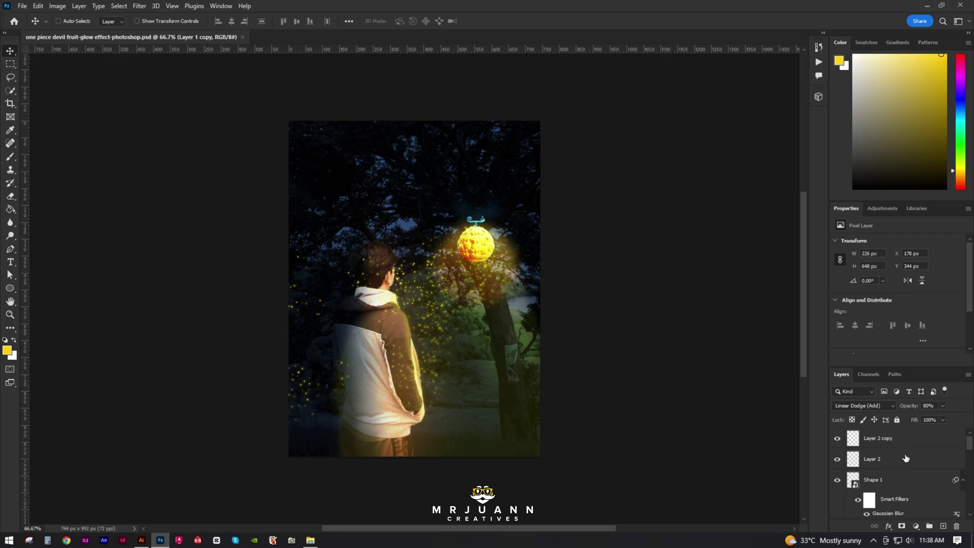
left_click(836, 439)
left_click(836, 439)
Select Layer 2 copy and choose the Kyle's Concept Brushes - All Purpose Blend preset
left_click(887, 447)
key("b")
scroll(404, 380, "up", 5)
right_click(470, 351)
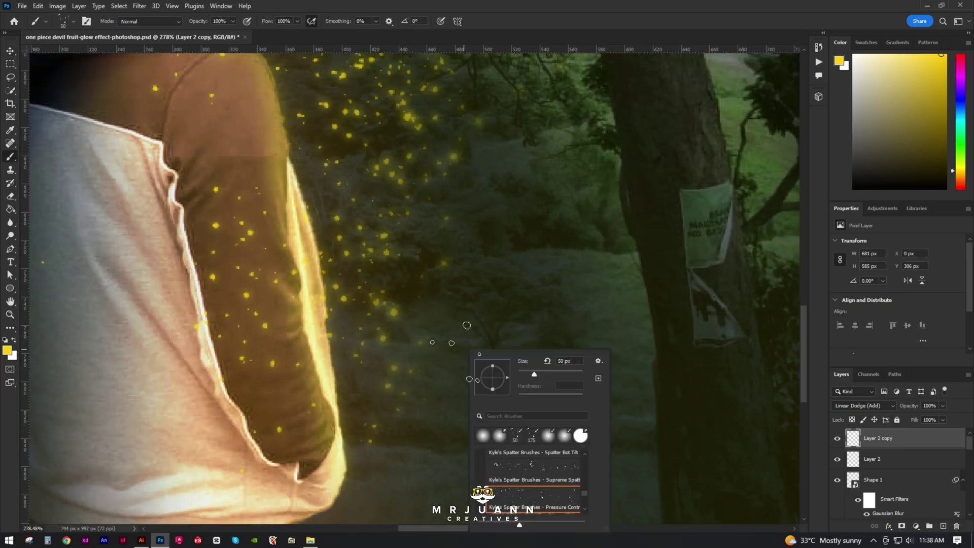
scroll(559, 464, "down", 5)
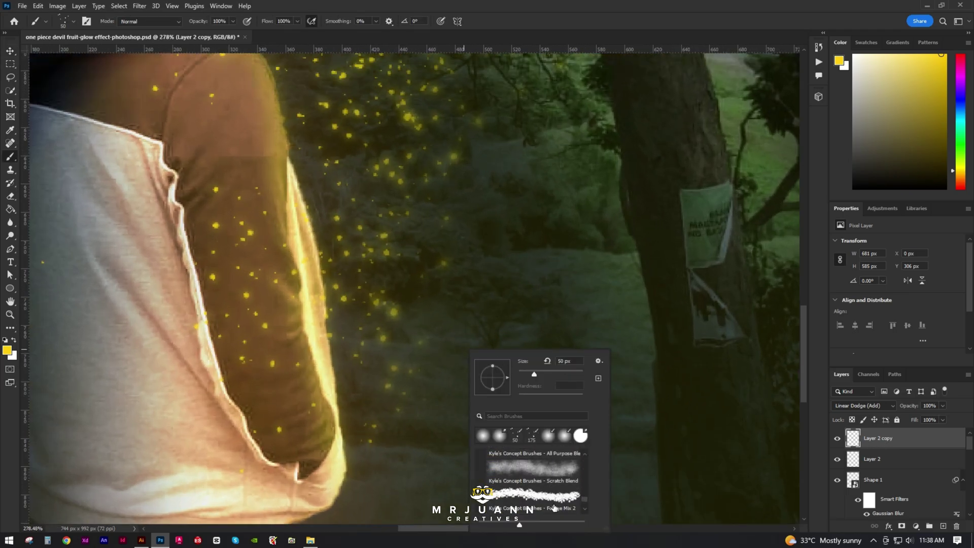
double_click(534, 473)
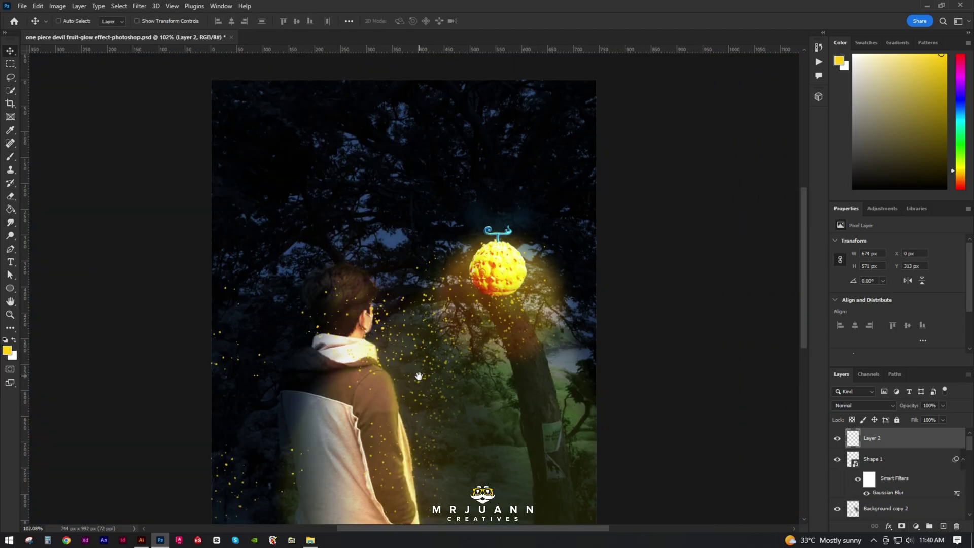
Add a new layer above Layer 2 and darken the upper part of the scene with black at 50% layer opacity
left_click_drag(419, 376, 469, 329)
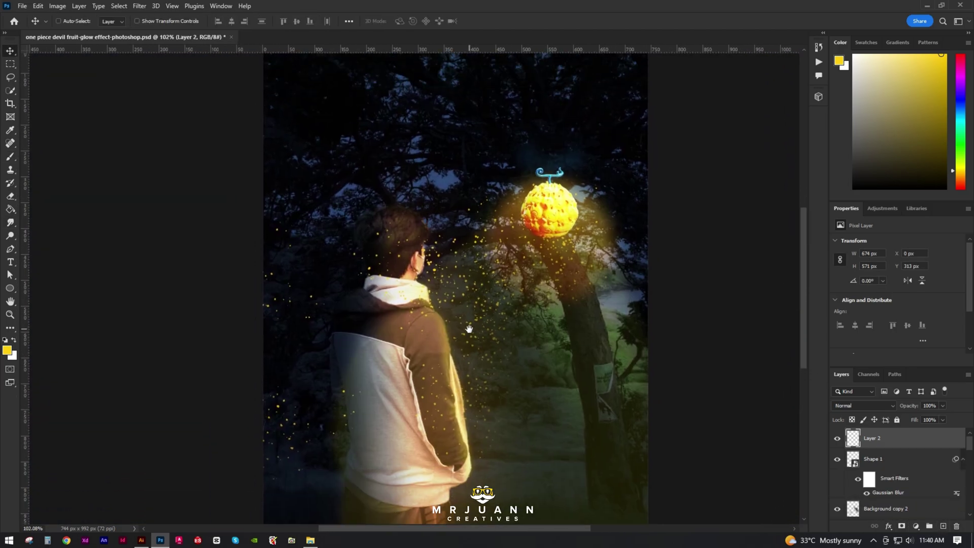
left_click_drag(476, 290, 469, 354)
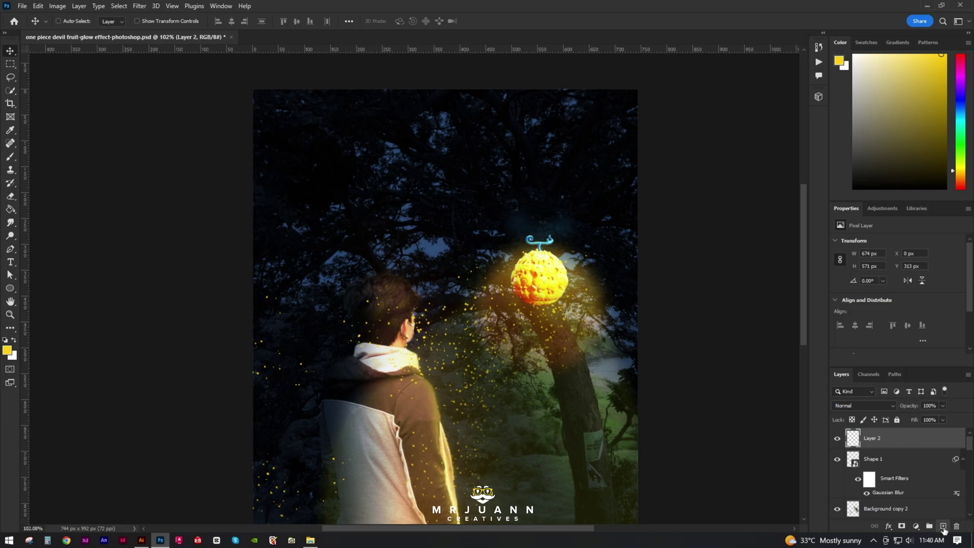
left_click(943, 527)
left_click_drag(424, 240, 425, 386)
key("b")
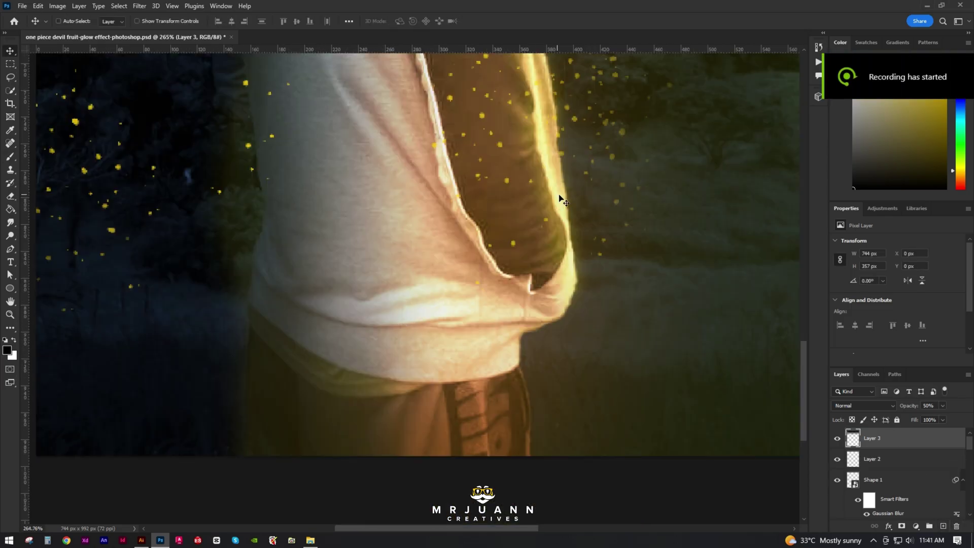
Inspect the man's clothing, the particles and the fruit up close and in the whole composition
scroll(558, 200, "down", 3)
left_click_drag(399, 362, 603, 146)
left_click_drag(415, 254, 509, 402)
left_click_drag(365, 270, 243, 102)
left_click_drag(447, 507, 423, 296)
scroll(421, 294, "down", 3)
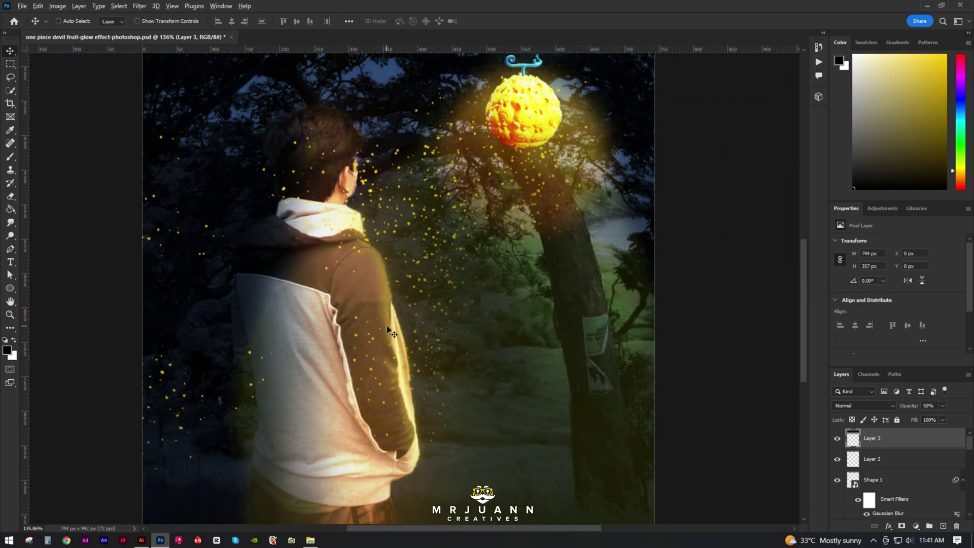
scroll(391, 331, "down", 3)
scroll(941, 492, "down", 3)
Look through the layer stack and toggle the visibility of the devil's fruit copy layers to examine their effect
scroll(941, 496, "down", 5)
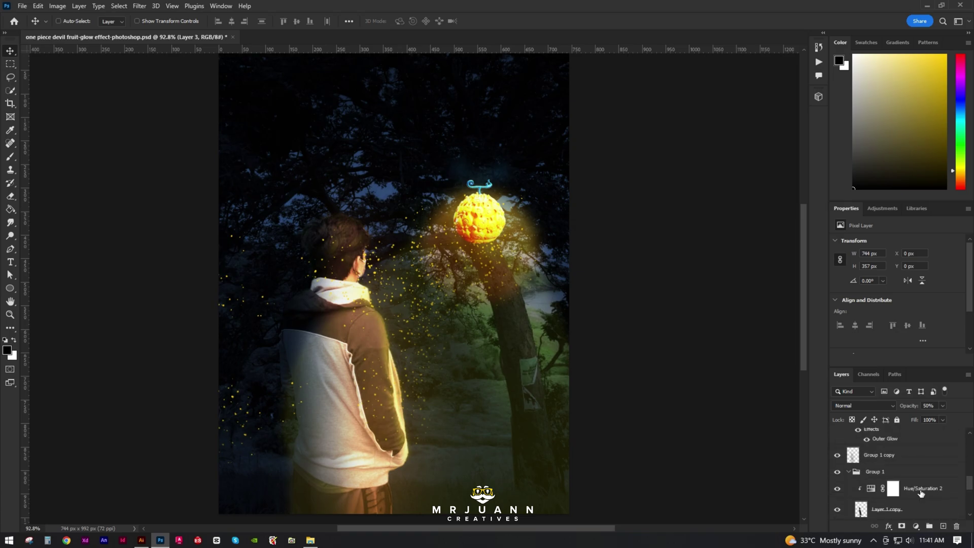
scroll(862, 477, "up", 3)
scroll(842, 497, "up", 2)
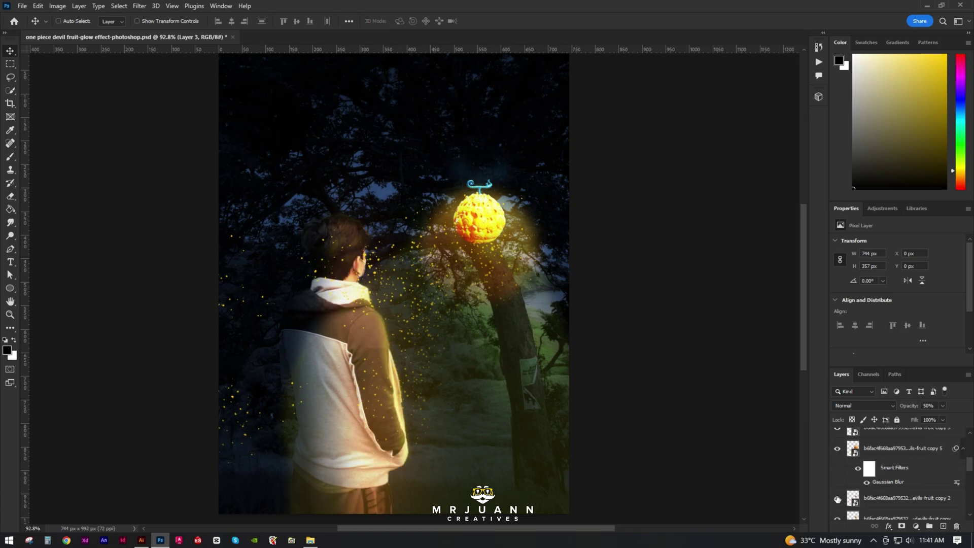
left_click(836, 450)
left_click(836, 451)
scroll(838, 461, "down", 3)
left_click(837, 458)
left_click(837, 458)
left_click(837, 458)
left_click(837, 459)
scroll(837, 460, "up", 6)
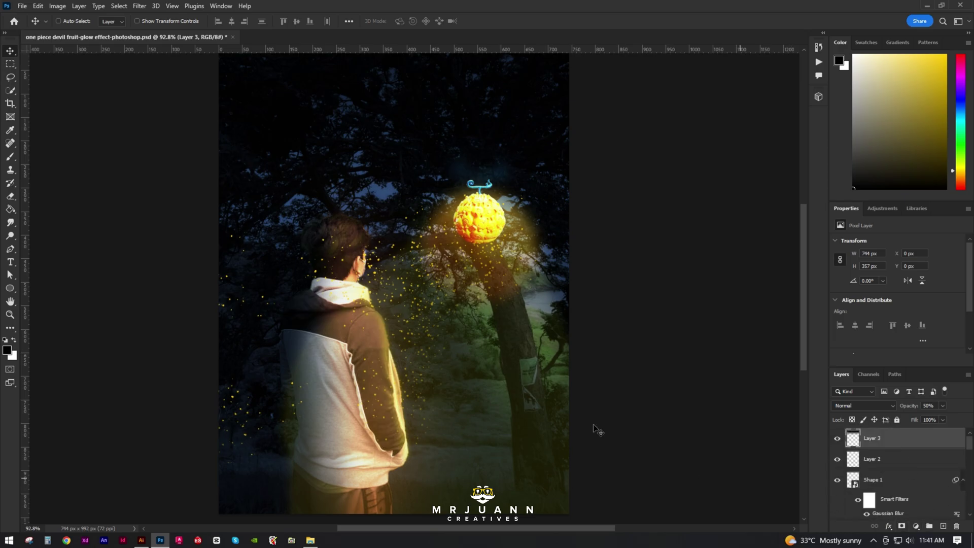
Darken the fruit's stem and the area around it on Layer 3 with a soft black brush of about 70 px
scroll(505, 208, "up", 9)
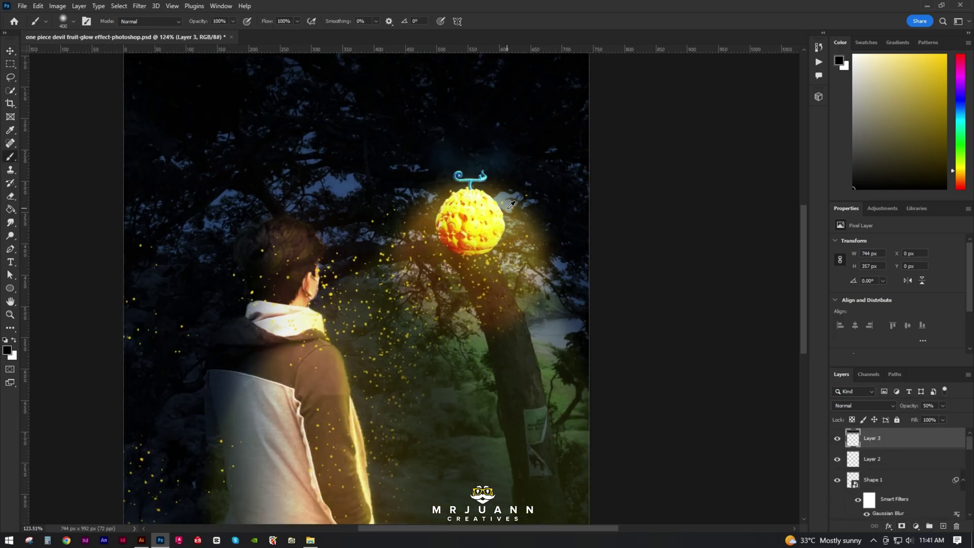
scroll(504, 218, "up", 3)
key("bracketleft")
key("bracketleft")
key("bracketleft")
key("bracketleft")
key("bracketleft")
key("bracketleft")
key("bracketleft")
key("bracketleft")
key("bracketleft")
key("bracketleft")
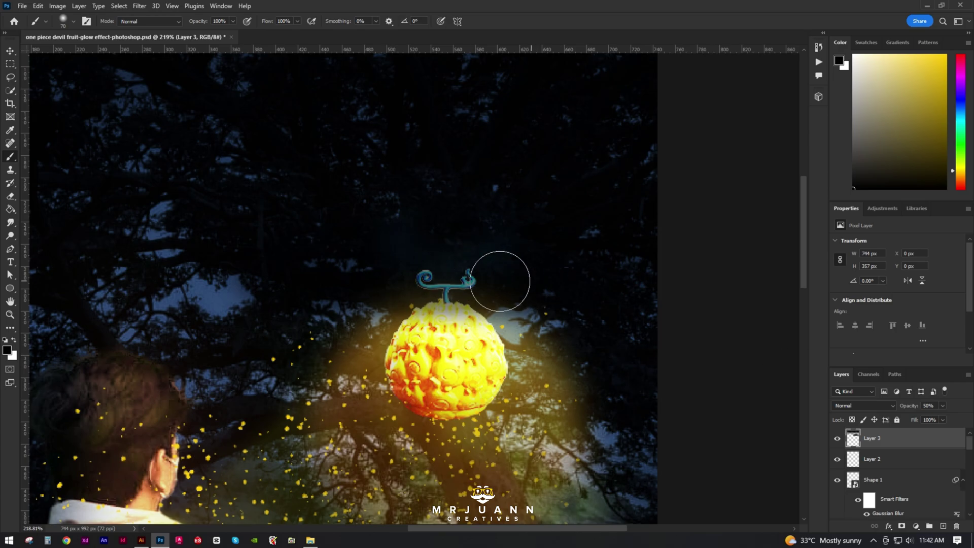
left_click_drag(522, 278, 325, 304)
Try painting black over the stem and the area above the fruit on a new layer with a 125 px brush, setting 80% opacity
key("bracketright")
key("bracketright")
key("bracketright")
key("bracketright")
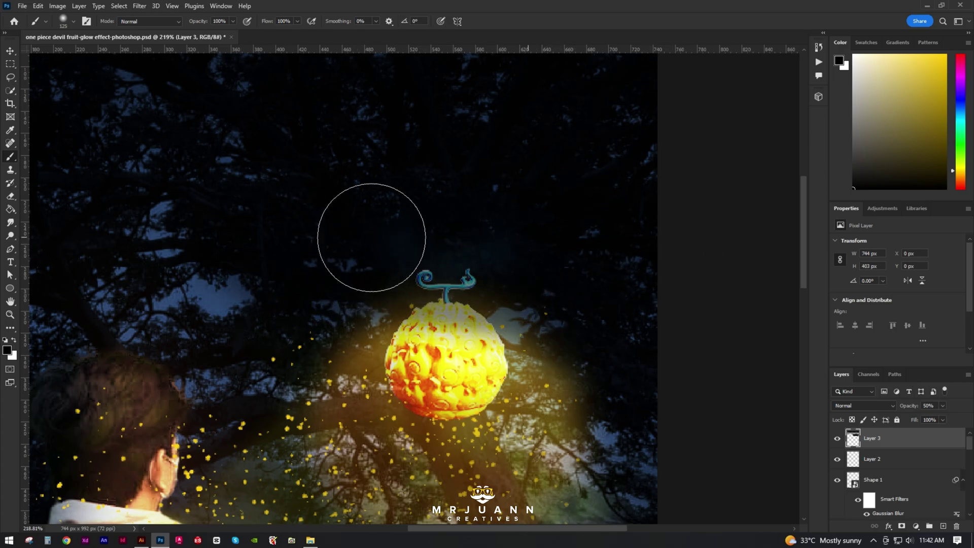
left_click(943, 526)
mouse_move(466, 271)
left_mouse_down()
mouse_move(539, 256)
mouse_move(465, 244)
left_mouse_up()
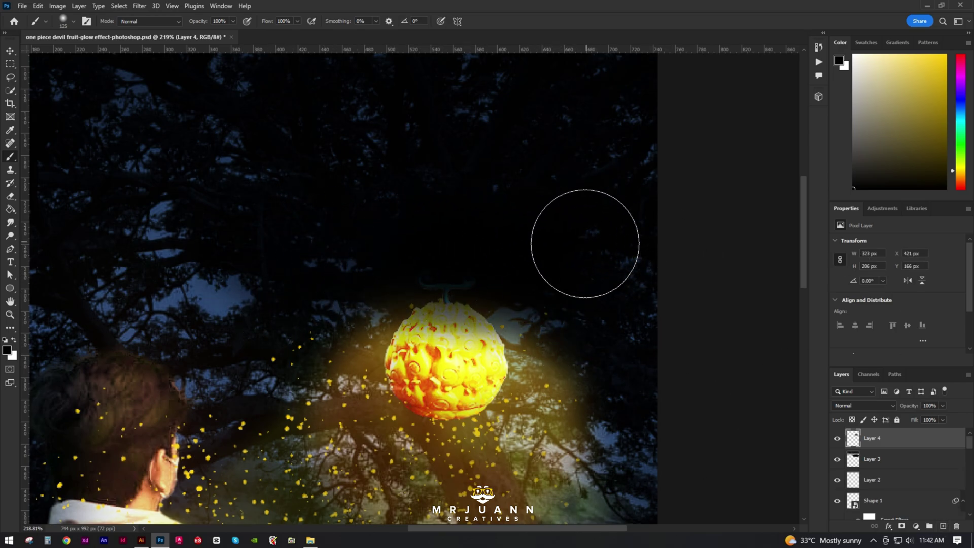
type("80")
key("Return")
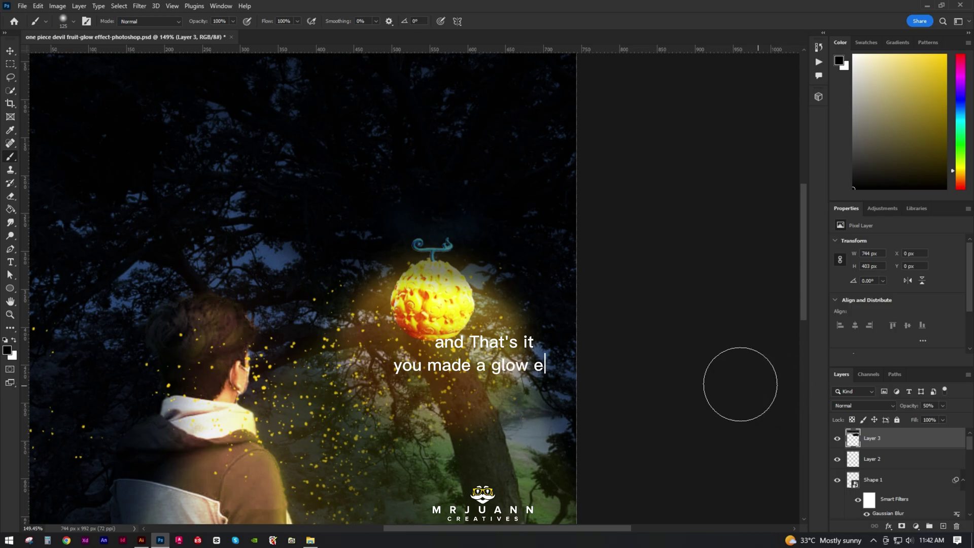
scroll(495, 330, "down", 4)
scroll(431, 301, "up", 2)
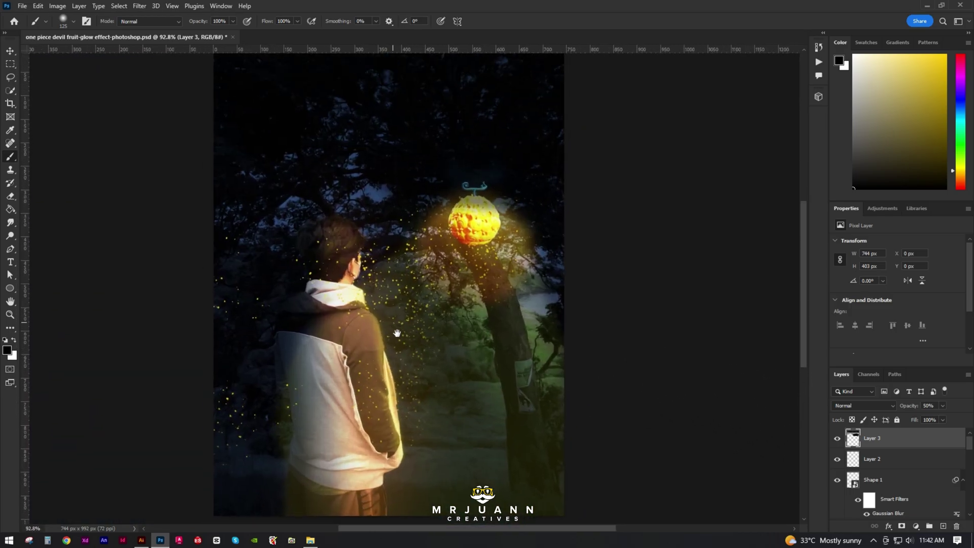